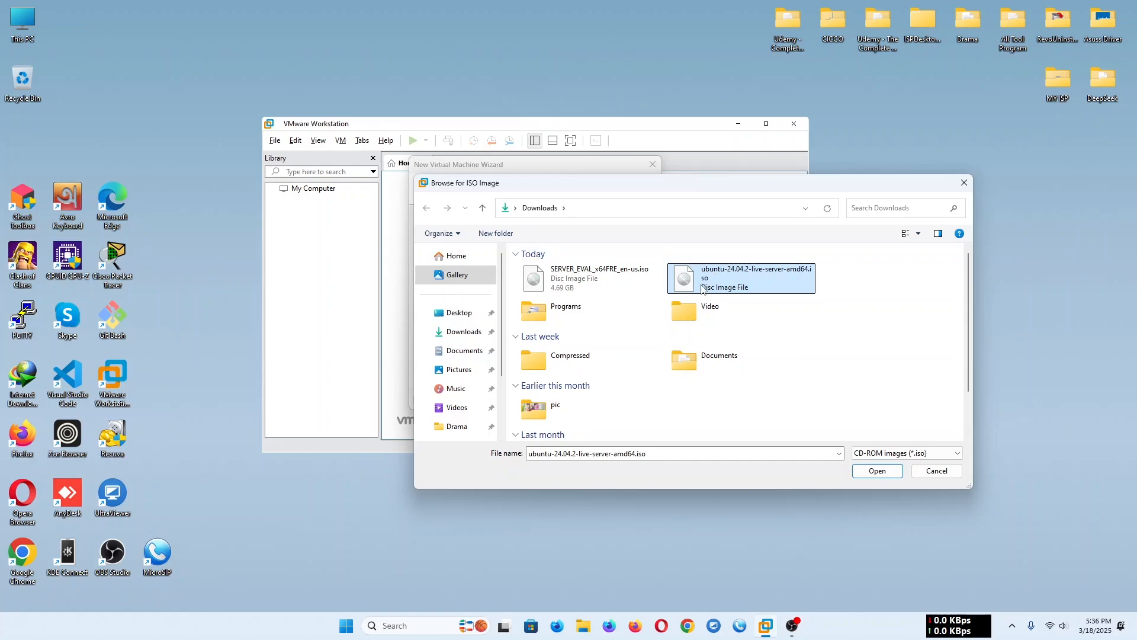
- Use ubuntu-24.04.2-live-server-amd64.iso as the installer image, keeping the suggested machine name and the 20 GB disk split into multiple files
left_click(880, 476)
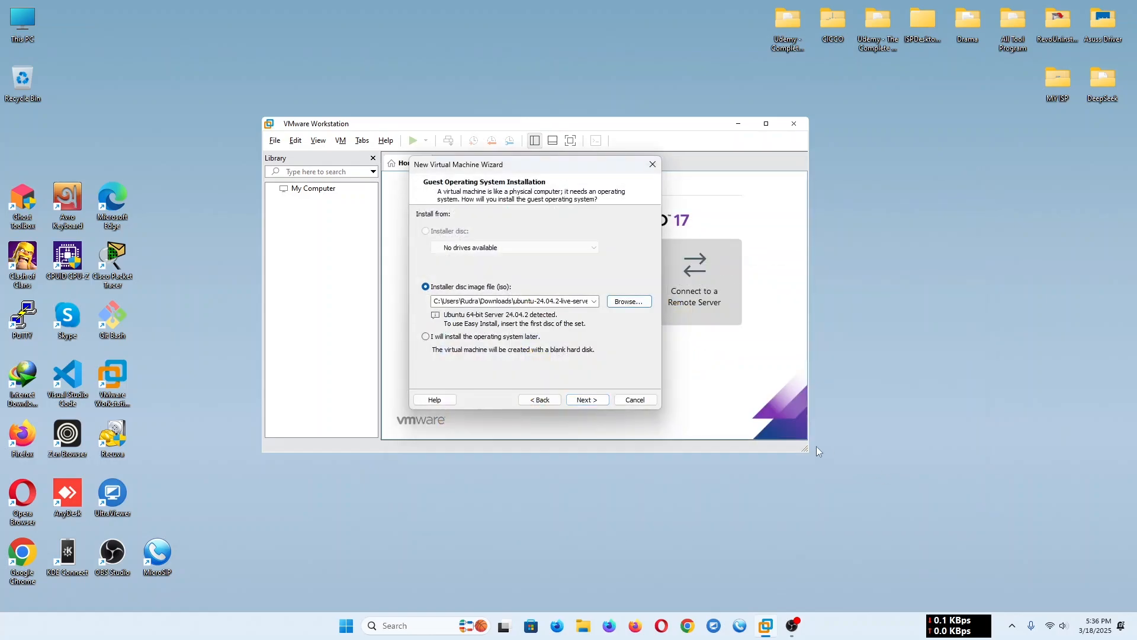
left_click(588, 400)
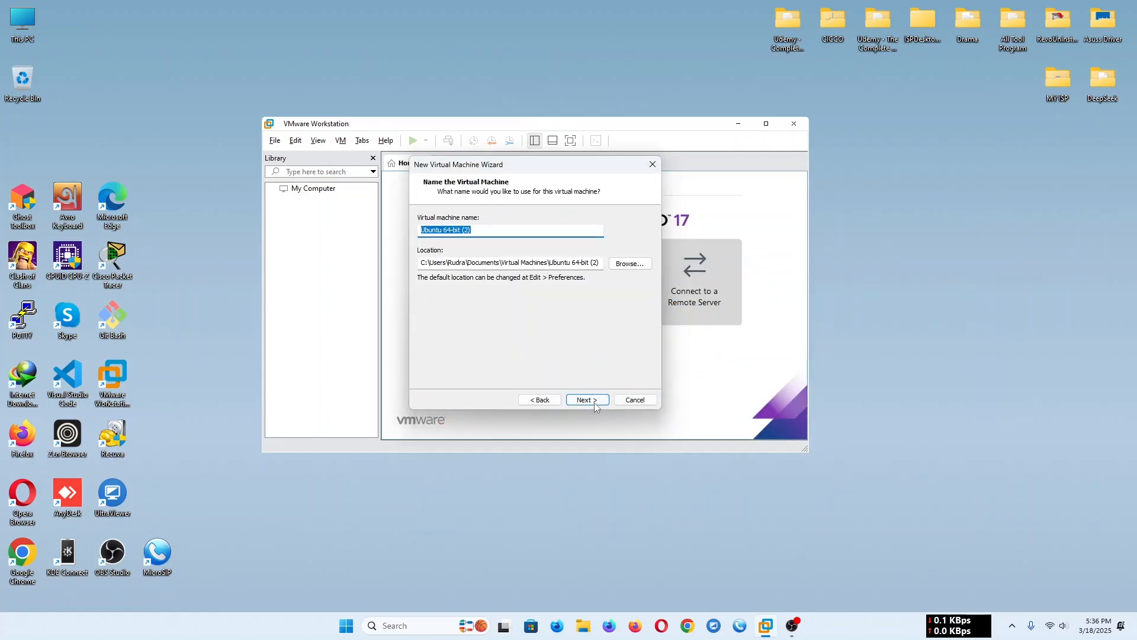
left_click(595, 401)
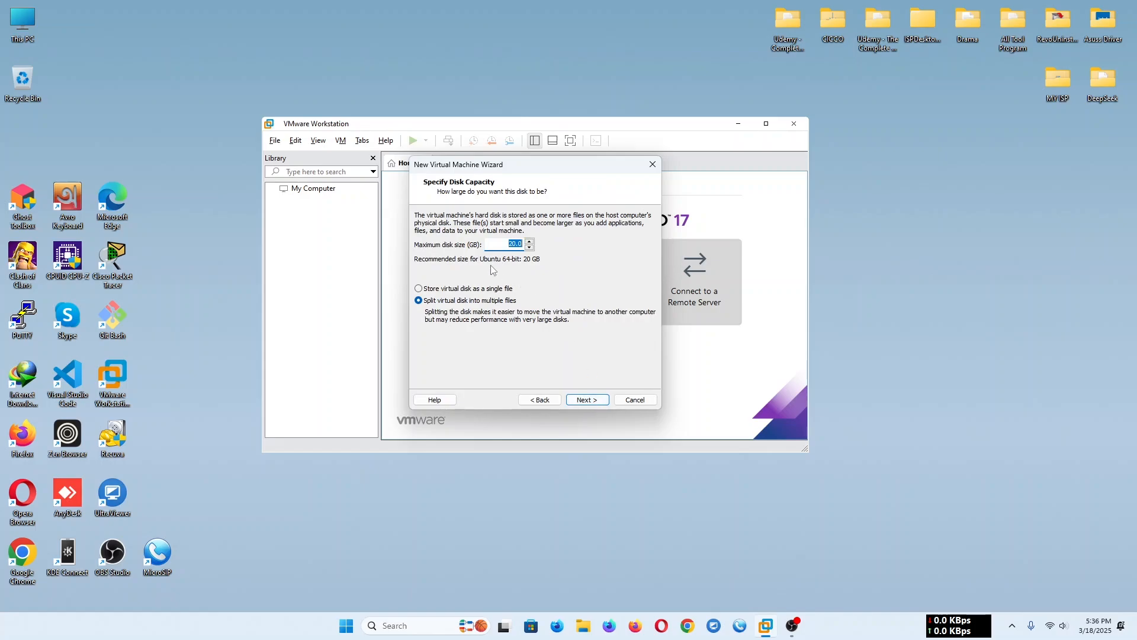
left_click(595, 401)
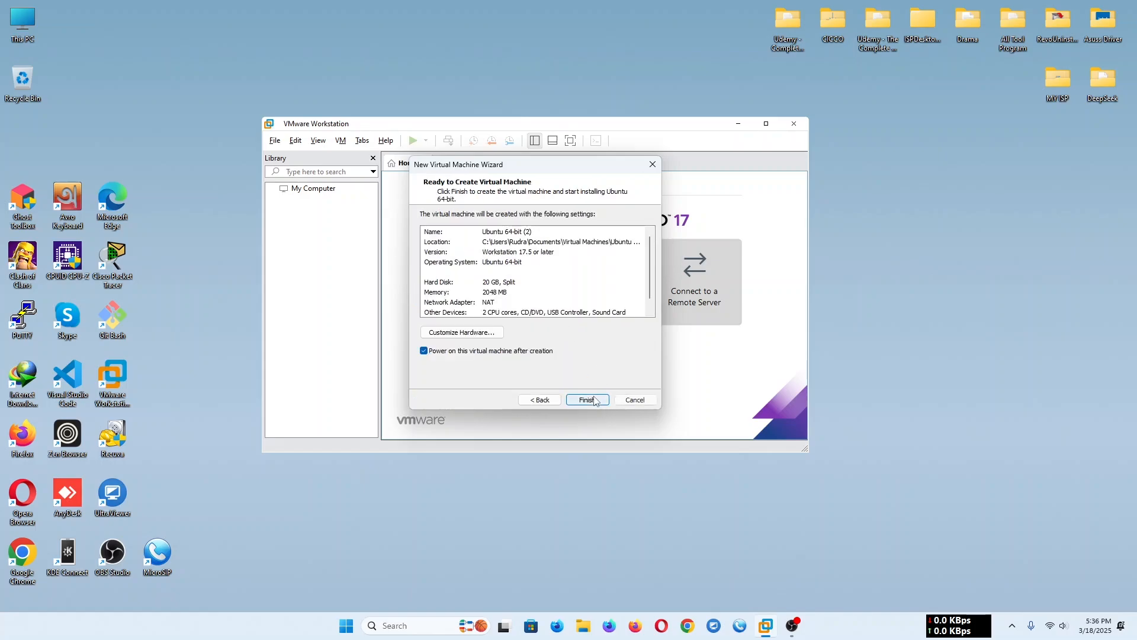
- Customize the virtual machine's hardware to 3824 MB of memory, 4 processors and 2 cores per processor
left_click(462, 333)
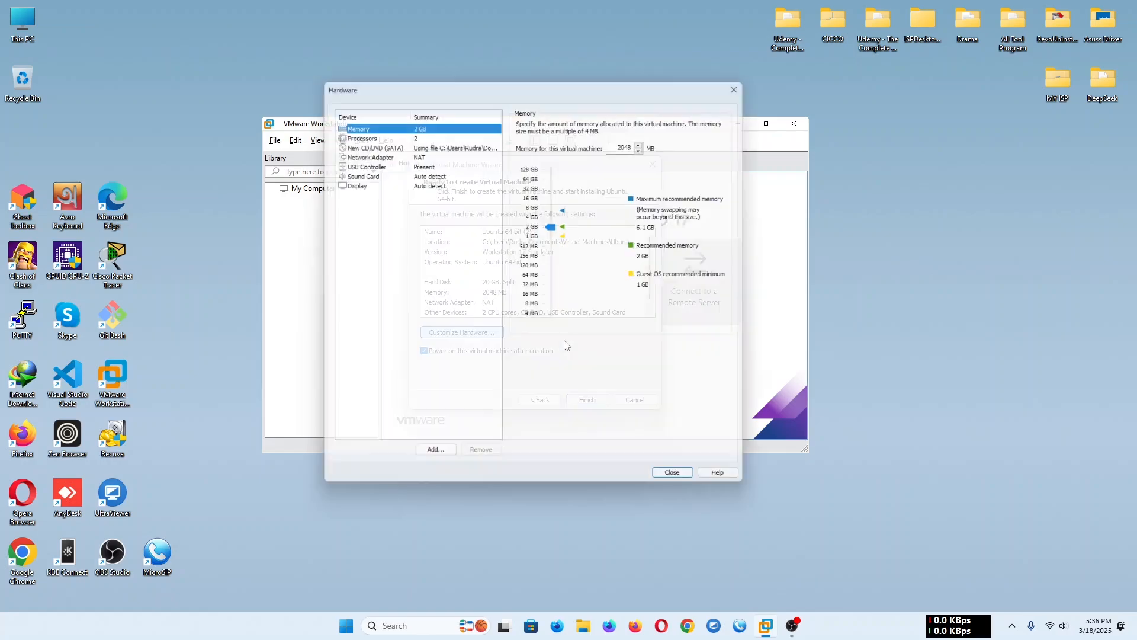
left_click_drag(552, 226, 552, 215)
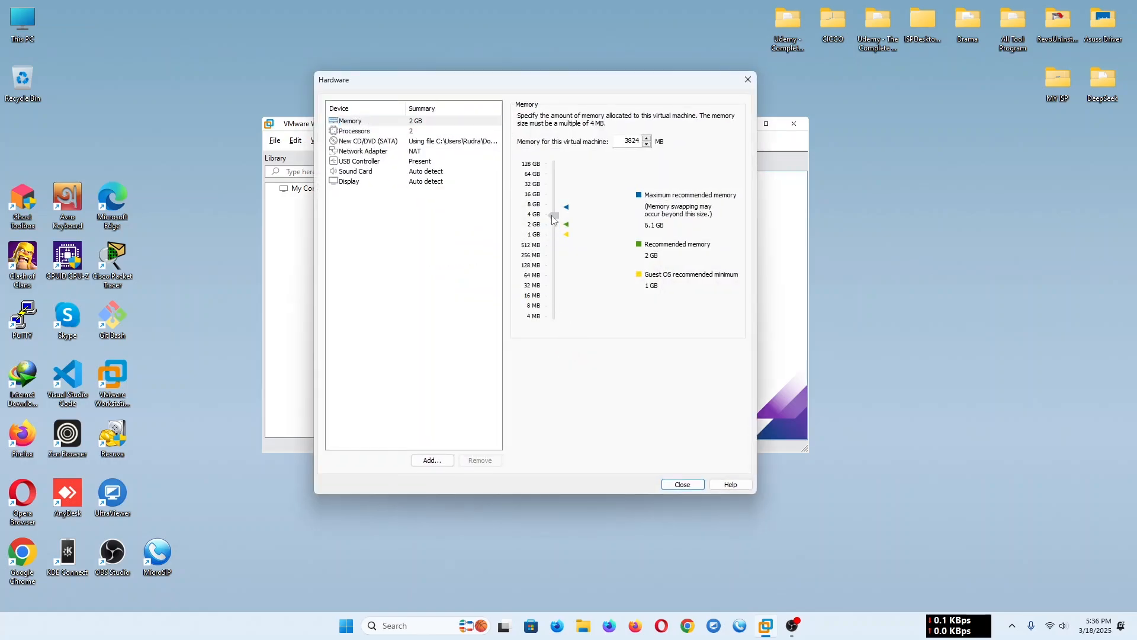
left_click(405, 132)
left_click(655, 132)
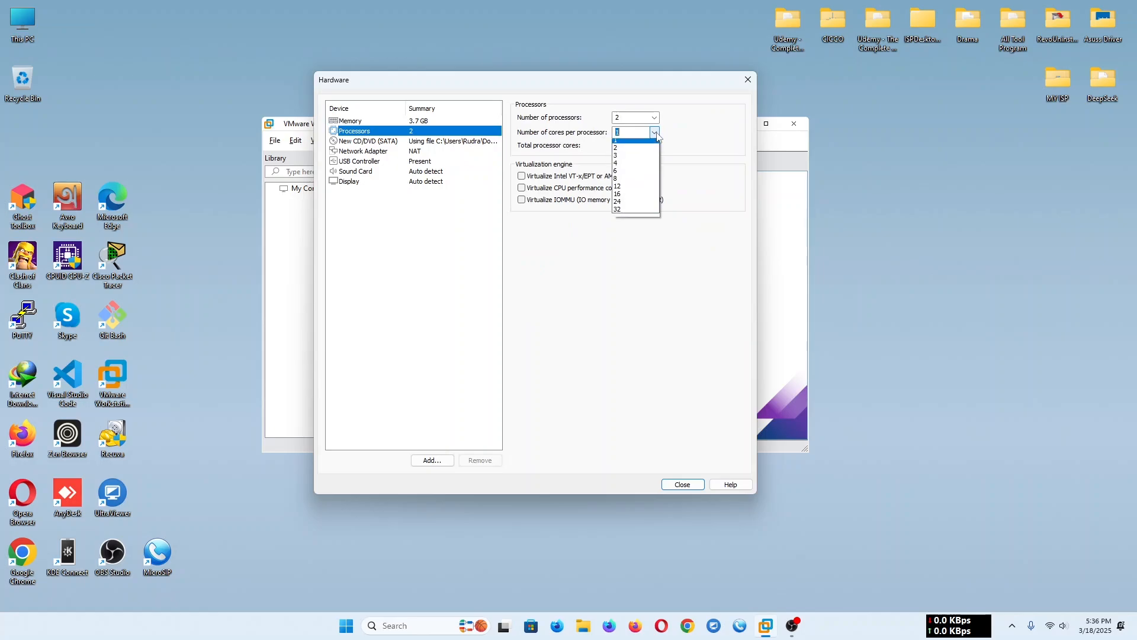
left_click(645, 152)
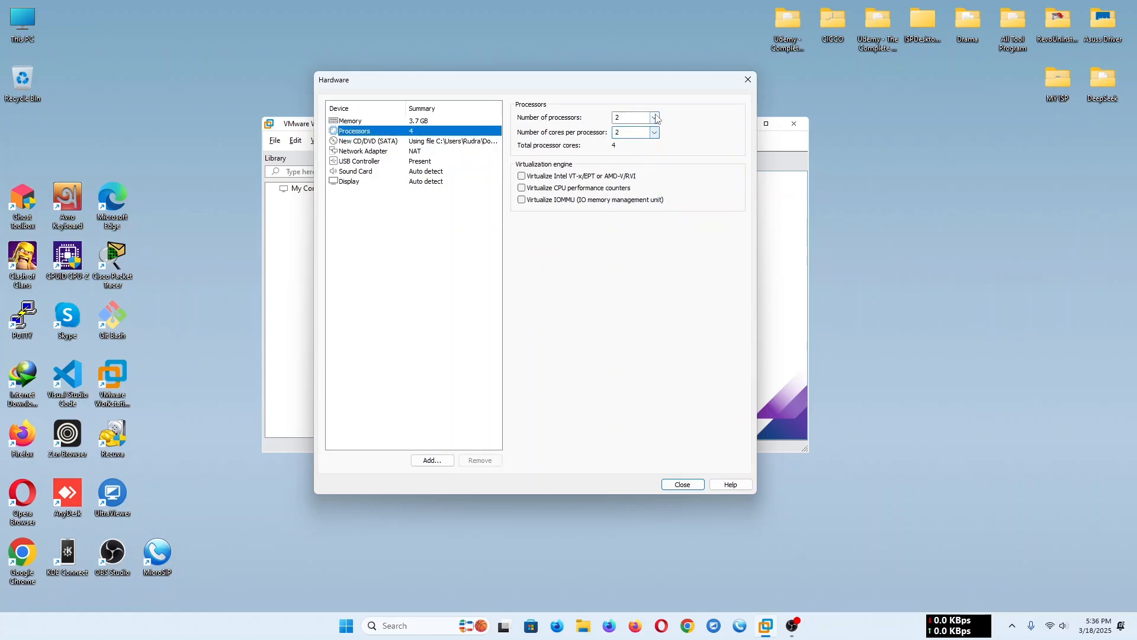
left_click(655, 117)
left_click(649, 145)
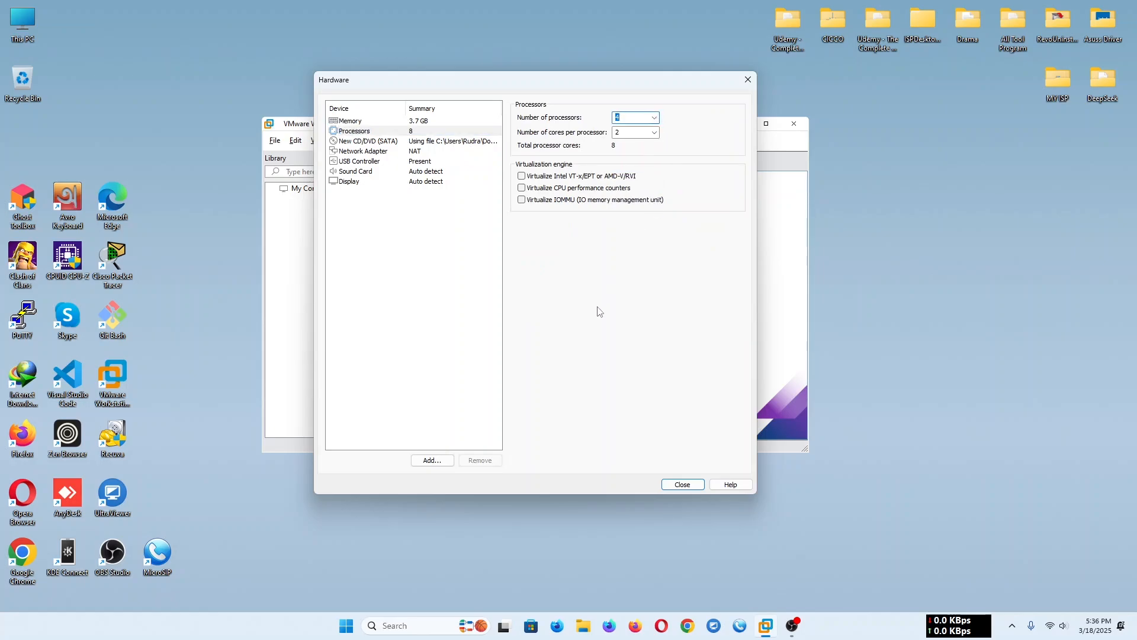
left_click(684, 484)
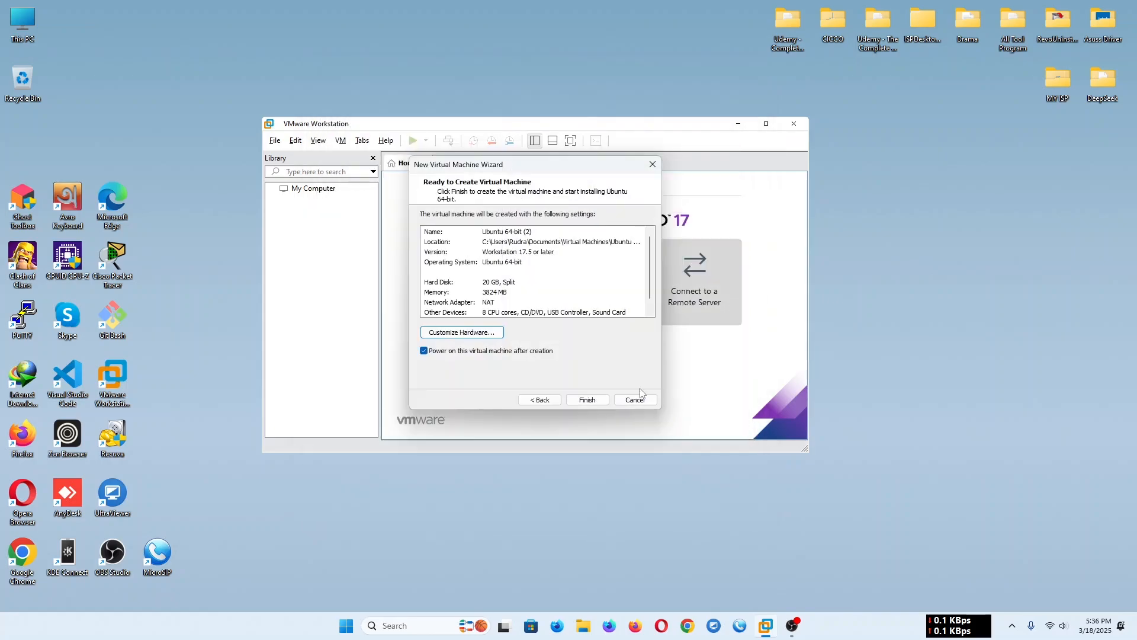
- Create and power on the virtual machine, maximize its window and mark the guest installation notice as finished
left_click(589, 401)
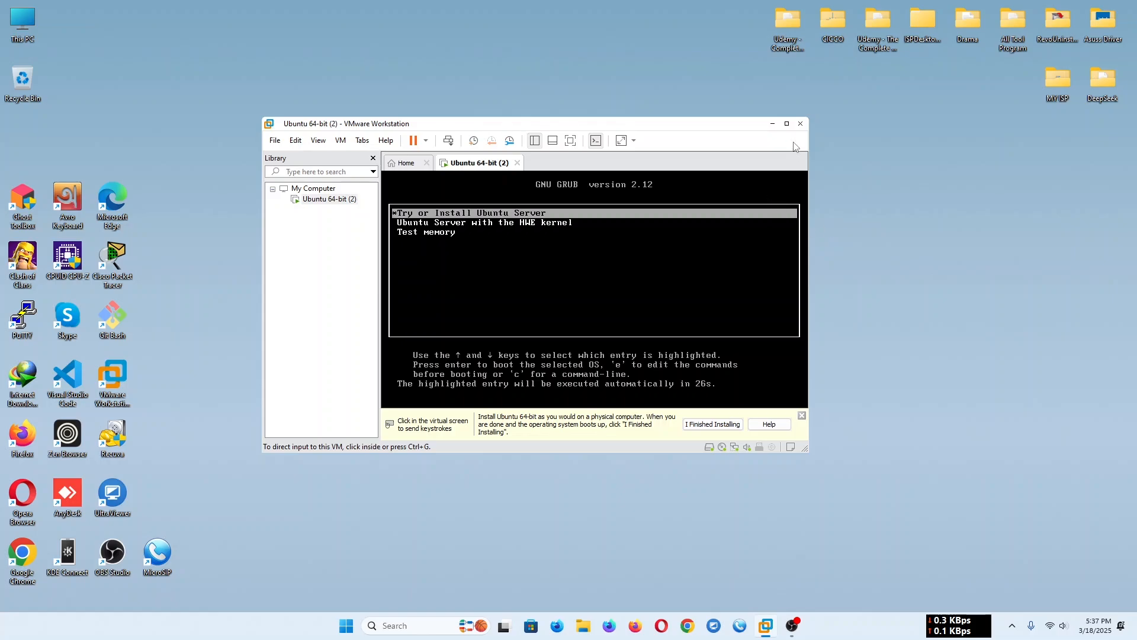
left_click(787, 124)
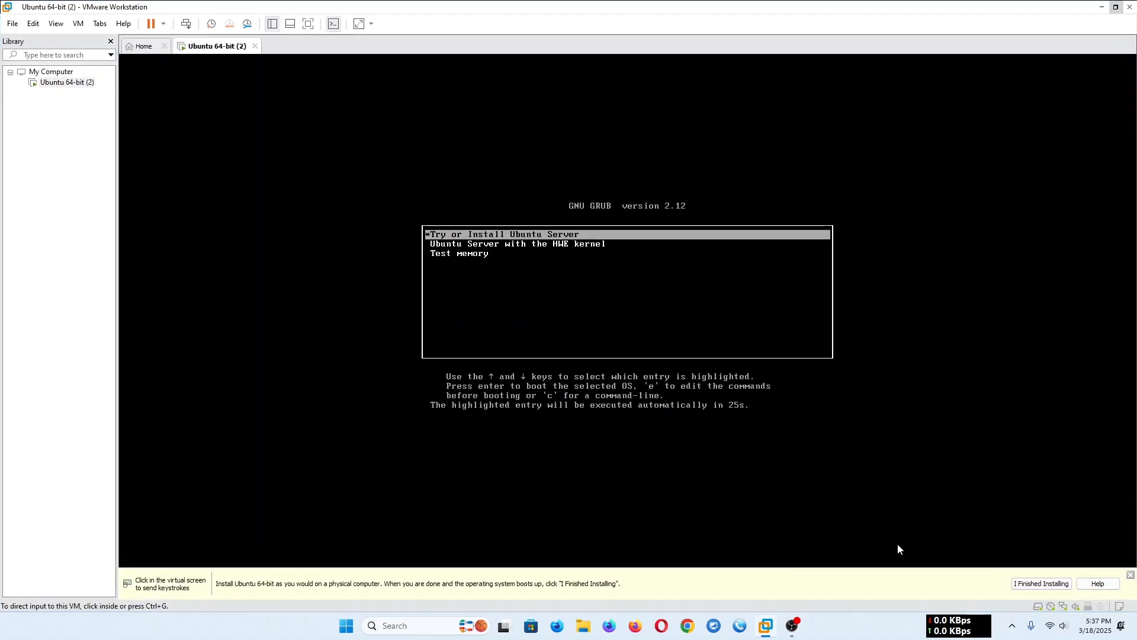
left_click(1054, 583)
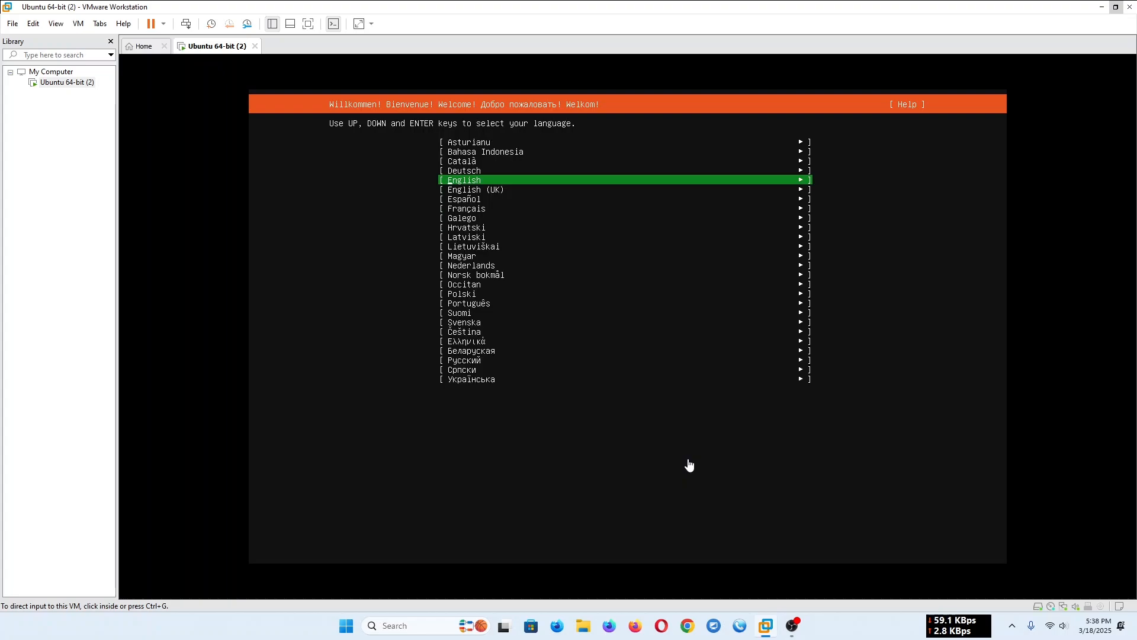
- Choose English as the installer language, accepting the English (US) keyboard and the default Ubuntu Server base
left_click(689, 465)
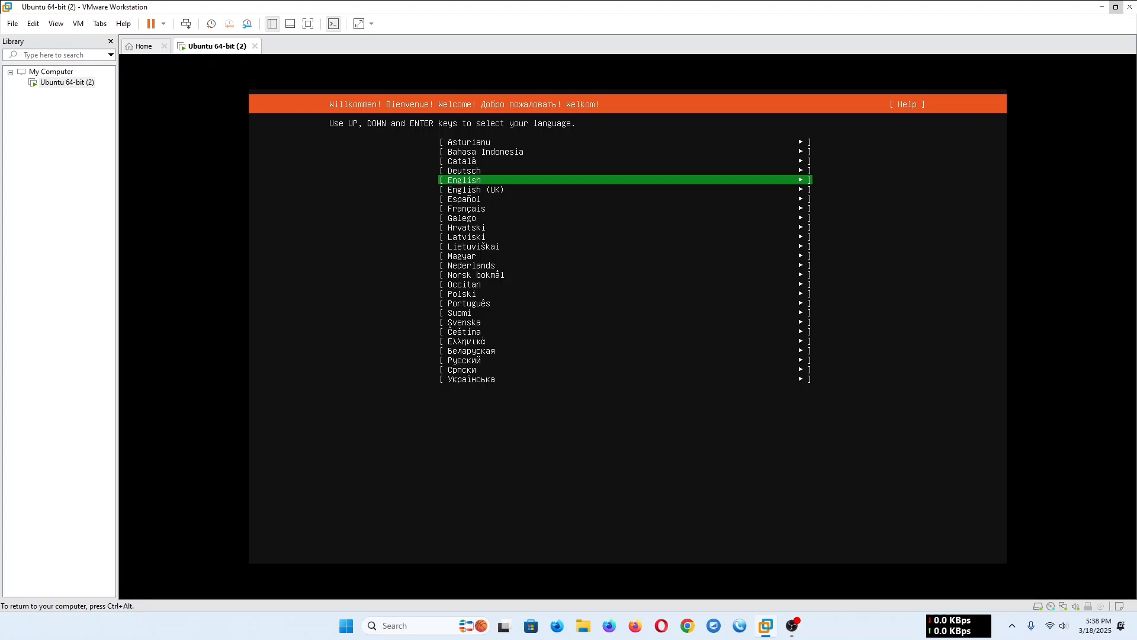
key("Return")
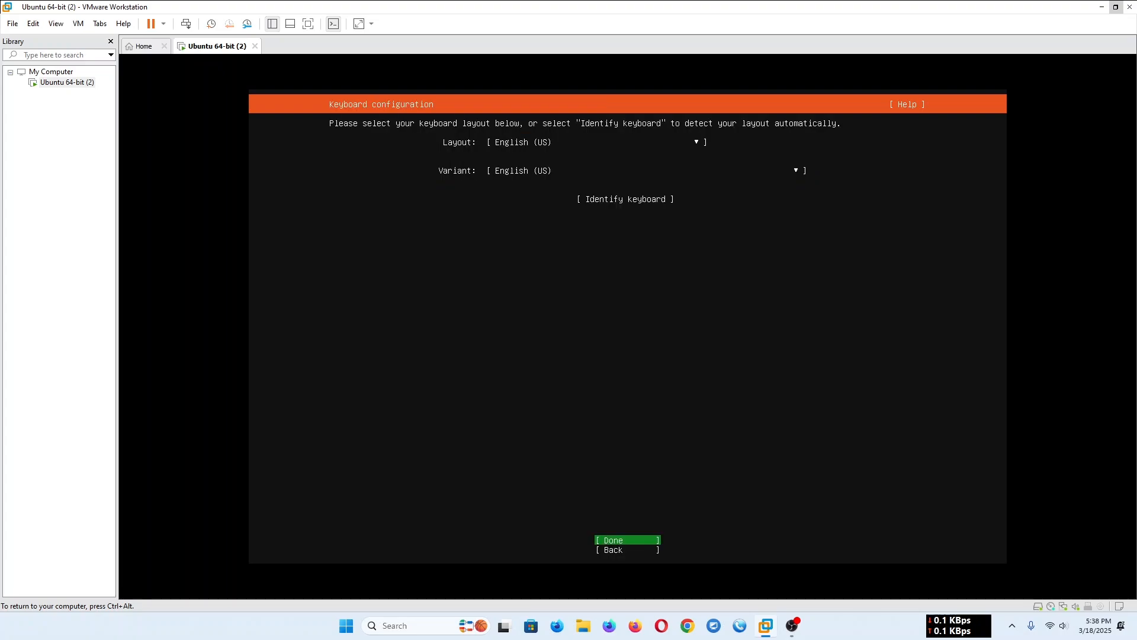
key("Return")
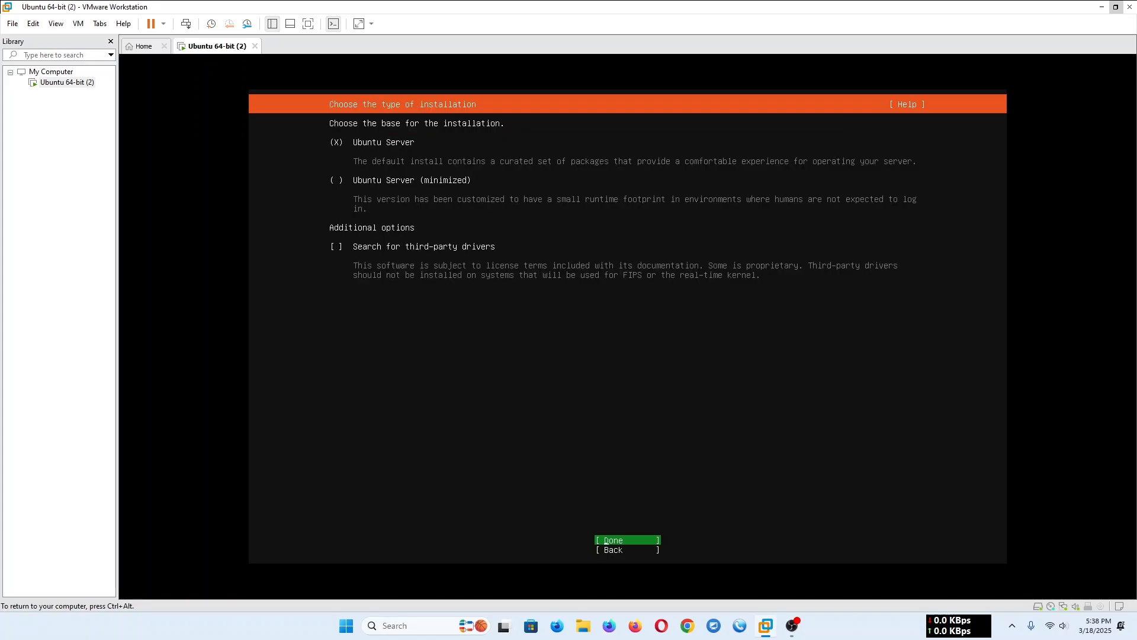
key("Return")
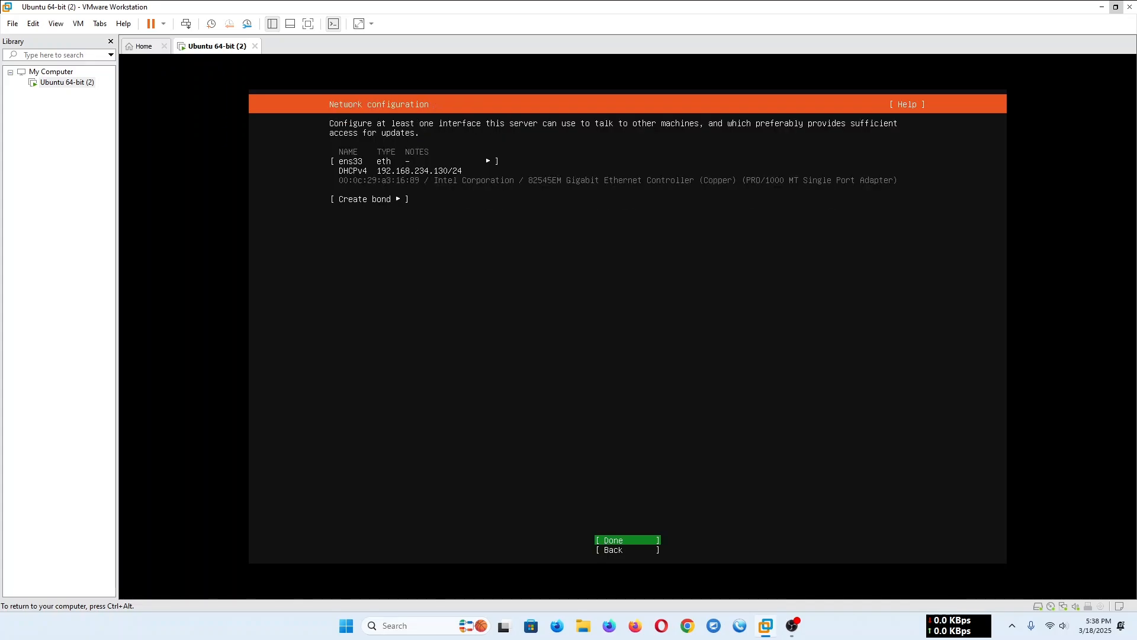
- Edit the IPv4 configuration of the ens33 interface and set its method to Manual
key("Up")
key("Up")
key("Up")
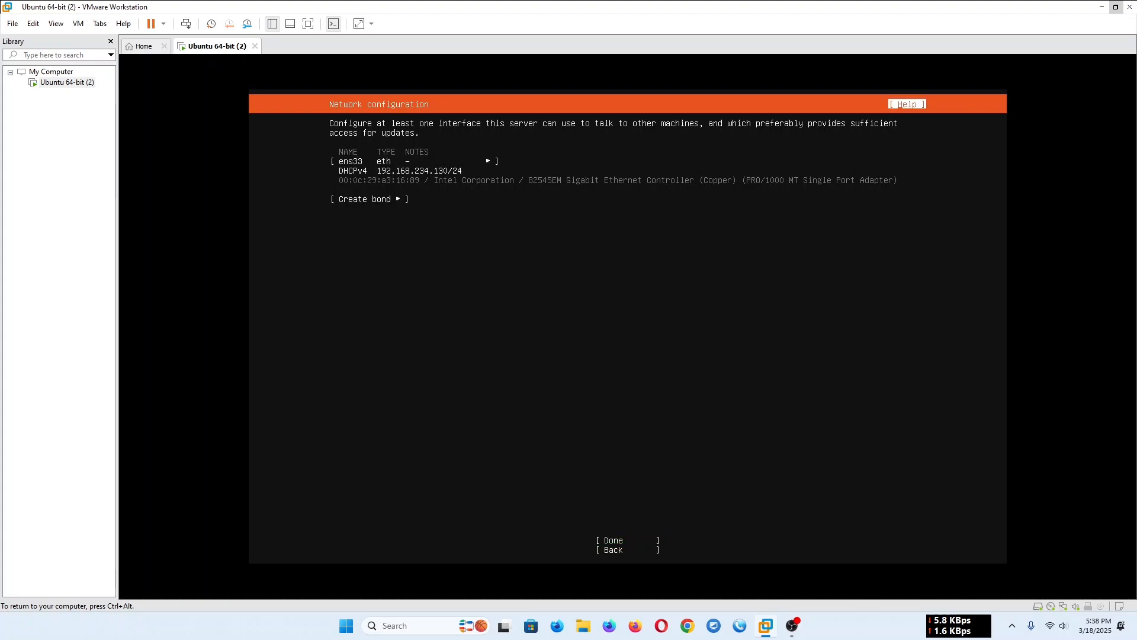
key("Down")
key("Return")
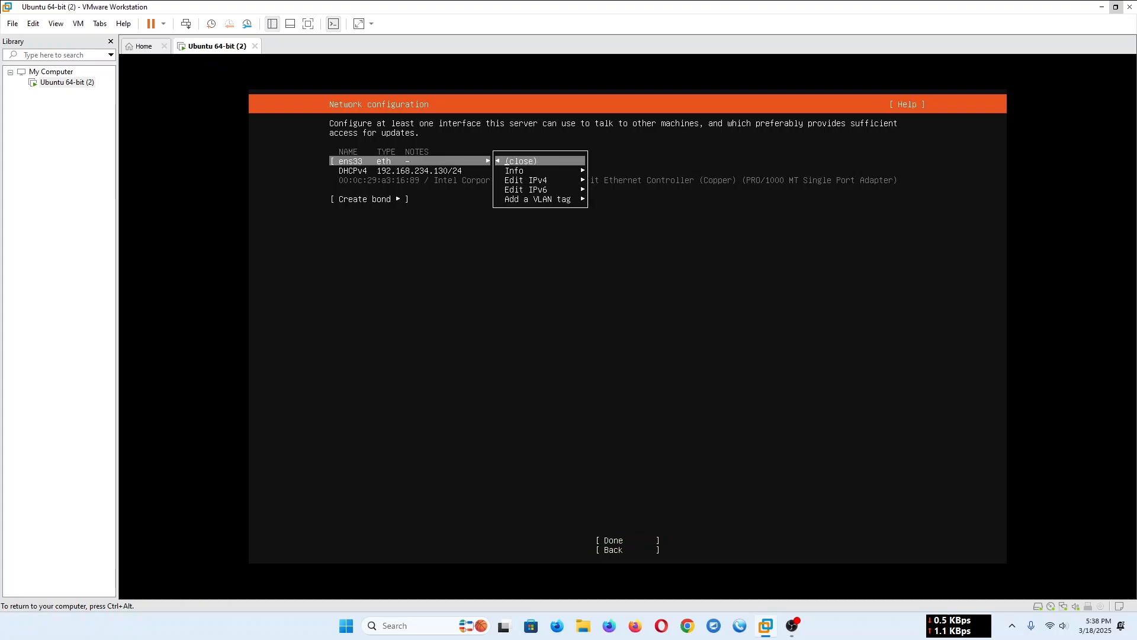
key("Down")
key("Down")
key("Return")
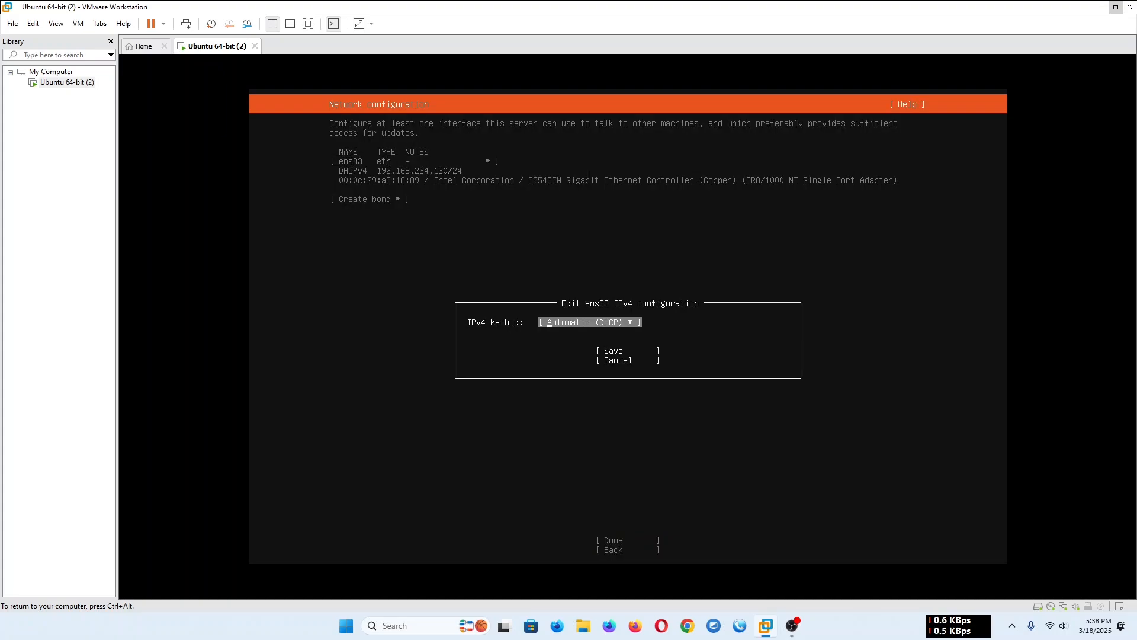
key("Return")
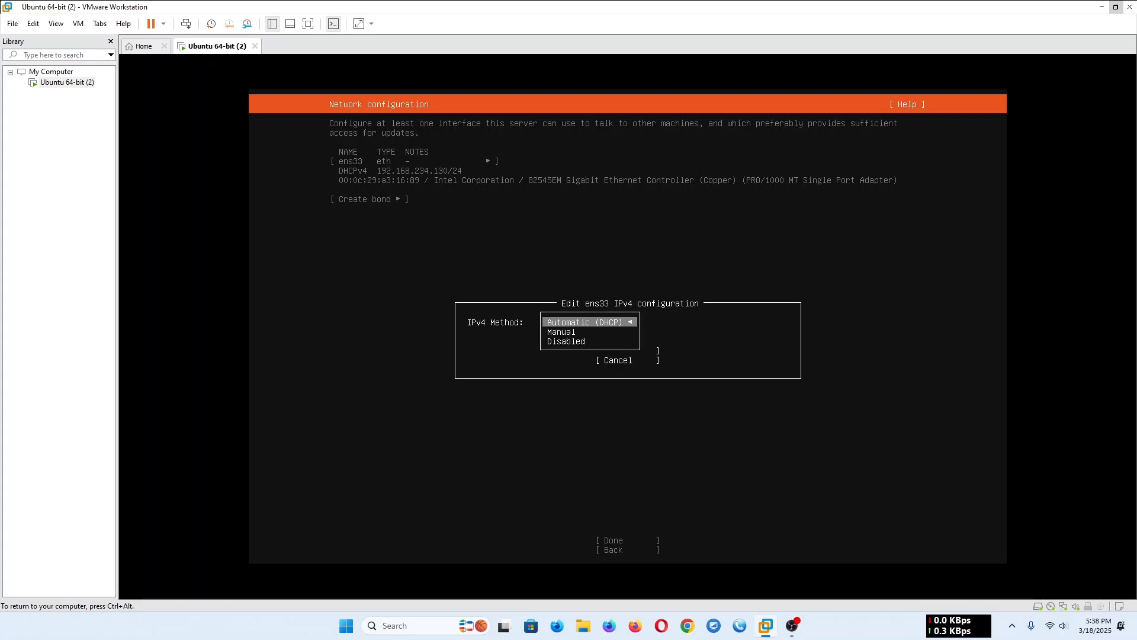
key("Down")
key("Return")
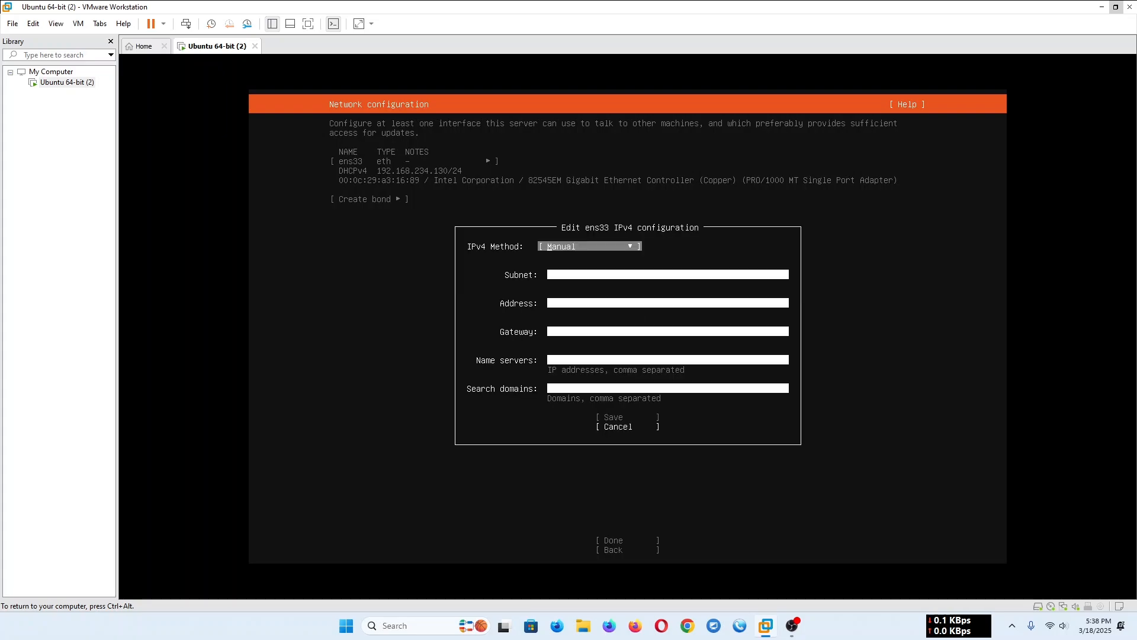
- Set the ens33 subnet to 192.168.0.0/24
key("Tab")
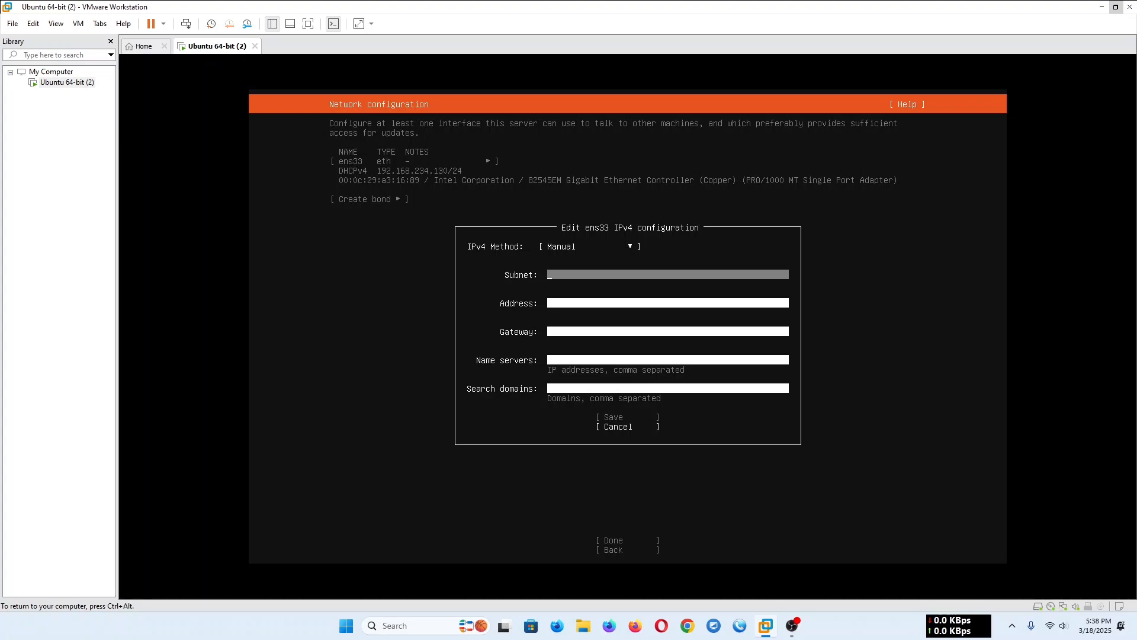
key("Up")
key("Down")
type("192.1")
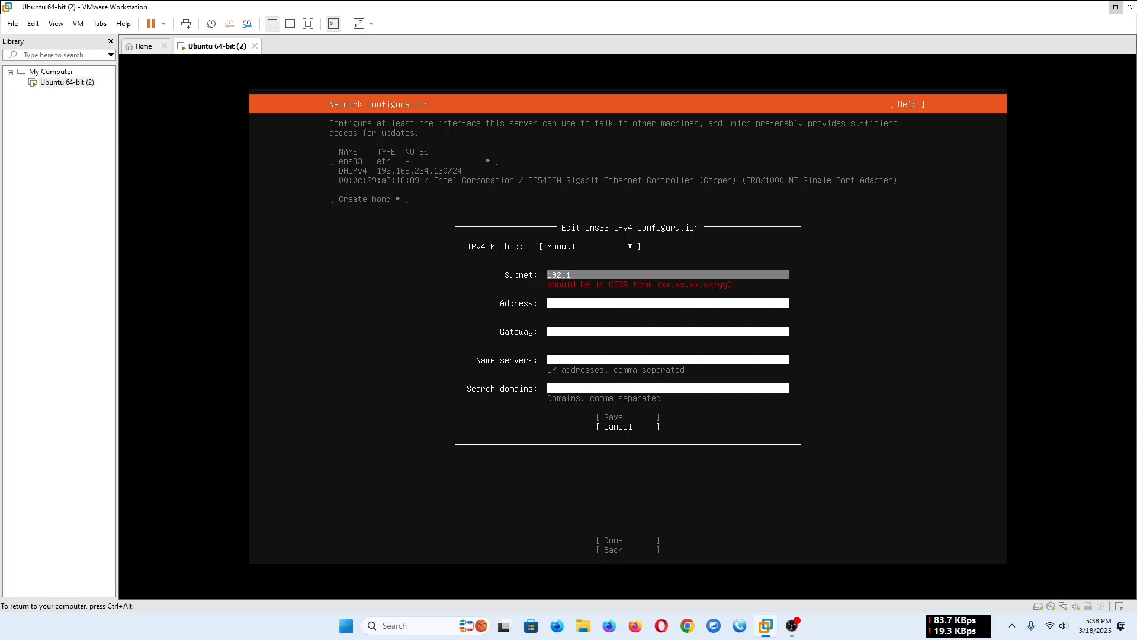
type("68.0.0/24")
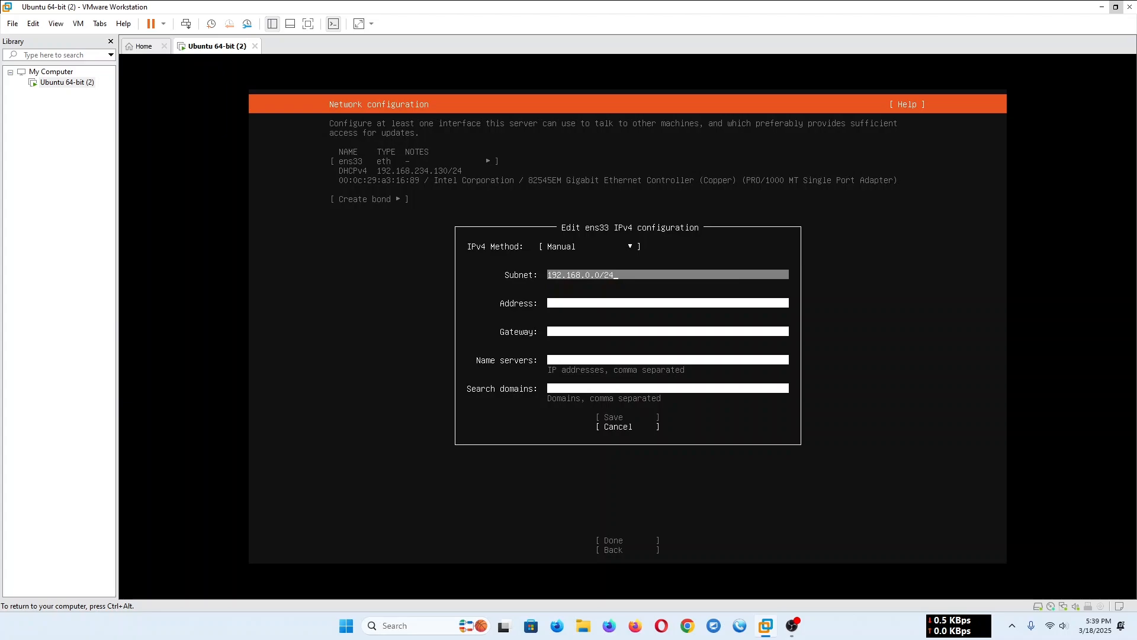
- Set the static IPv4 address of ens33 to 192.168.0.200
key("Tab")
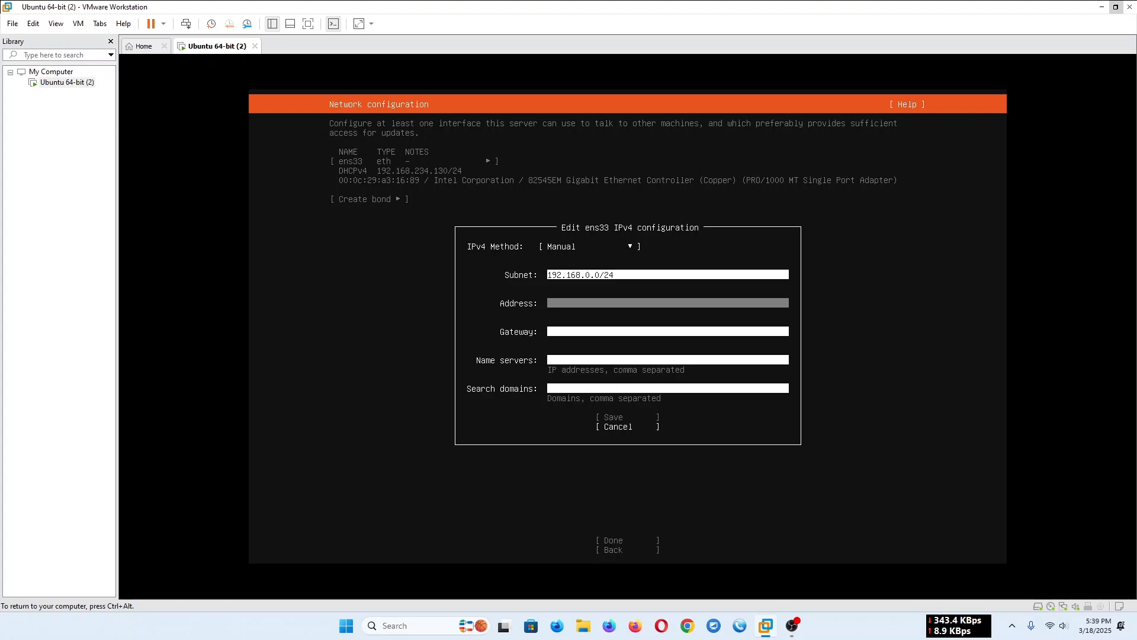
type("1")
key("BackSpace")
type("2.168.0.200")
key("Tab")
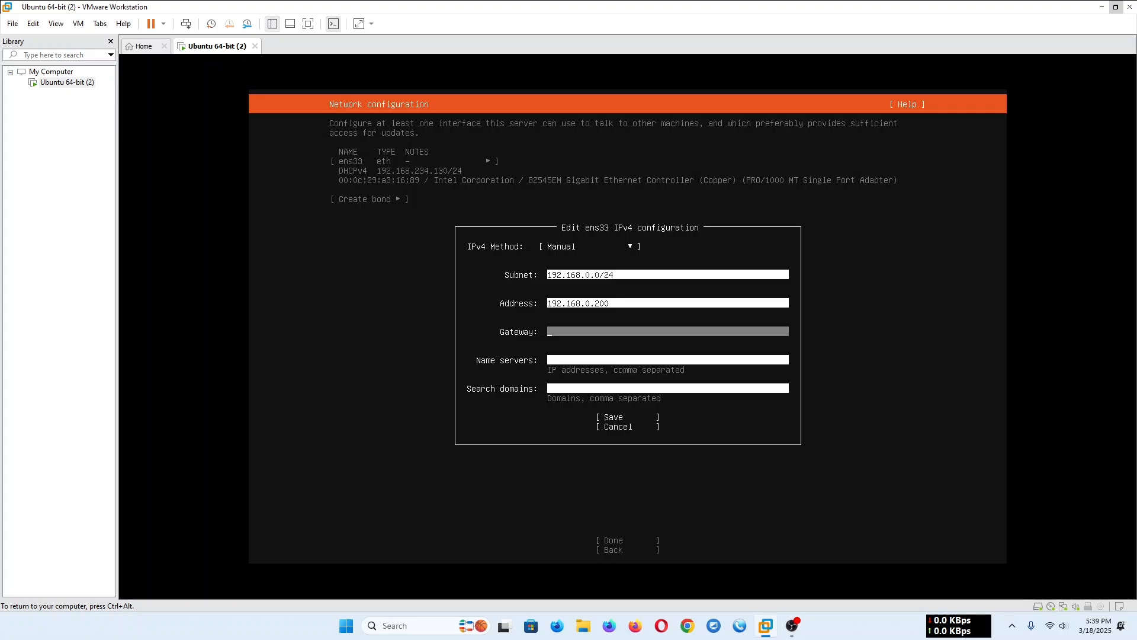
- Set the ens33 gateway to 192.168.0.1
type("192.16")
type("0.1")
key("Tab")
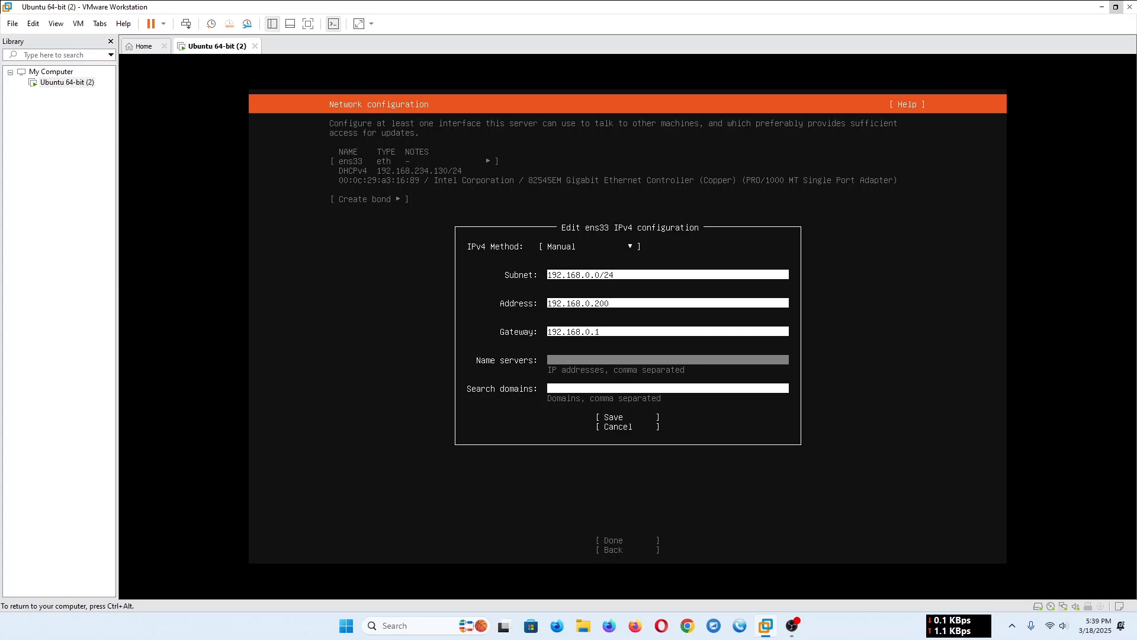
- Enter 8.8.8.8 as the name server and save the ens33 IPv4 configuration without search domains
type("8.8.8.8")
key("Tab")
key("Tab")
key("Return")
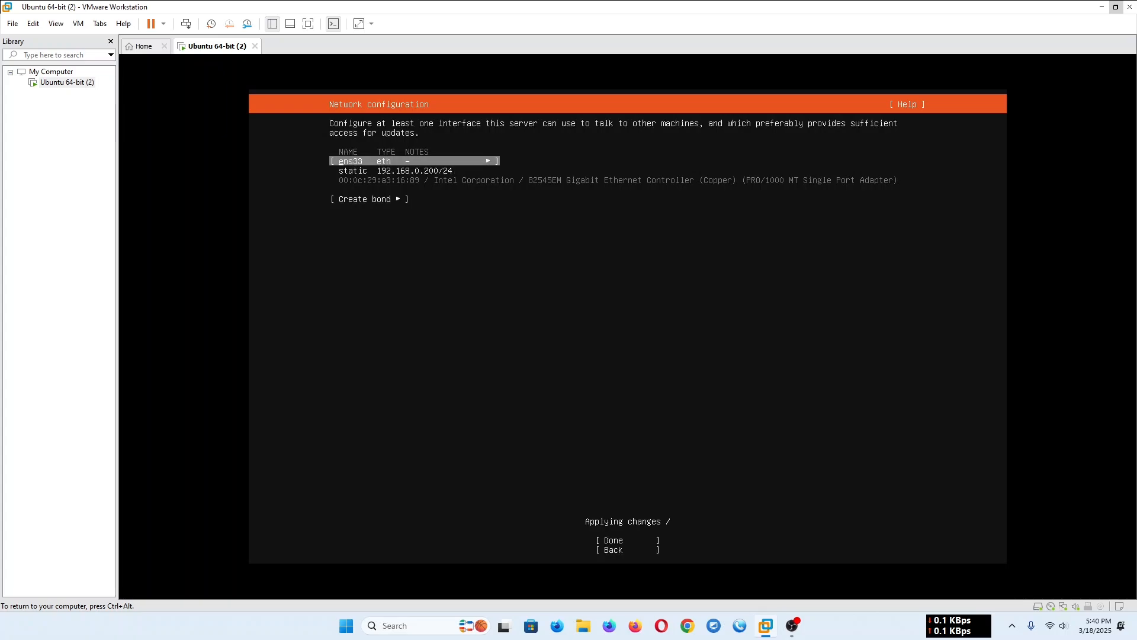
- Confirm the network settings and proceed with the default Ubuntu archive mirror without waiting for its check to finish
key("Down")
key("Down")
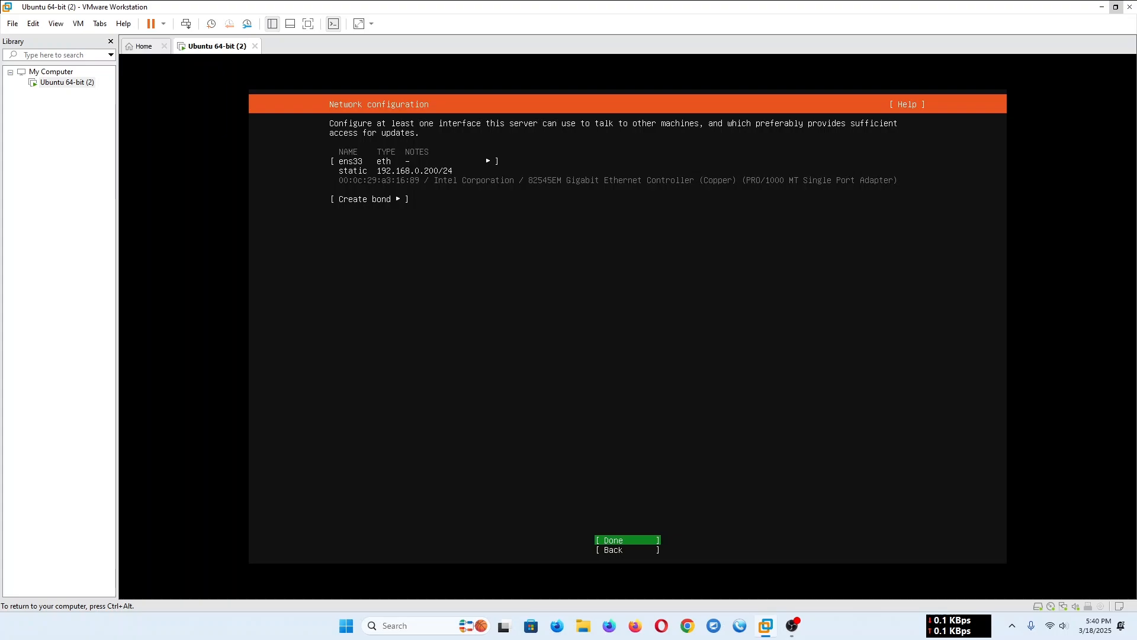
key("Return")
key("Return")
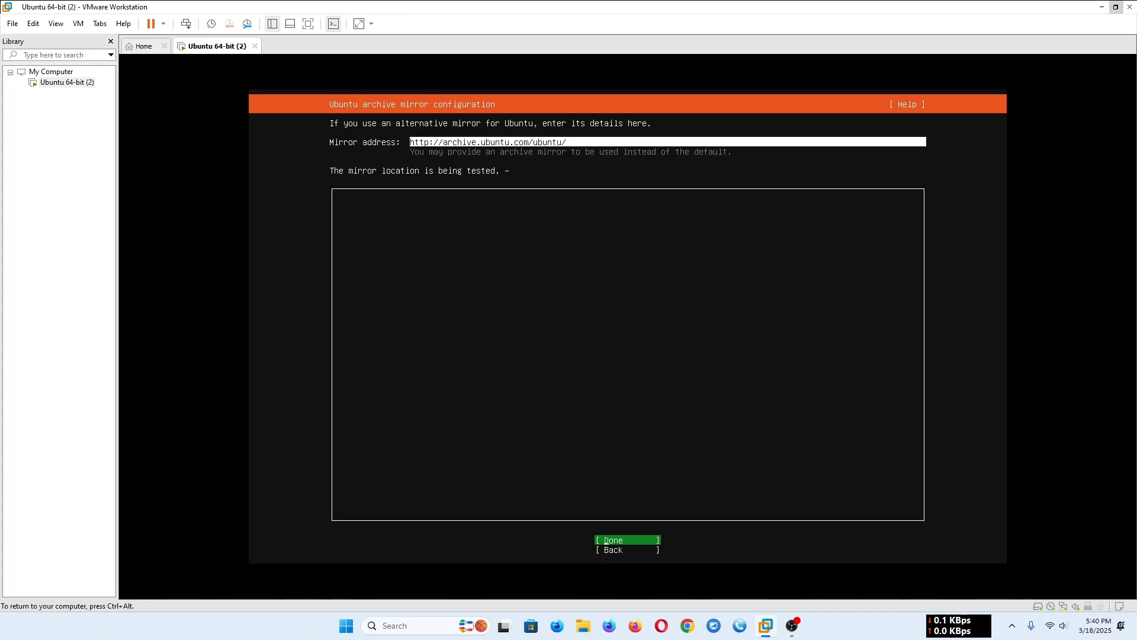
key("Return")
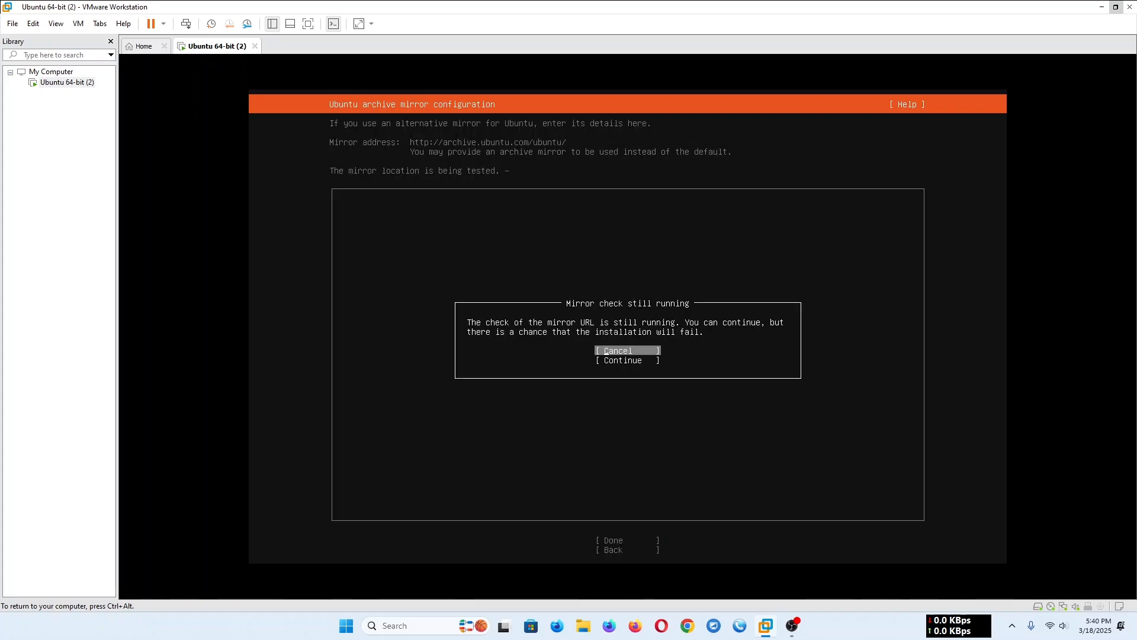
key("Down")
key("Return")
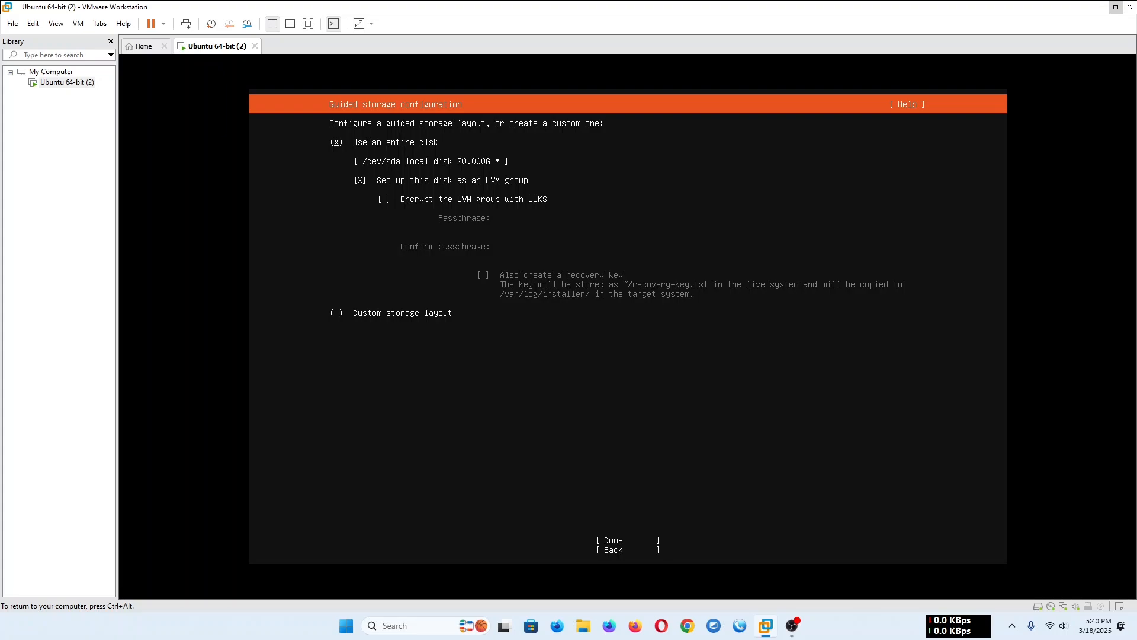
- Choose a custom storage layout instead of using the entire disk and continue to the storage configuration
key("Down")
key("Down")
key("Down")
key("Down")
key("space")
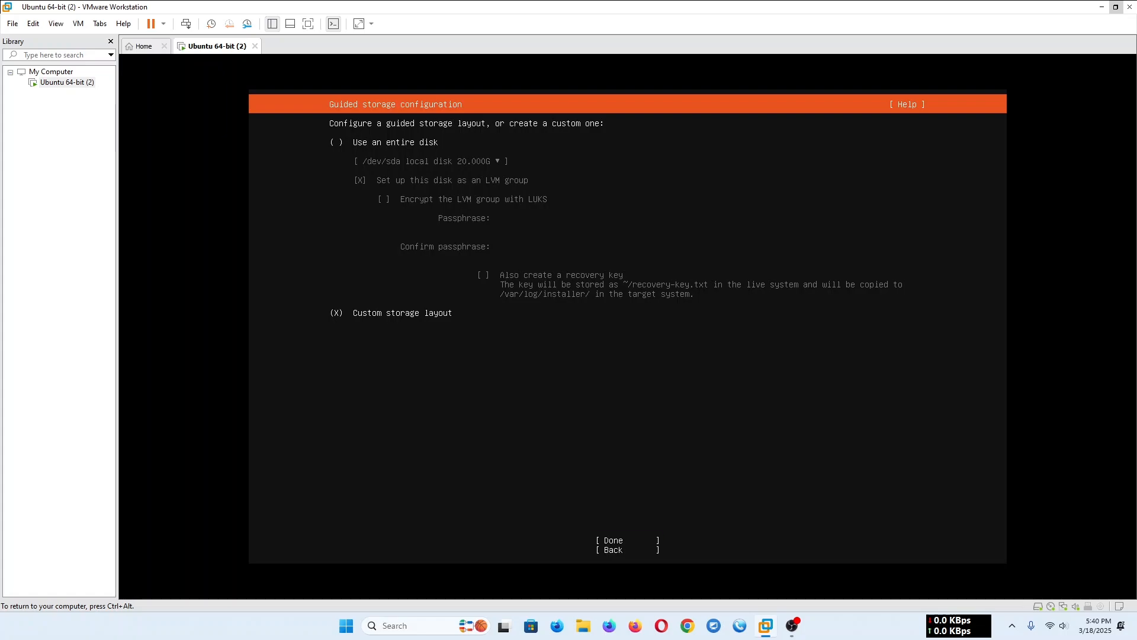
key("Tab")
key("Return")
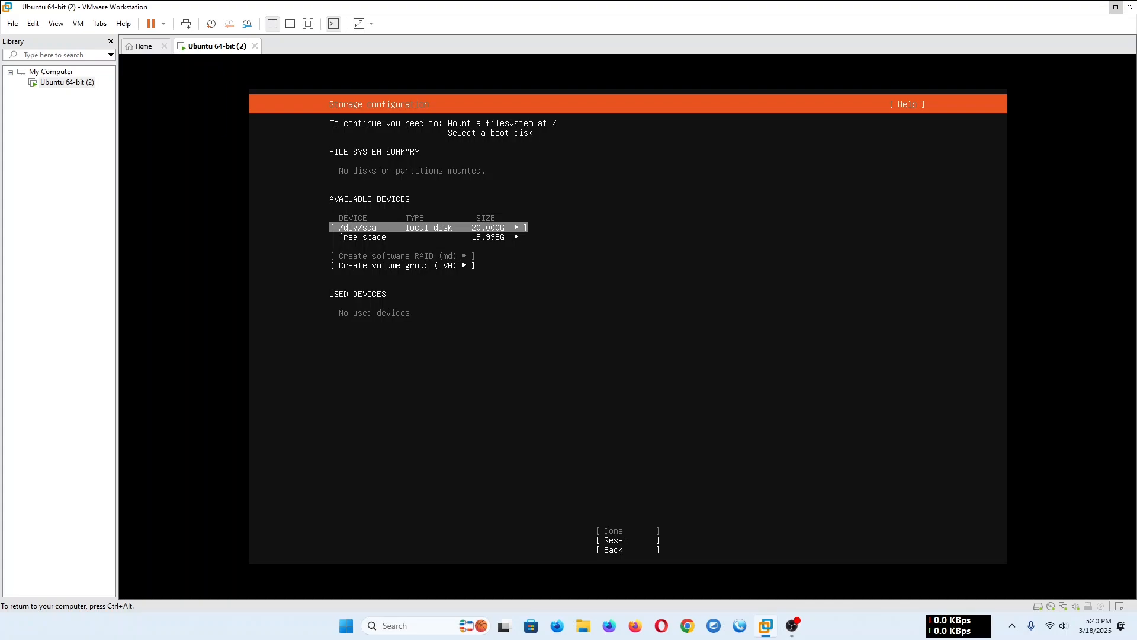
- Start adding a GPT partition in the free space of /dev/sda and enter 512 as its size
key("Down")
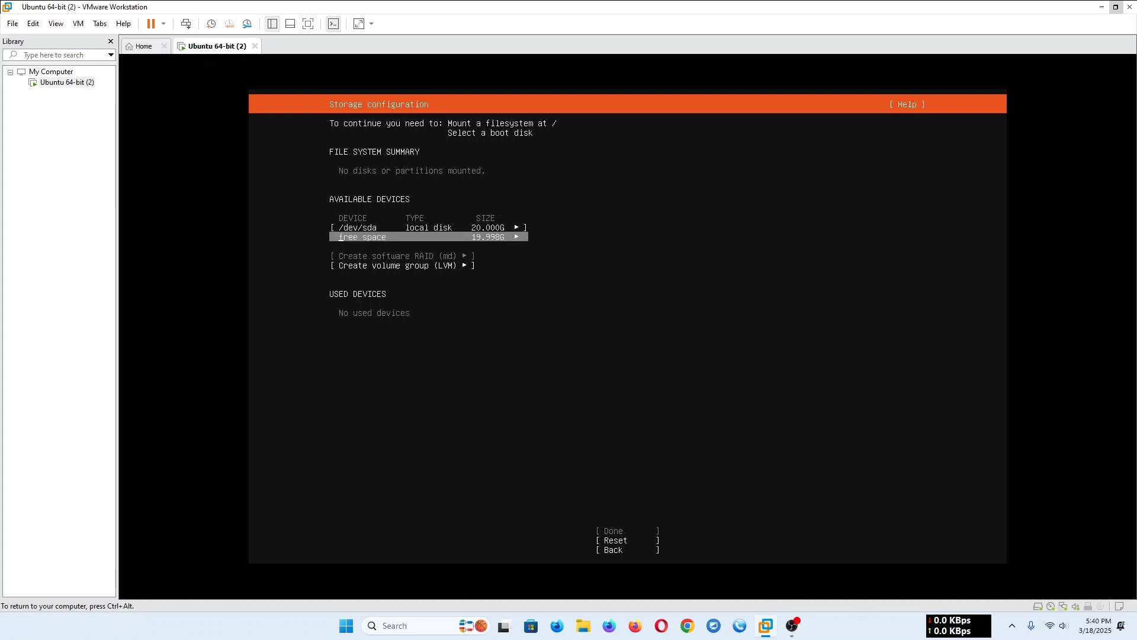
key("Return")
key("Down")
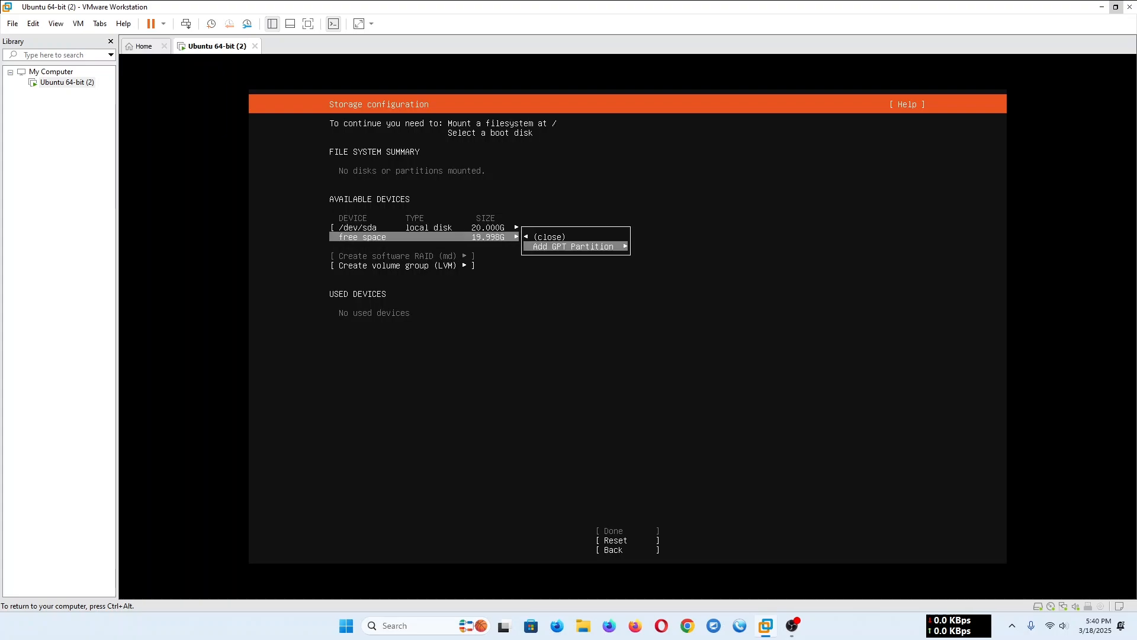
key("Return")
key("Tab")
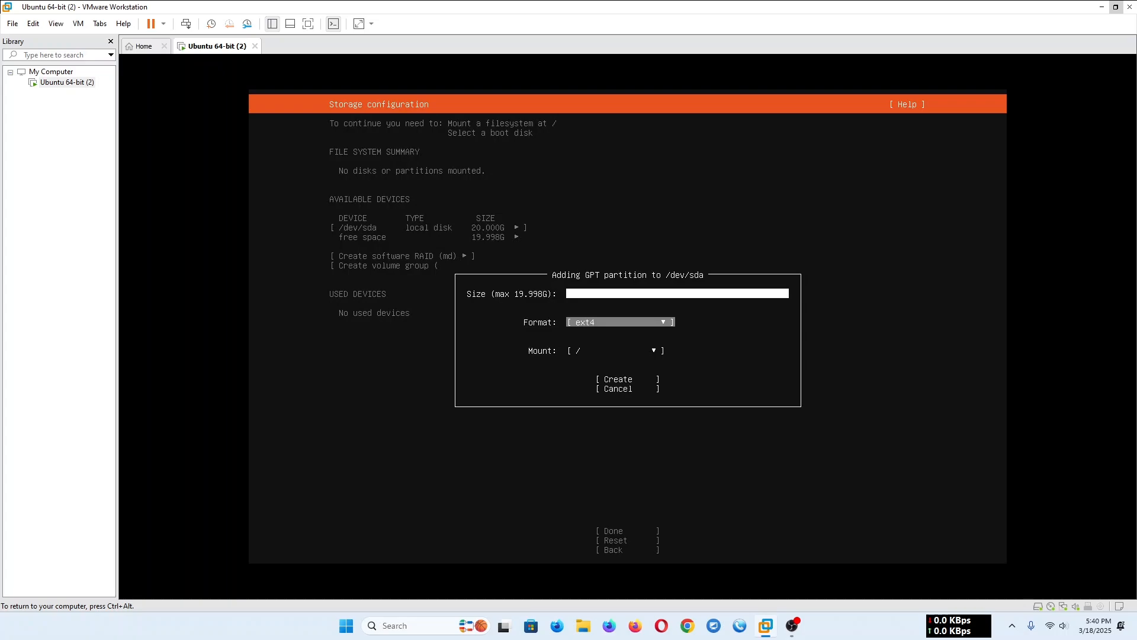
key("shift+Tab")
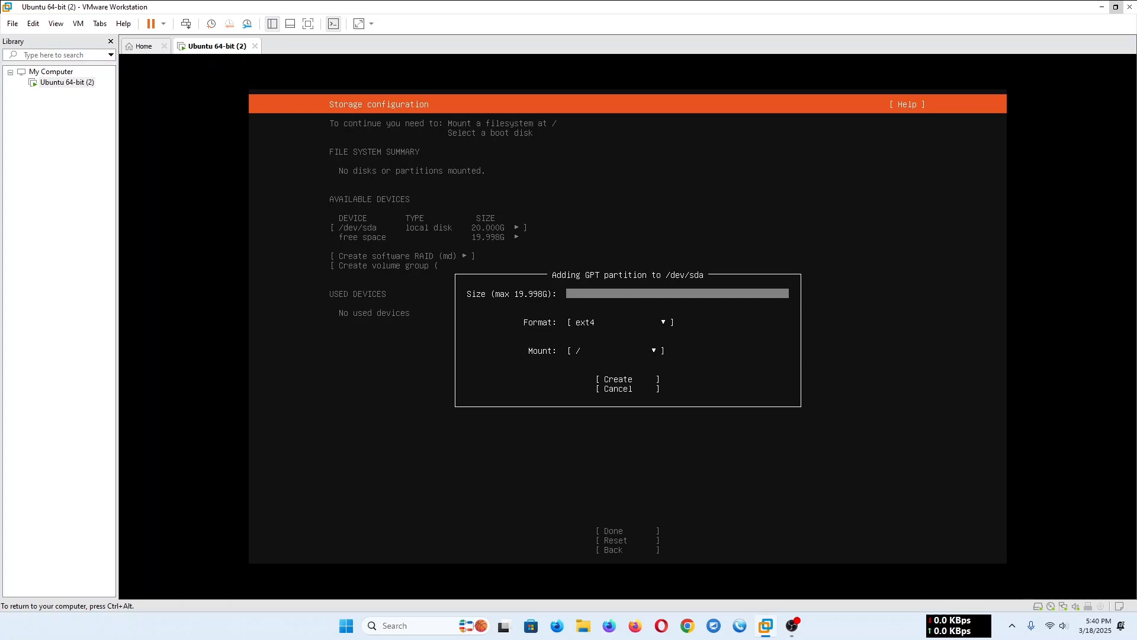
type("512")
- Set the new partition's format to Leave unformatted and create it
key("Tab")
key("Return")
key("Down")
key("Down")
key("Down")
key("Down")
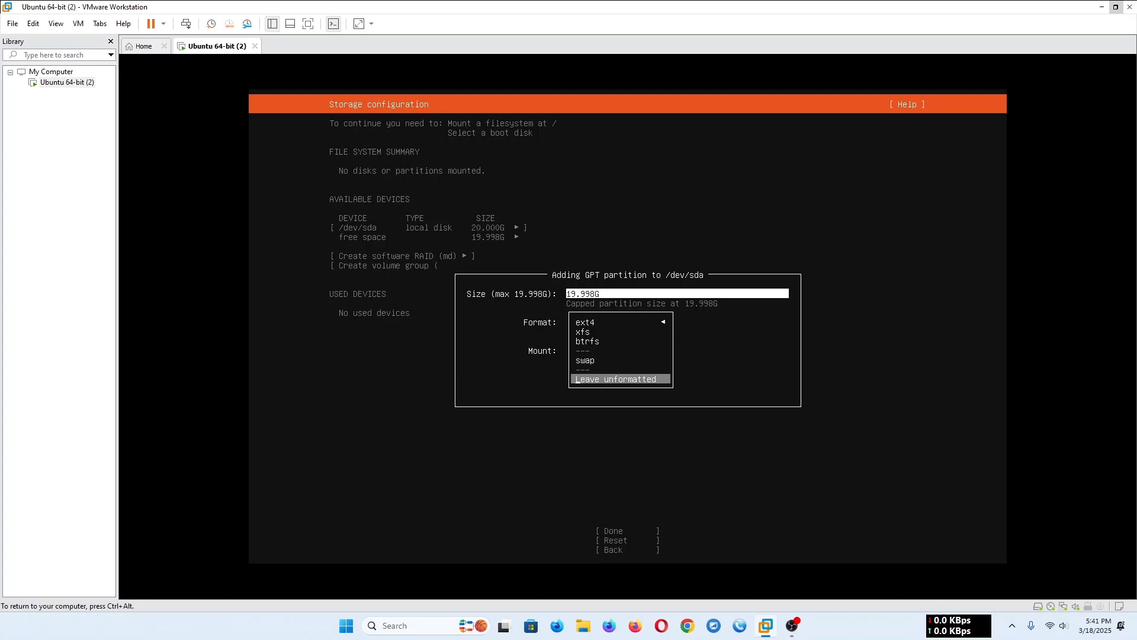
key("Return")
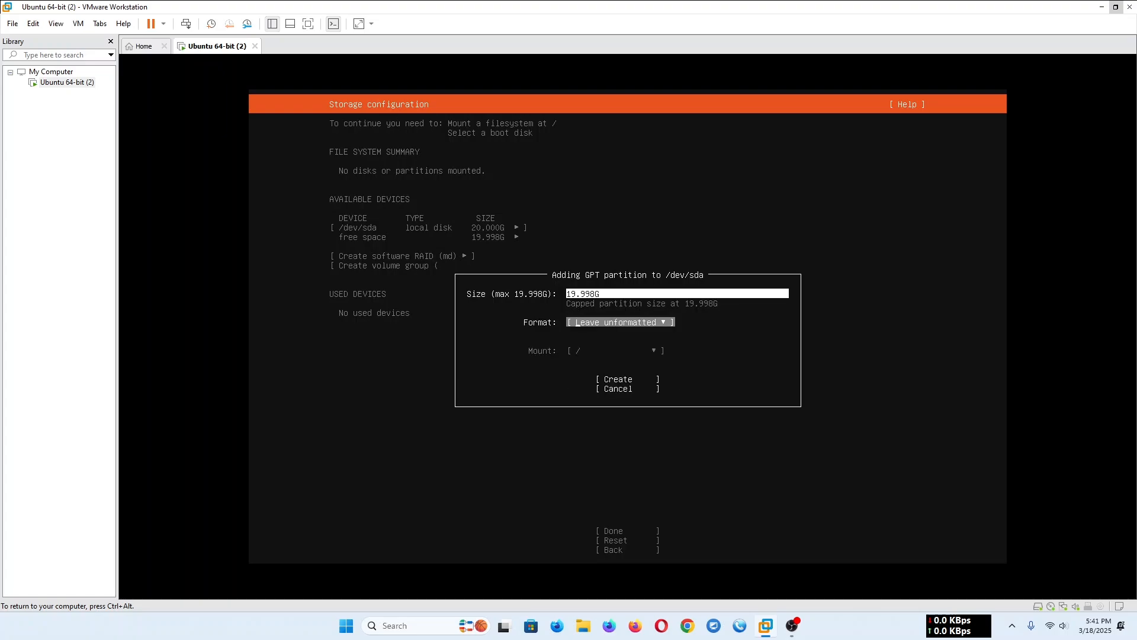
key("Tab")
key("Return")
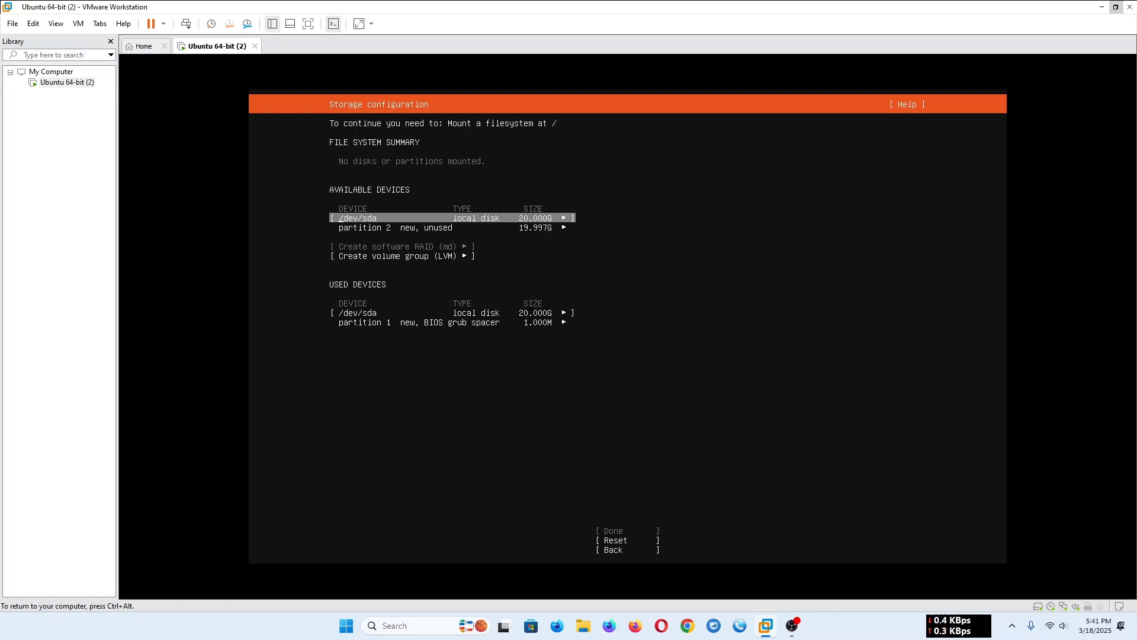
key("Down")
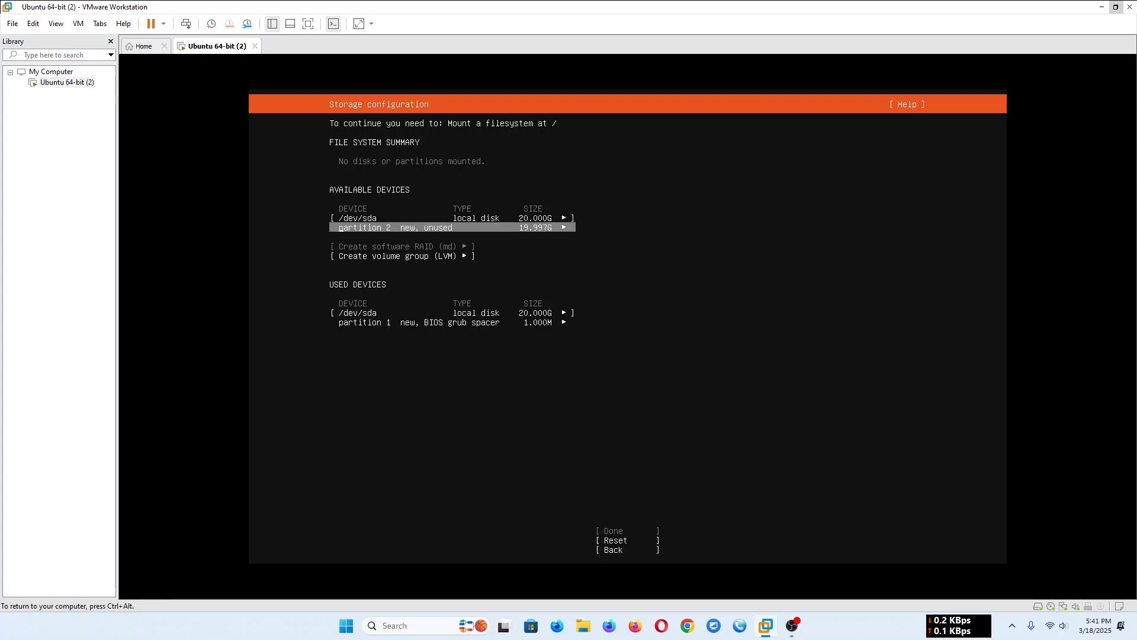
key("Return")
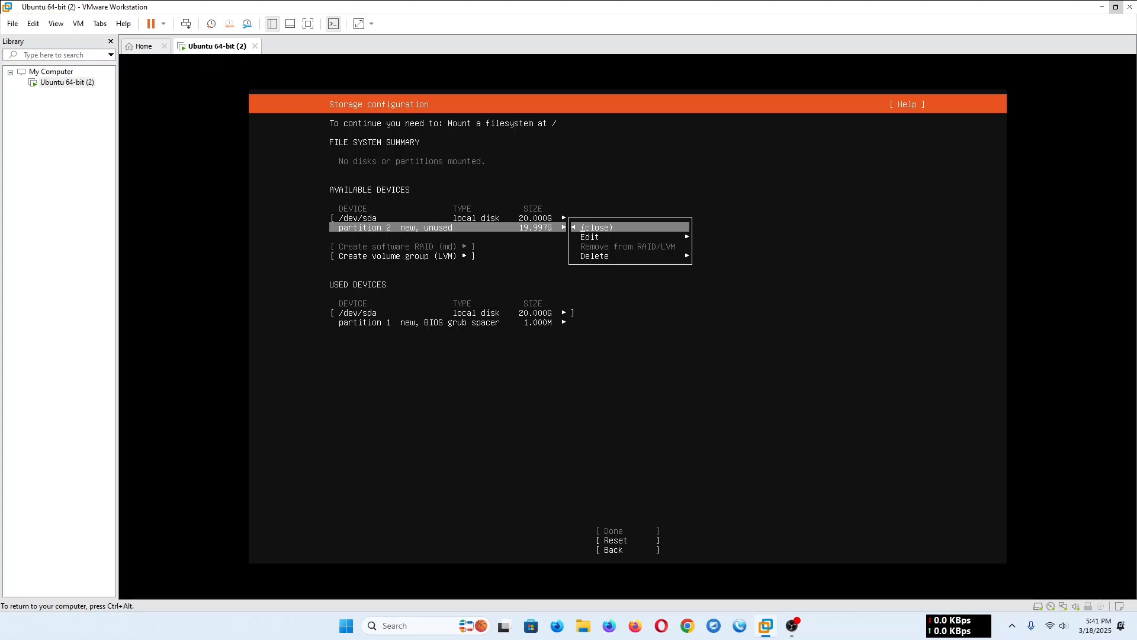
key("Return")
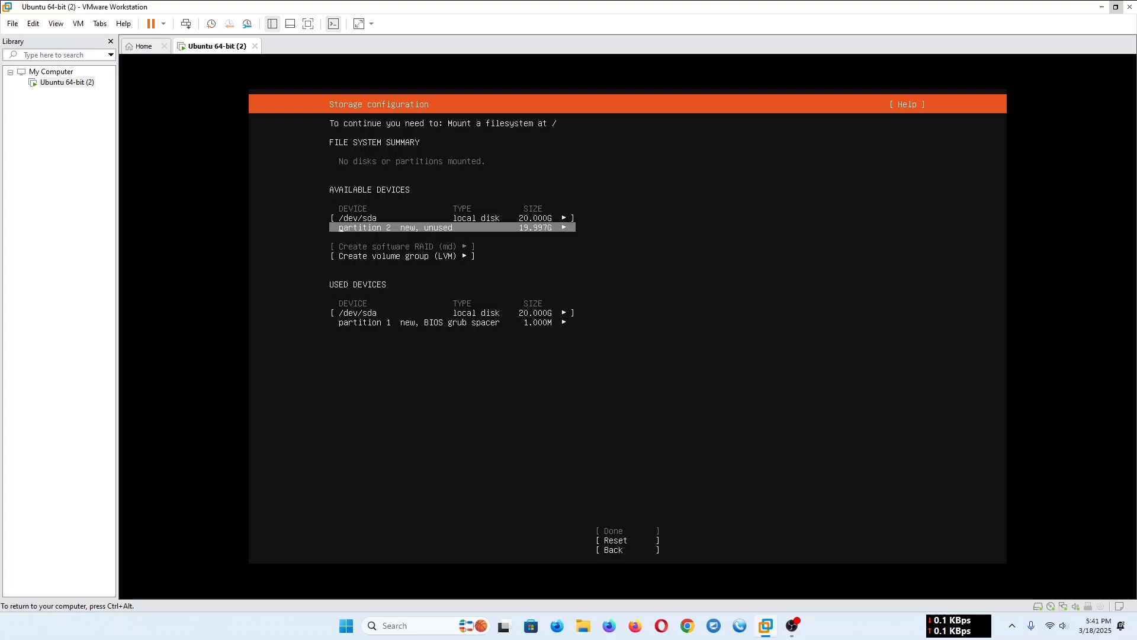
key("Down")
key("Down")
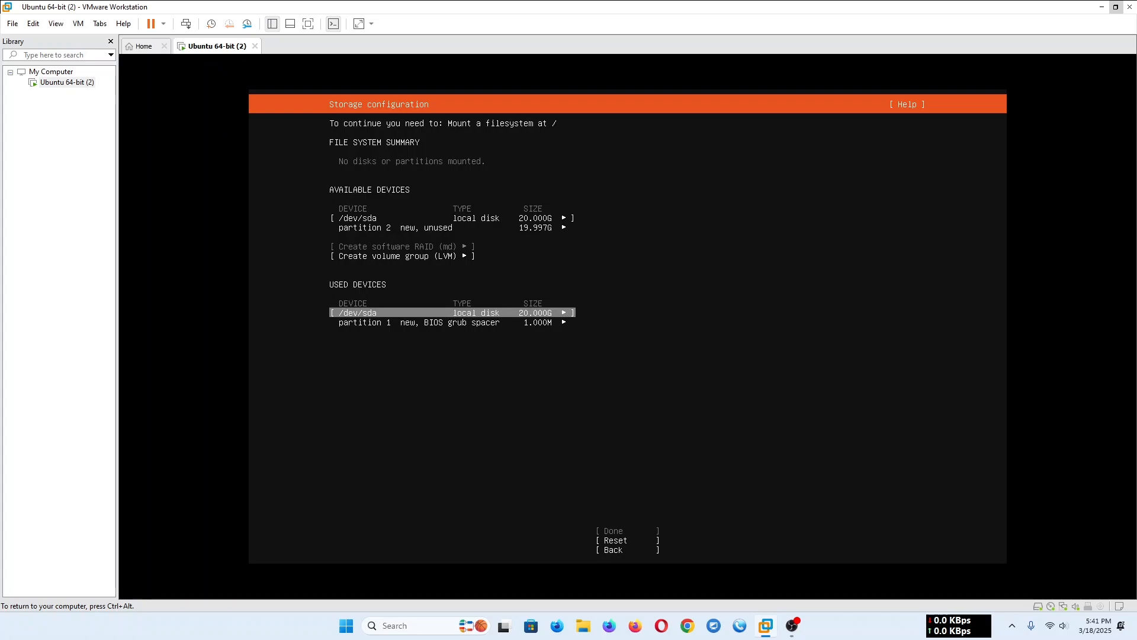
key("Return")
key("Down")
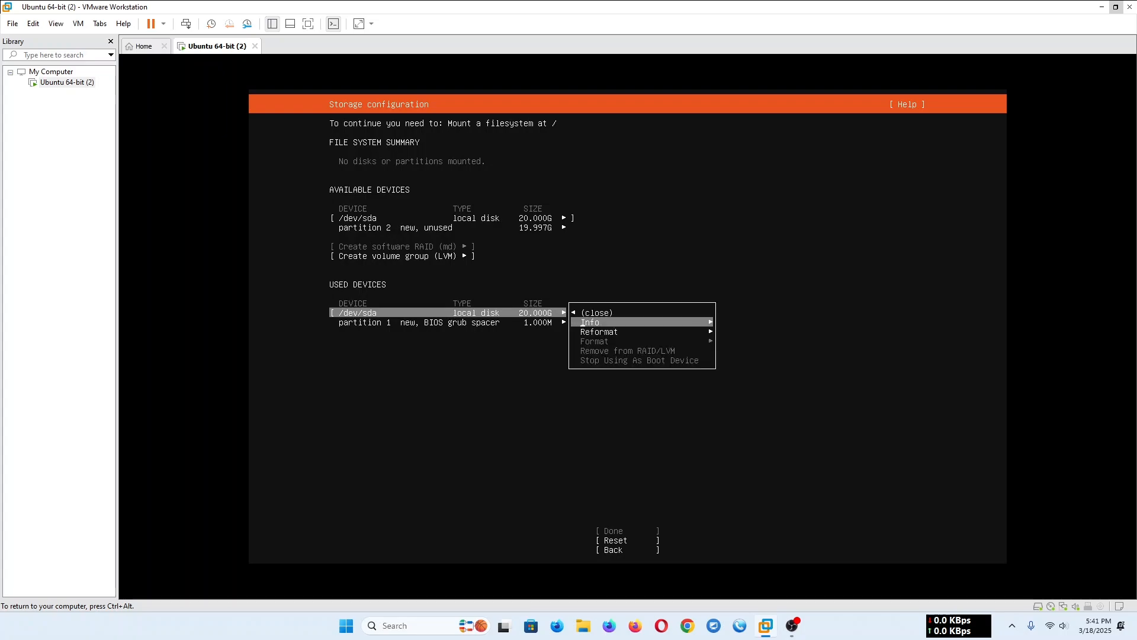
key("Up")
key("Return")
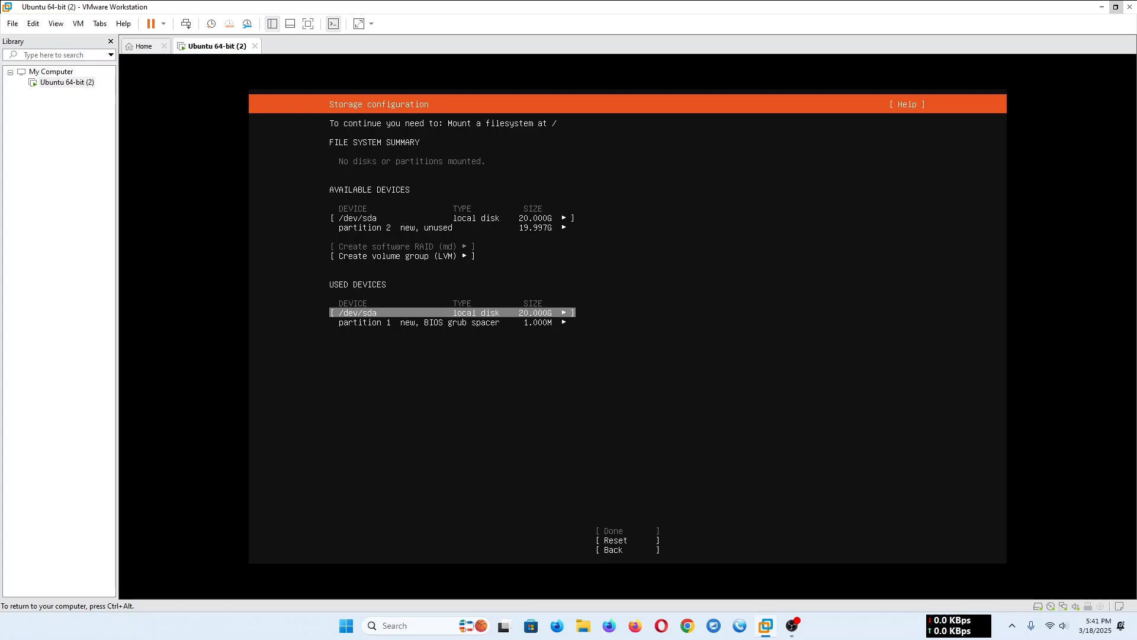
key("Up")
key("Up")
key("Up")
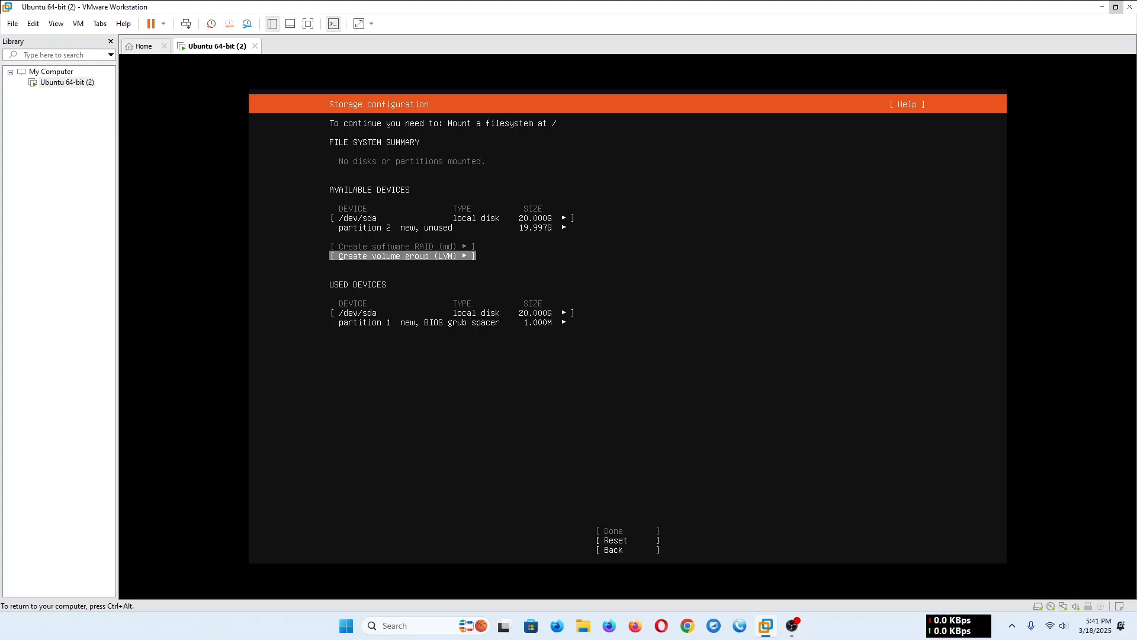
key("Return")
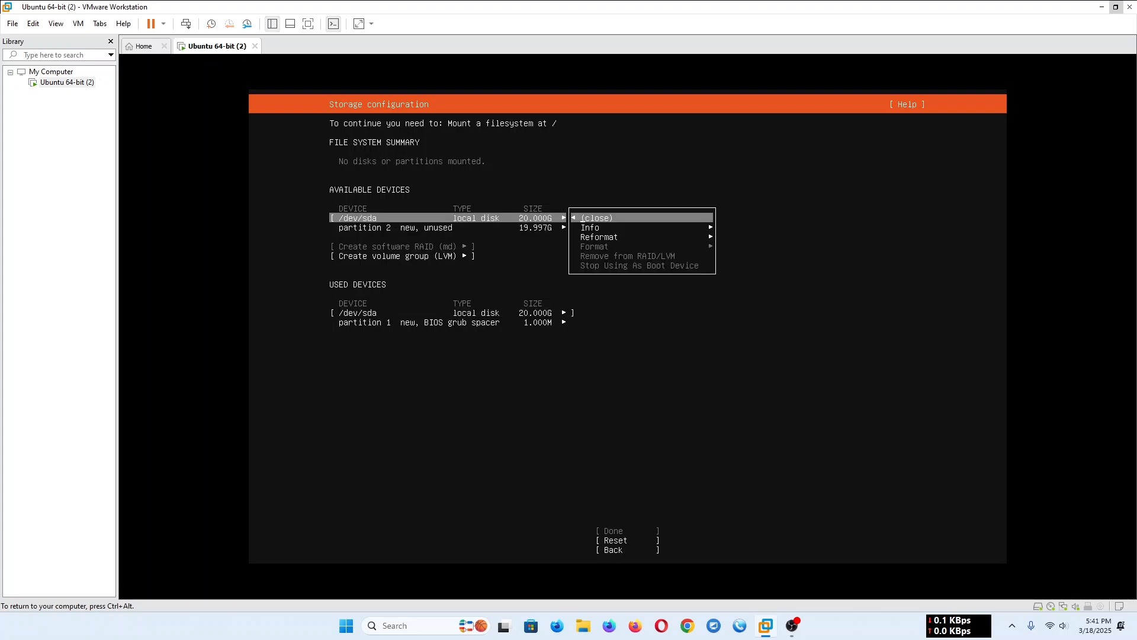
key("Return")
- Edit the unused partition 2 of /dev/sda and set its format to ext4
key("Down")
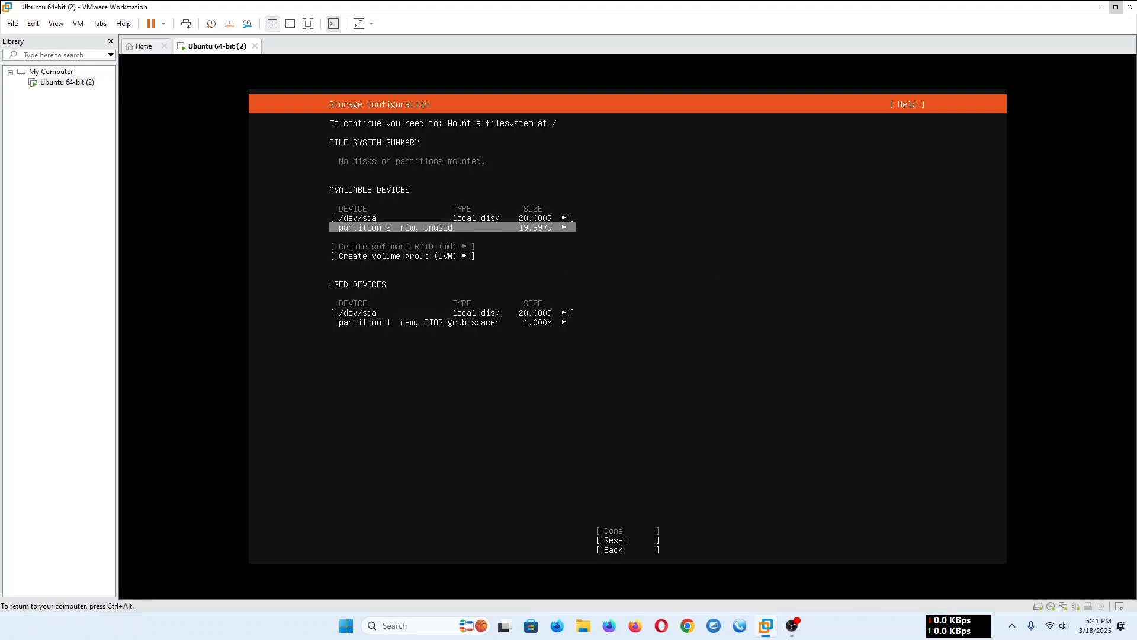
key("Return")
key("Down")
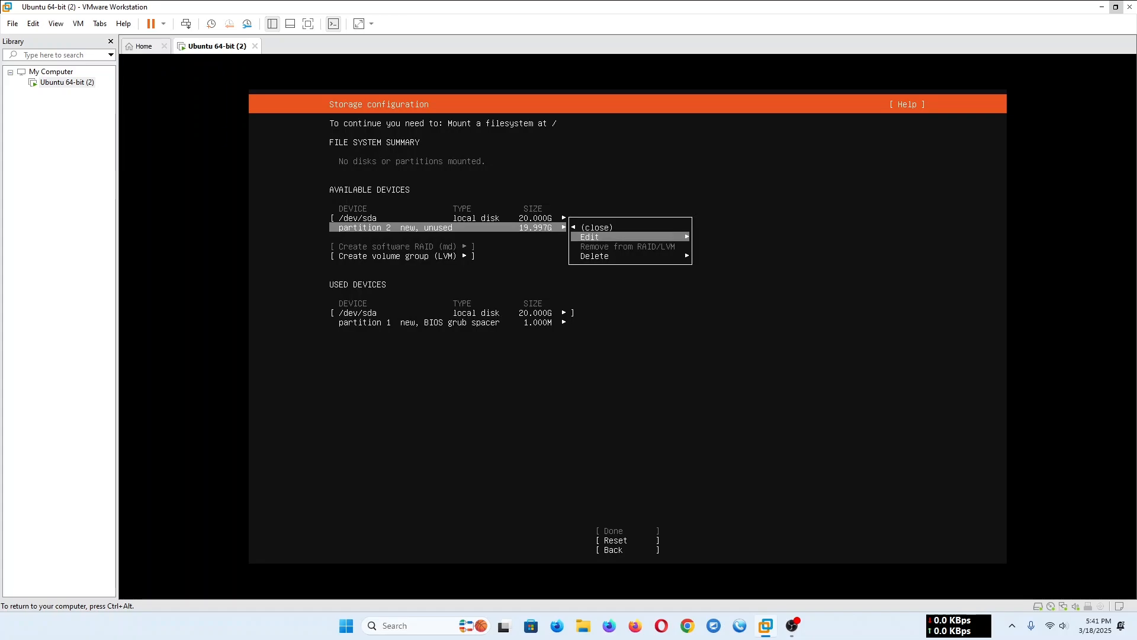
key("Return")
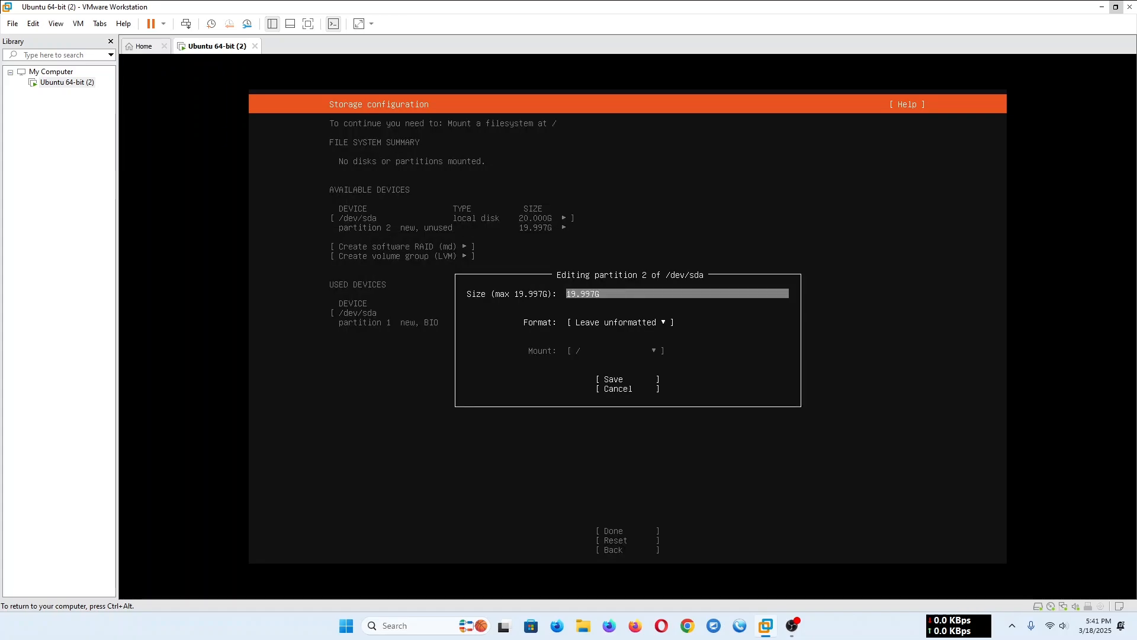
key("Tab")
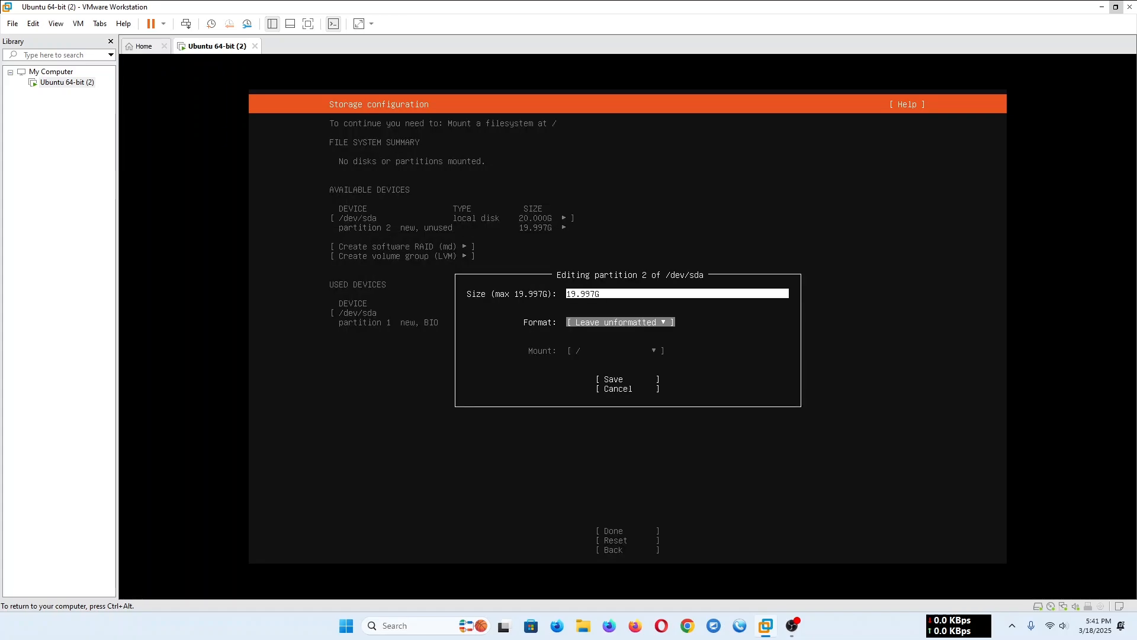
key("Return")
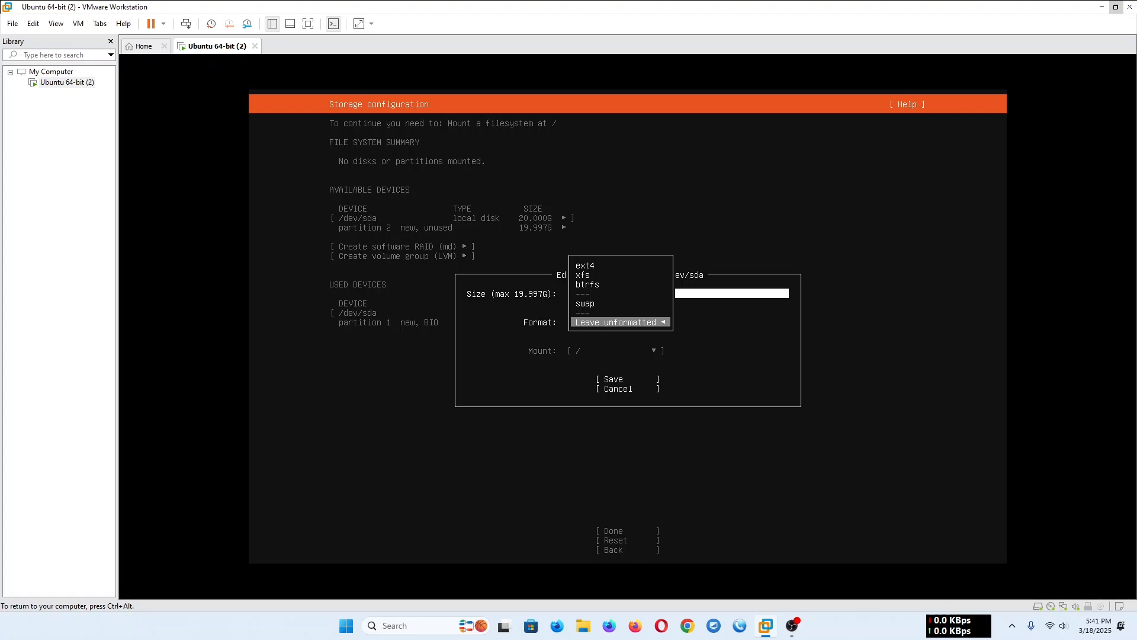
key("Up")
key("Up")
key("Up")
key("Up")
key("Return")
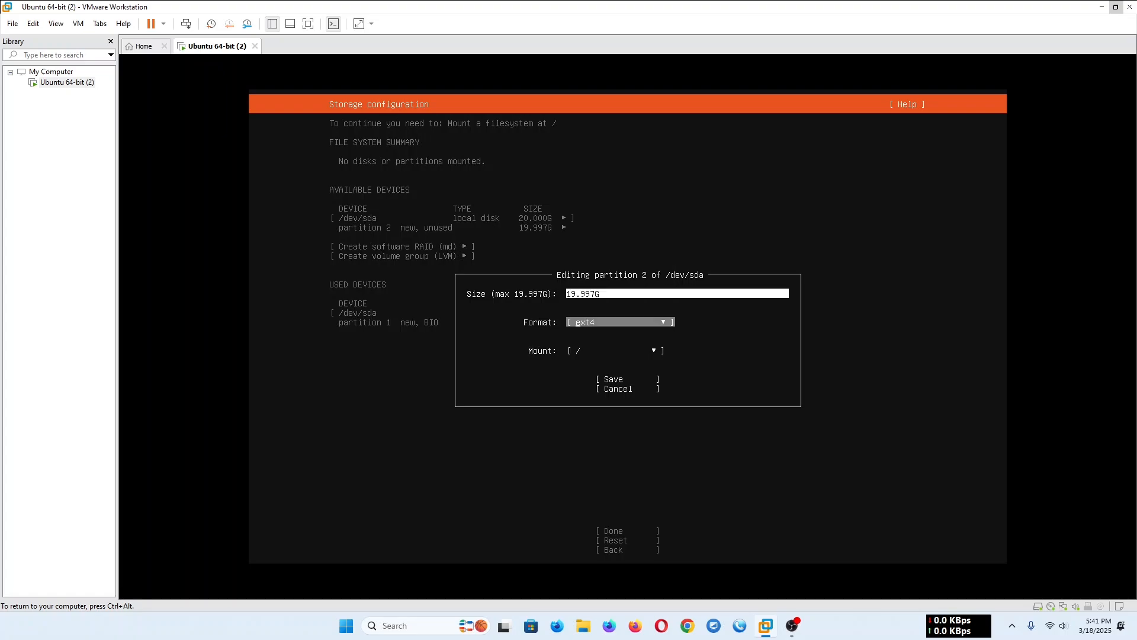
- Try to set the size of partition 2 to 8192
key("shift+Tab")
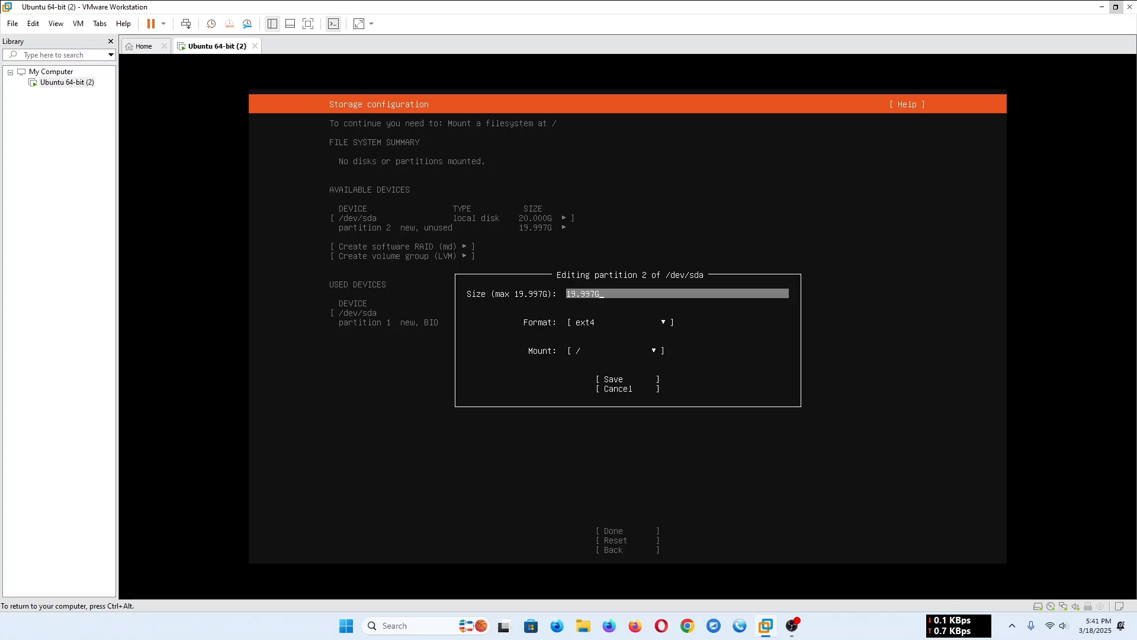
key("BackSpace")
key("BackSpace")
key("BackSpace")
key("BackSpace")
key("BackSpace")
key("BackSpace")
key("BackSpace")
type("8192")
key("Tab")
key("Tab")
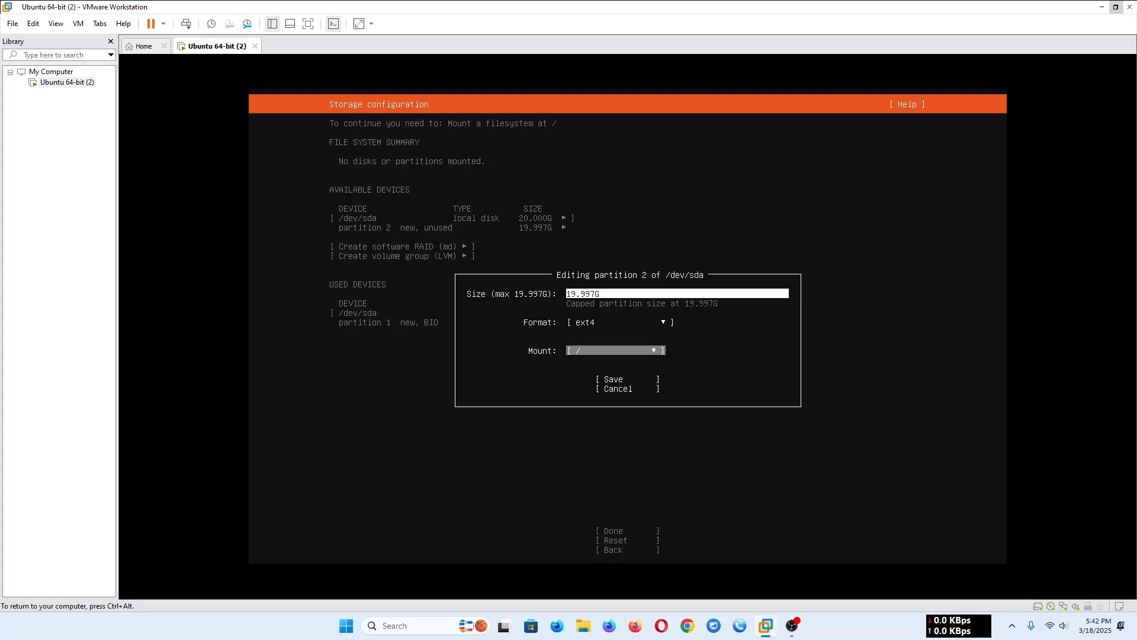
- Change the format of partition 2 to swap and save the partition
key("shift+Tab")
key("Return")
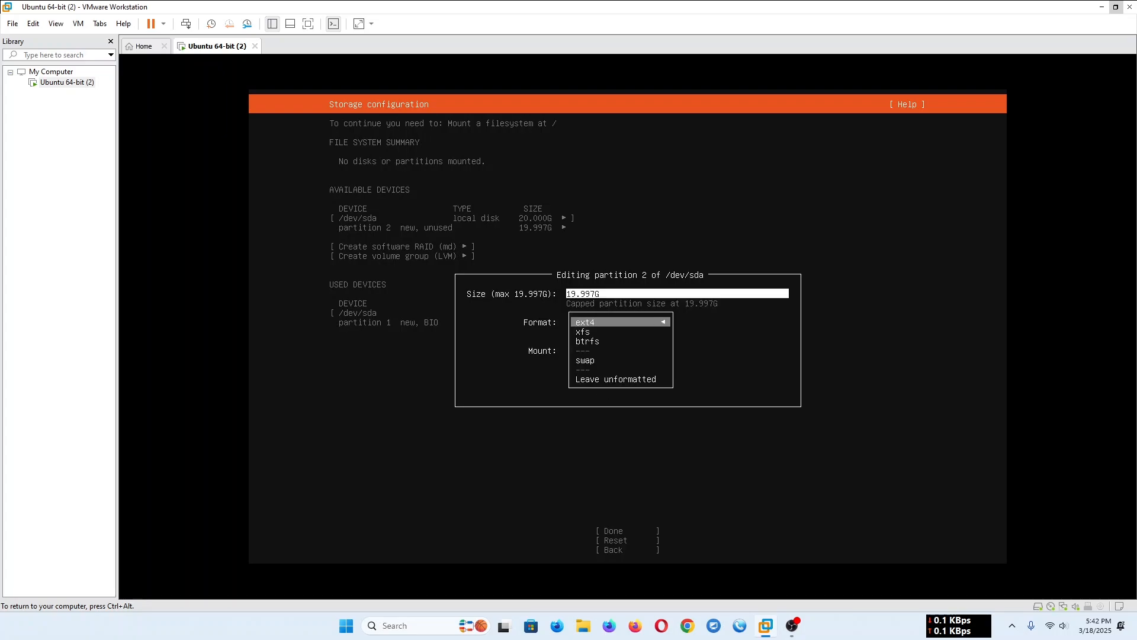
key("Down")
key("Down")
key("Down")
key("Return")
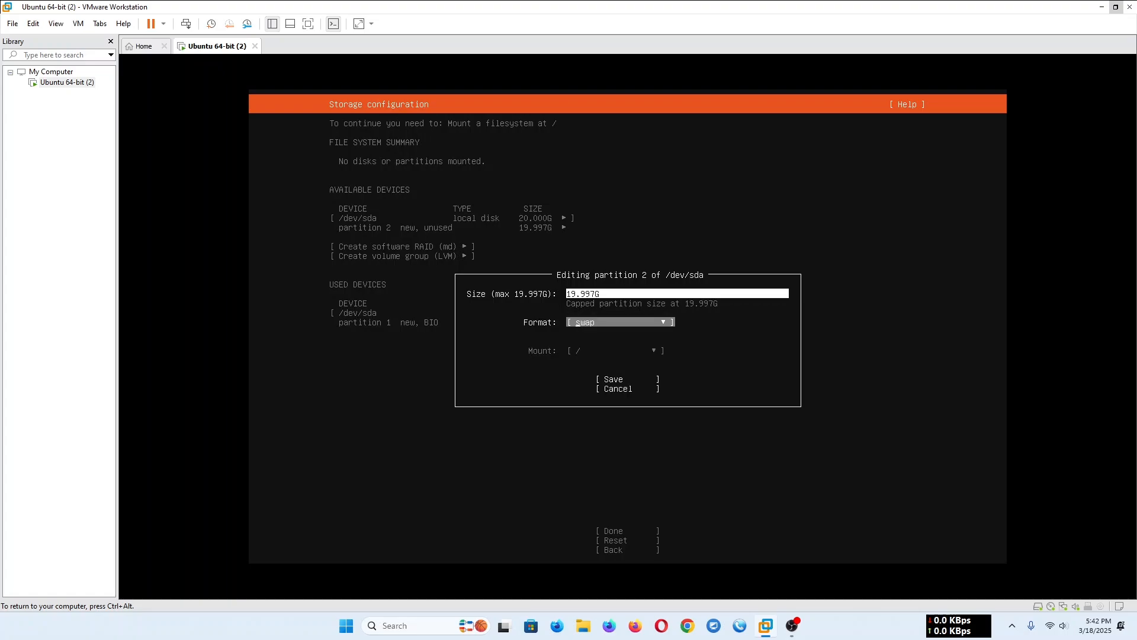
key("Tab")
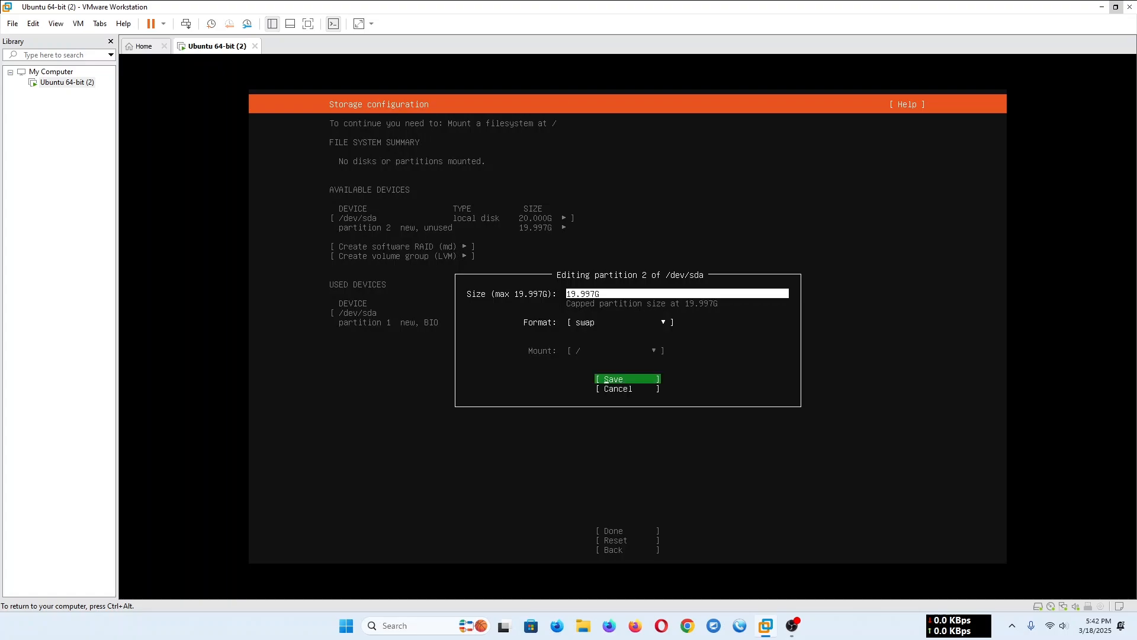
key("Return")
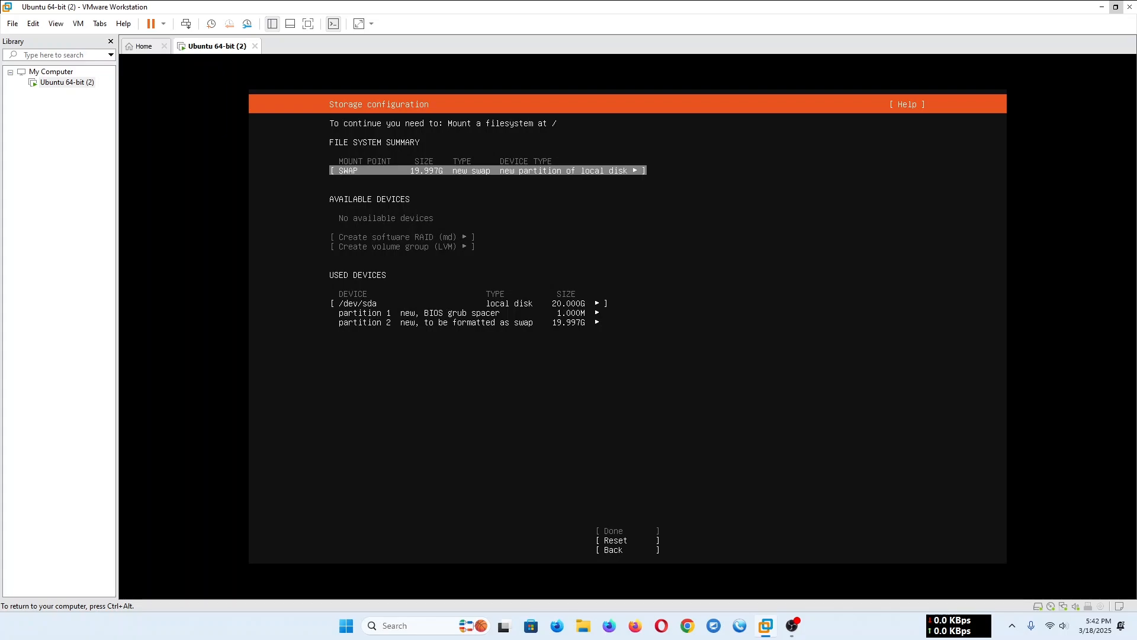
- Abandon the custom partitioning and return to the guided storage configuration
key("Return")
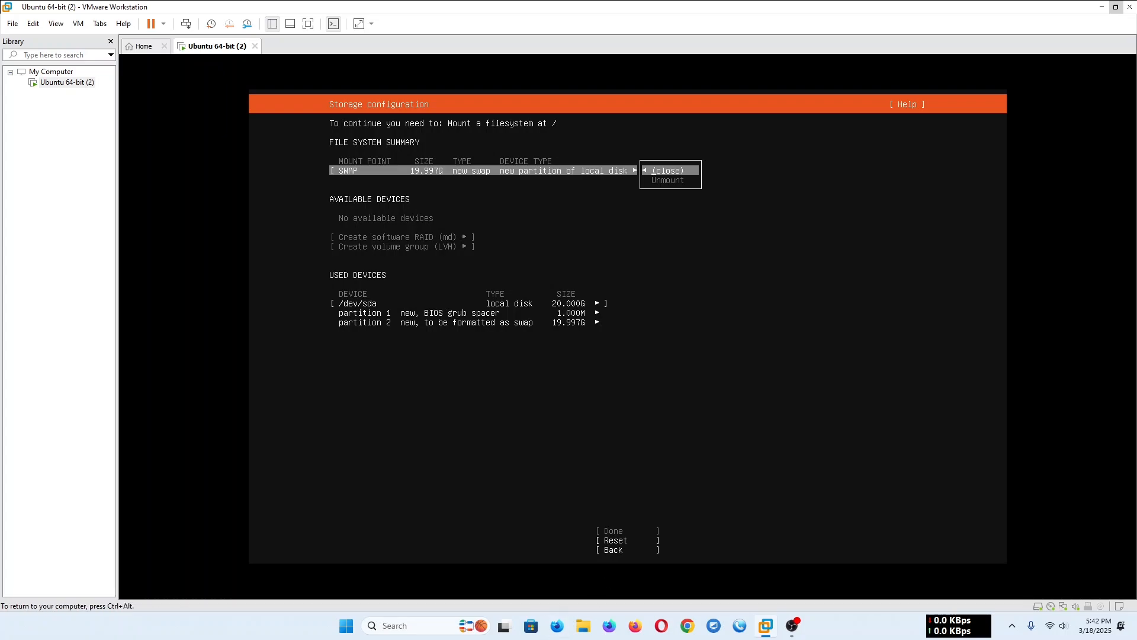
key("Return")
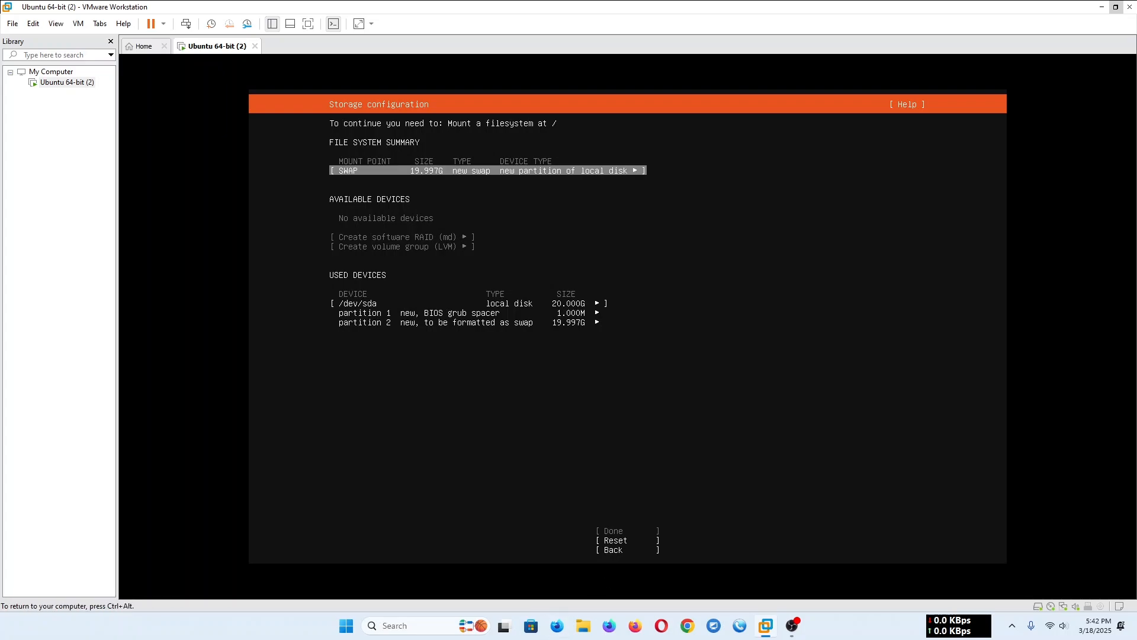
key("Down")
key("Down")
key("Down")
key("Down")
key("Down")
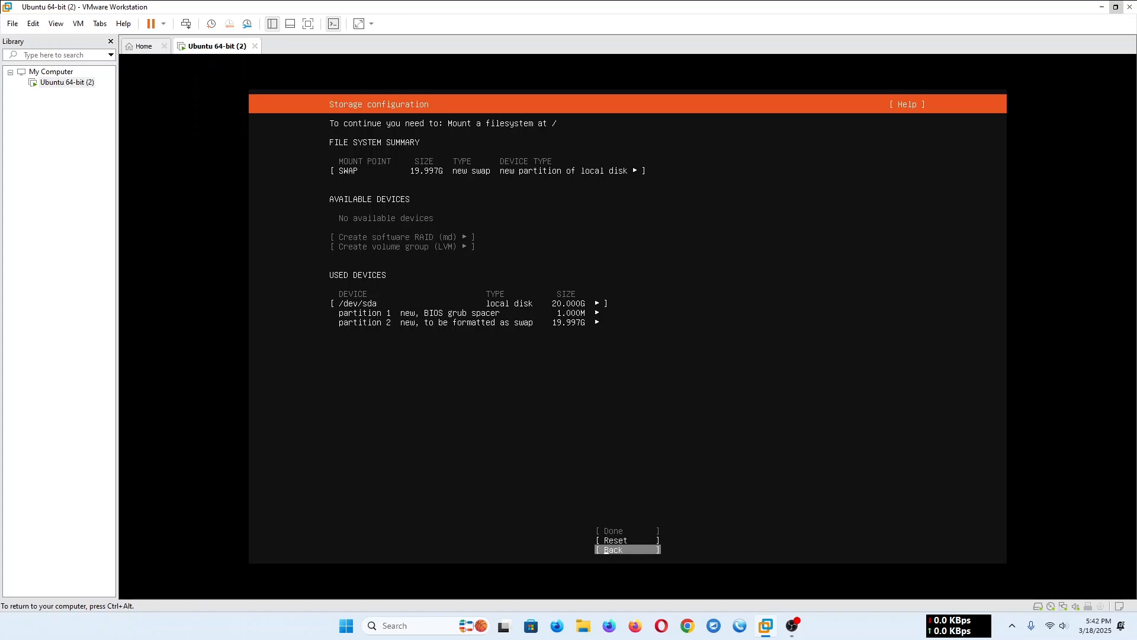
key("Return")
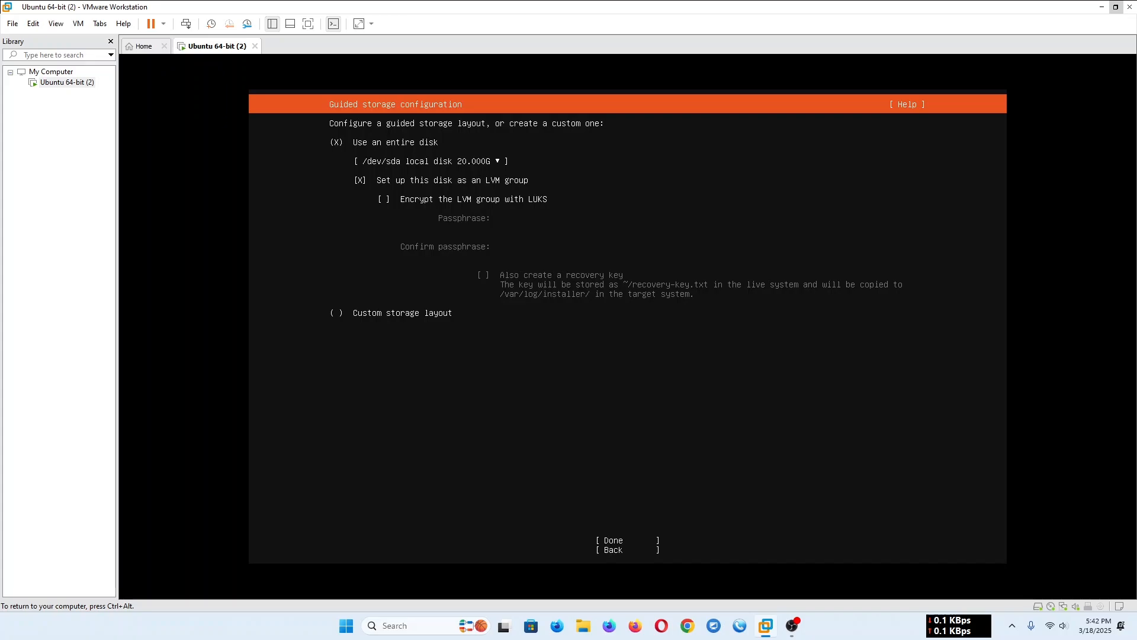
- Accept the guided layout that uses the entire /dev/sda disk as an LVM group without LUKS encryption
key("Down")
key("Down")
key("Down")
key("Down")
key("Down")
key("Down")
key("Up")
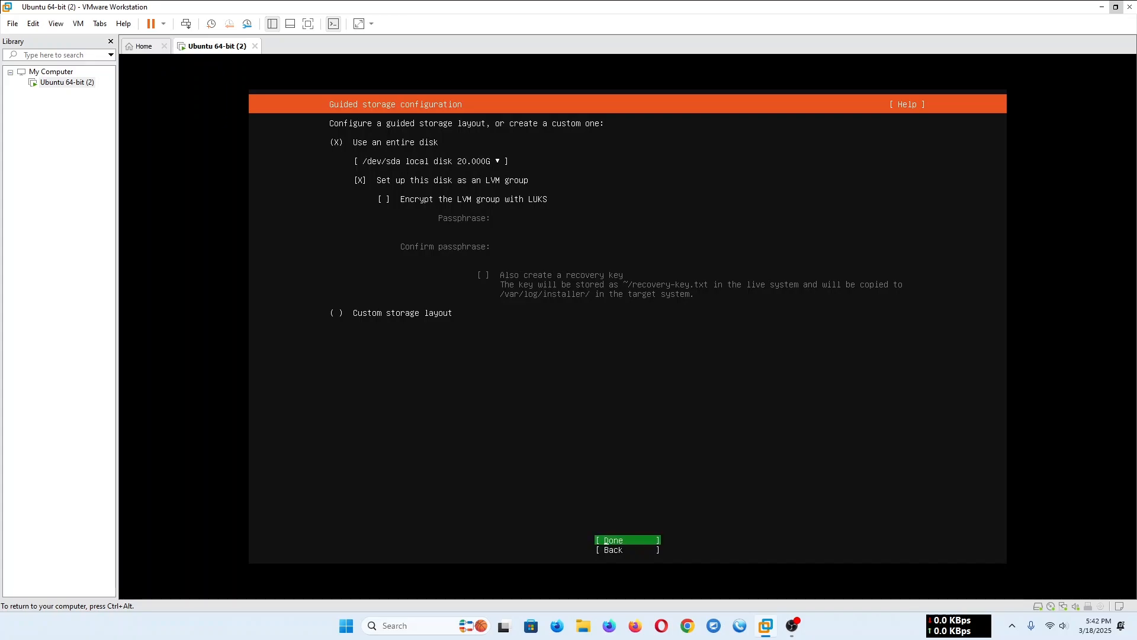
key("Return")
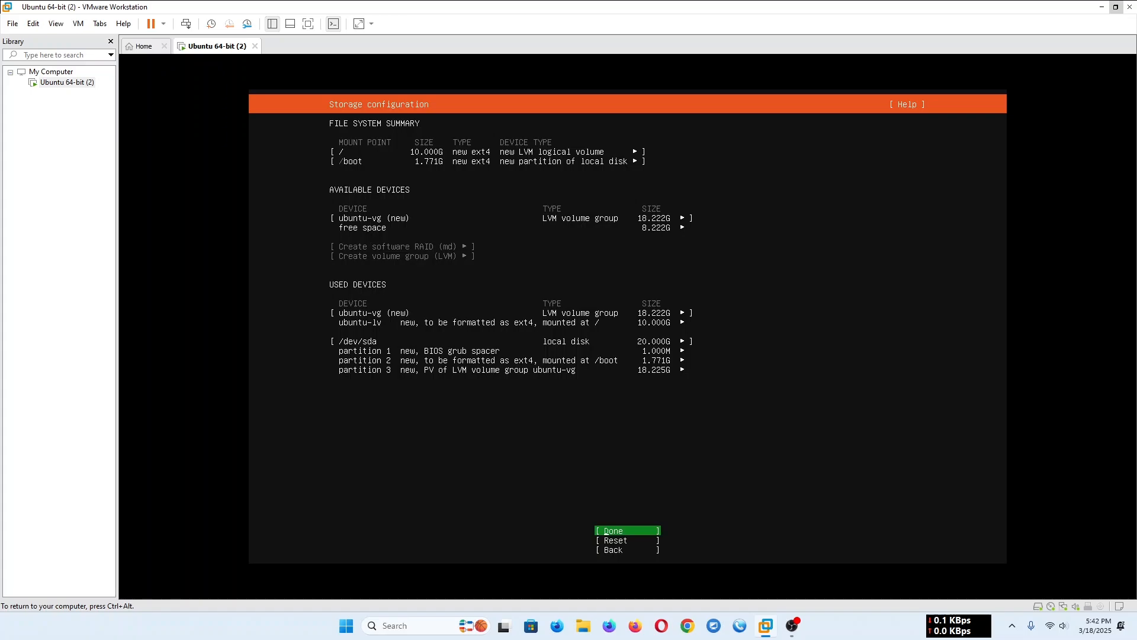
- Approve the storage summary and confirm the destructive action to begin the installation
key("Return")
key("Down")
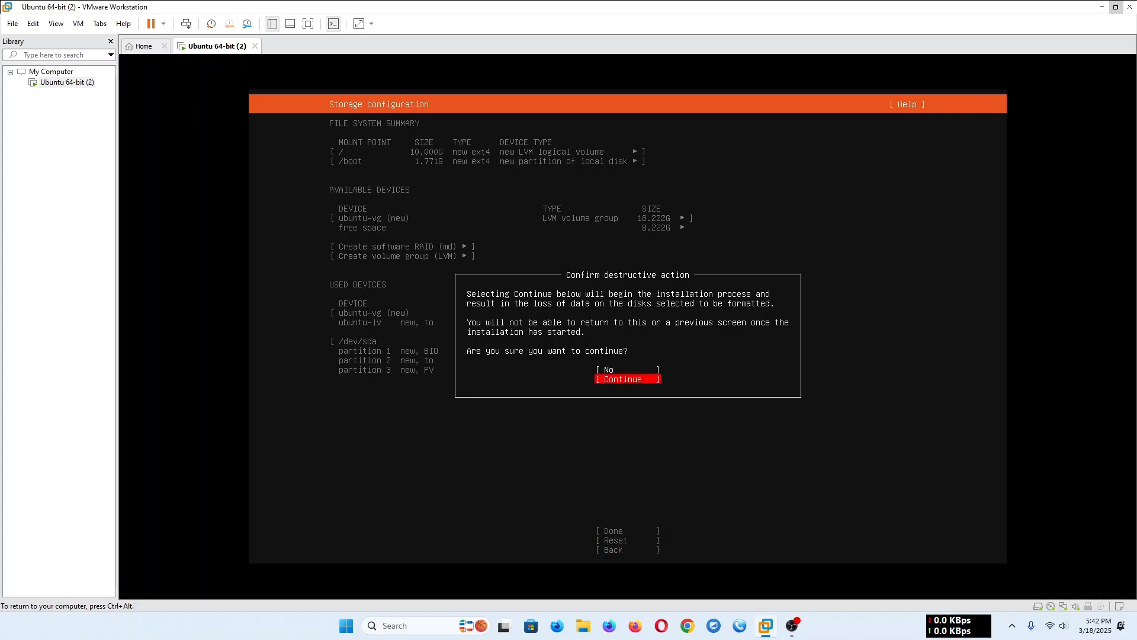
key("Return")
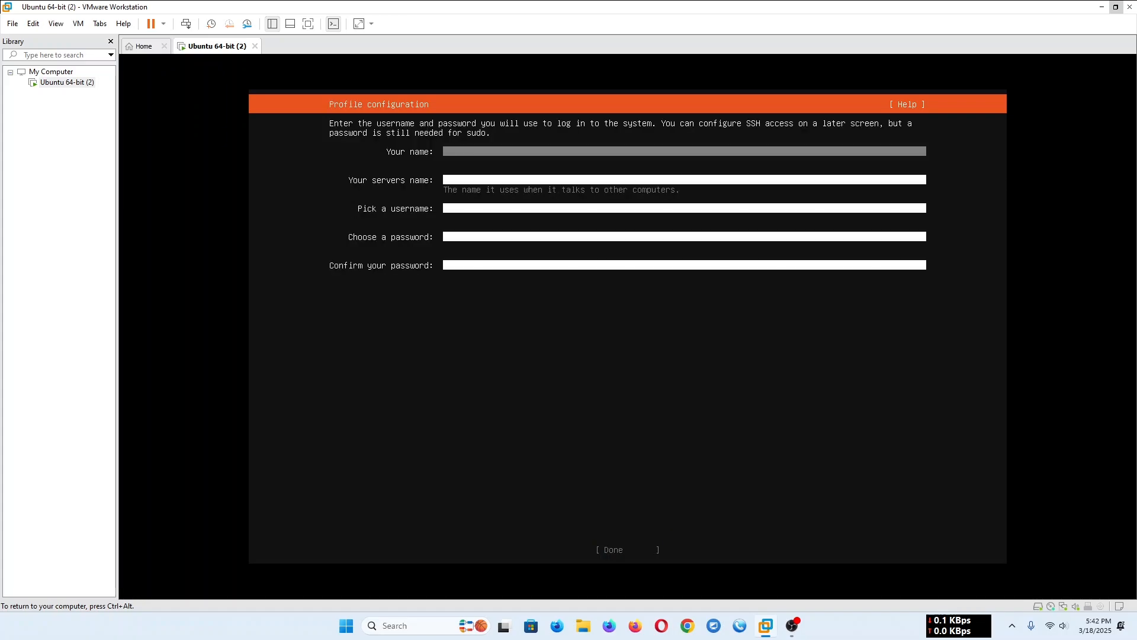
- Fill in the profile with the user's name, server name "server", a username and the account password entered twice, and submit it
type("rudra")
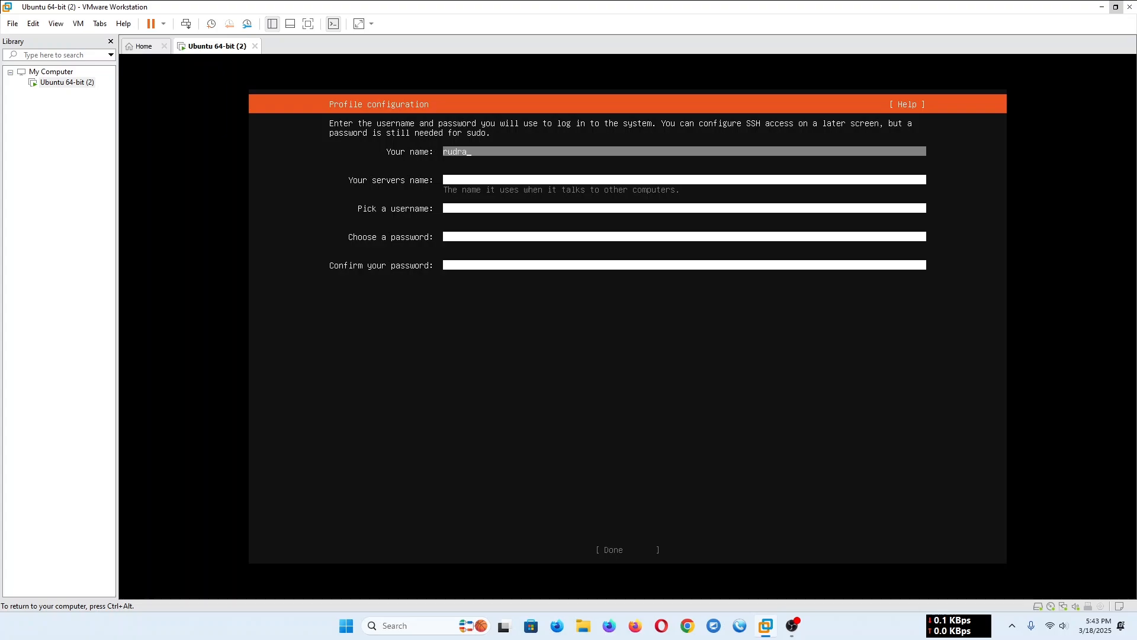
key("Tab")
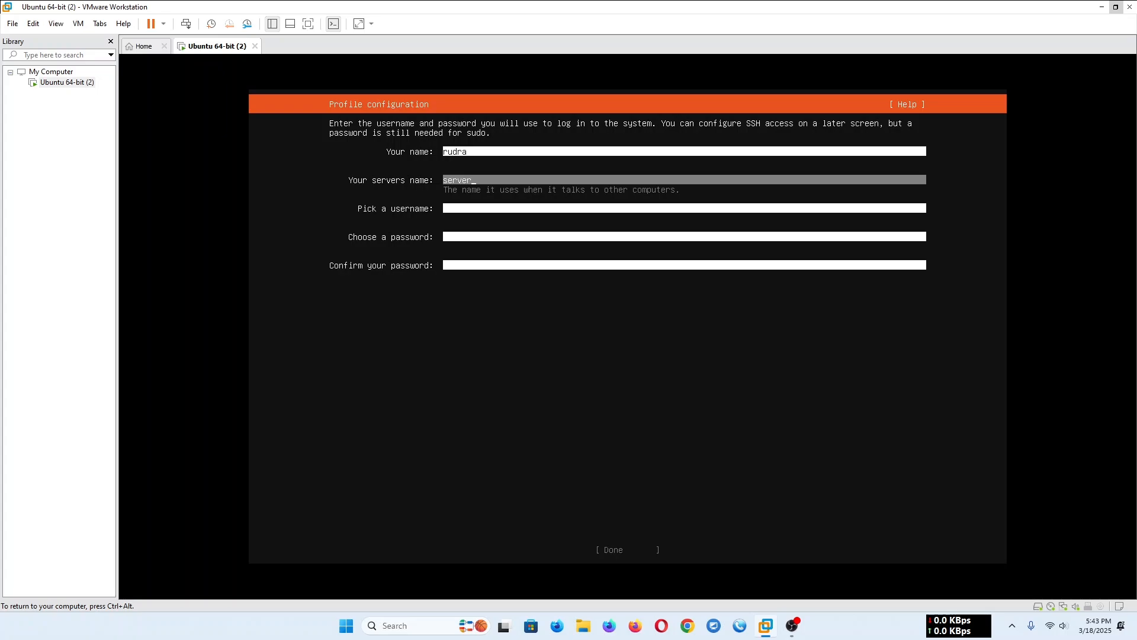
key("Tab")
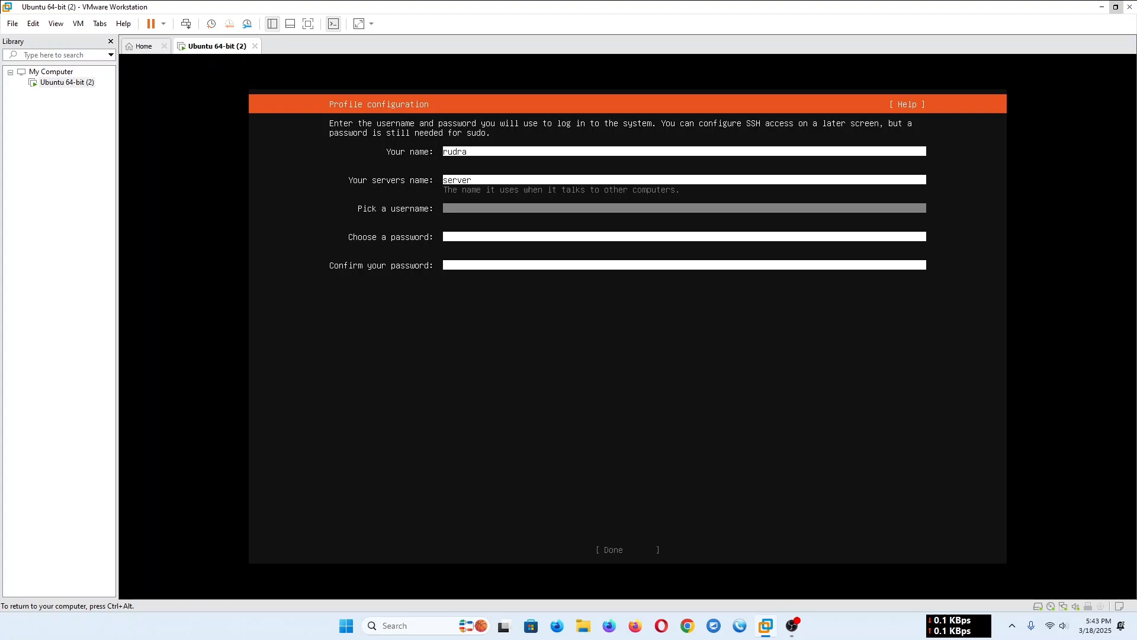
type("rudra")
key("Tab")
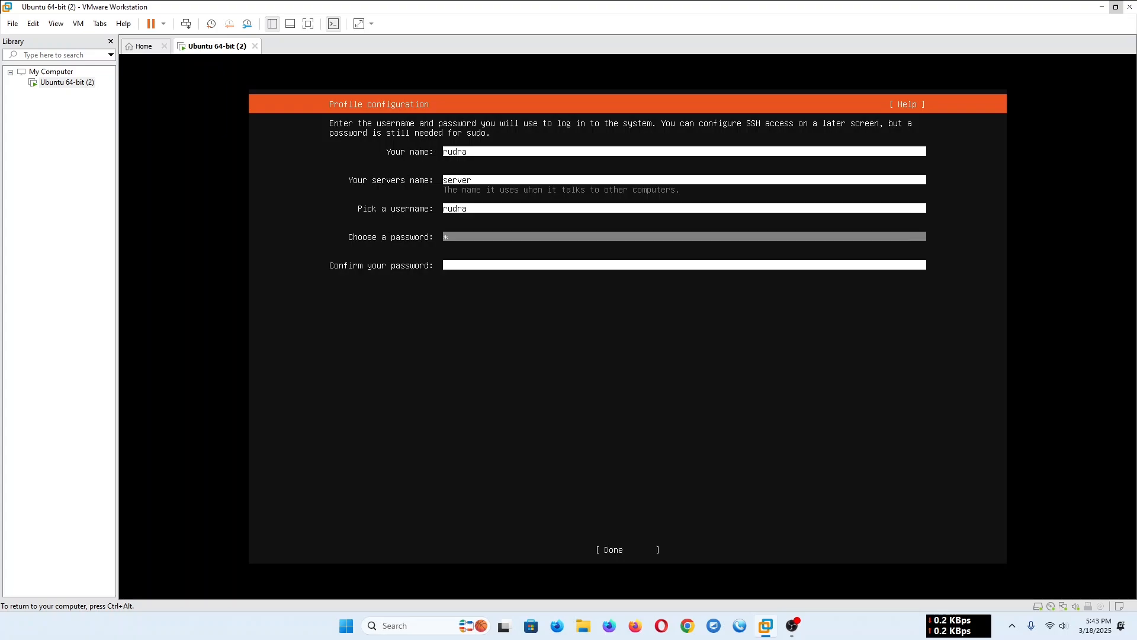
type("*****")
key("Tab")
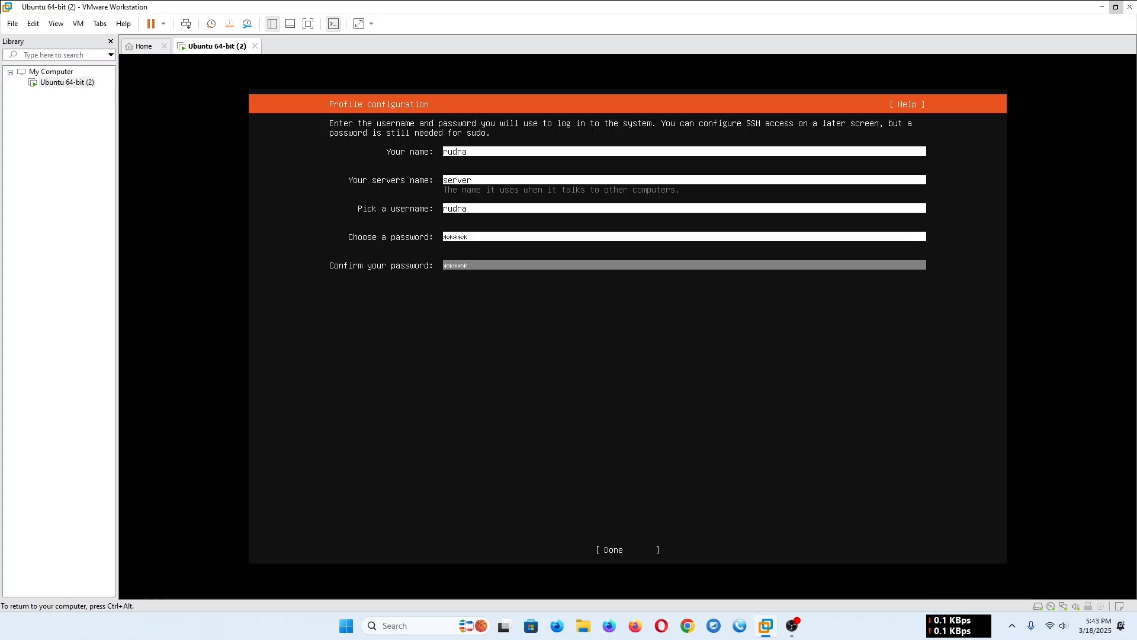
key("Tab")
key("Return")
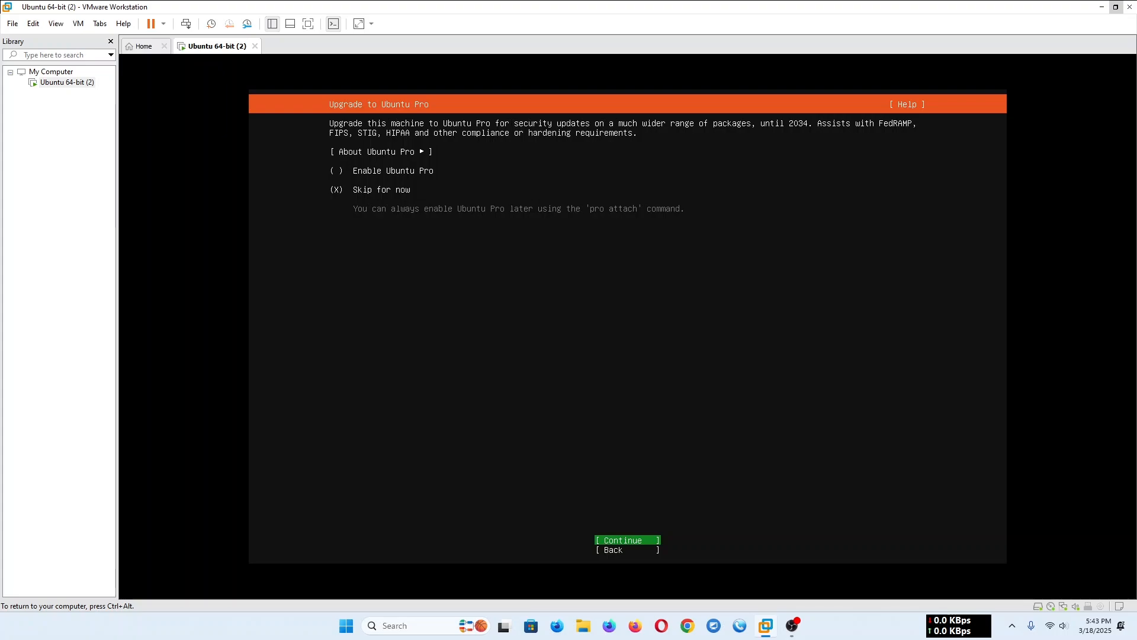
- Skip Ubuntu Pro for now and choose to install the OpenSSH server without importing an SSH key
key("Return")
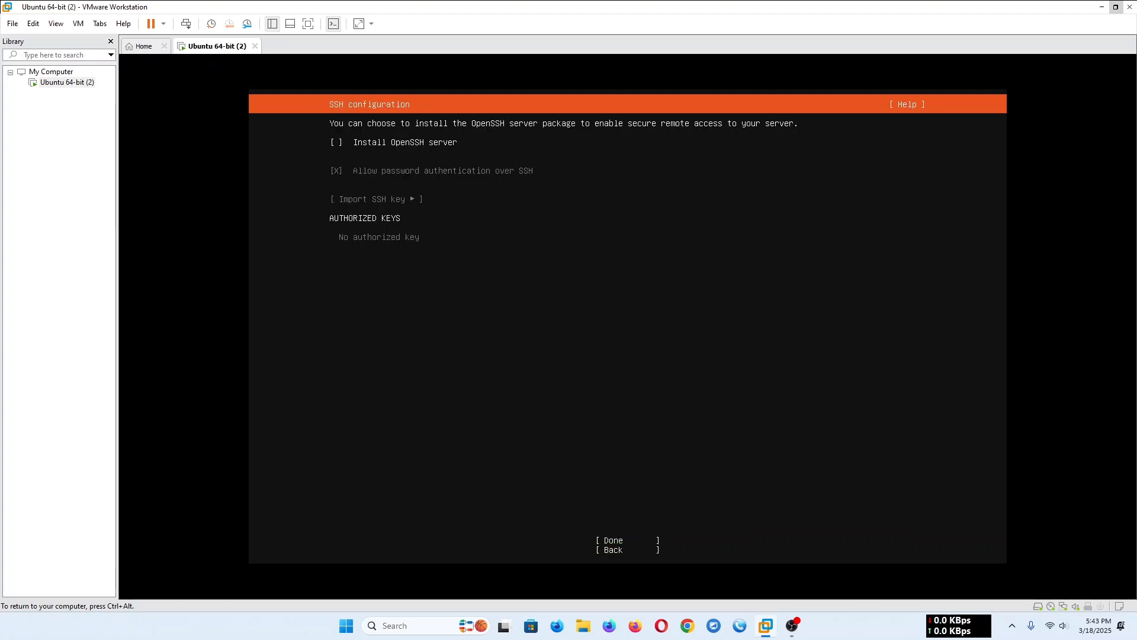
key("space")
key("Tab")
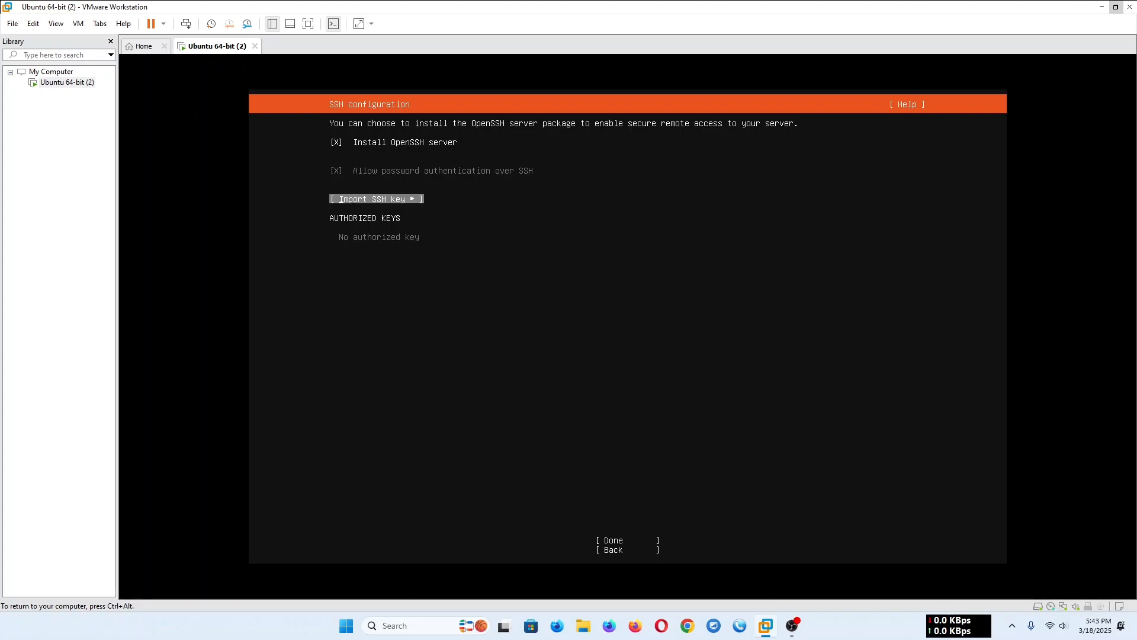
key("Tab")
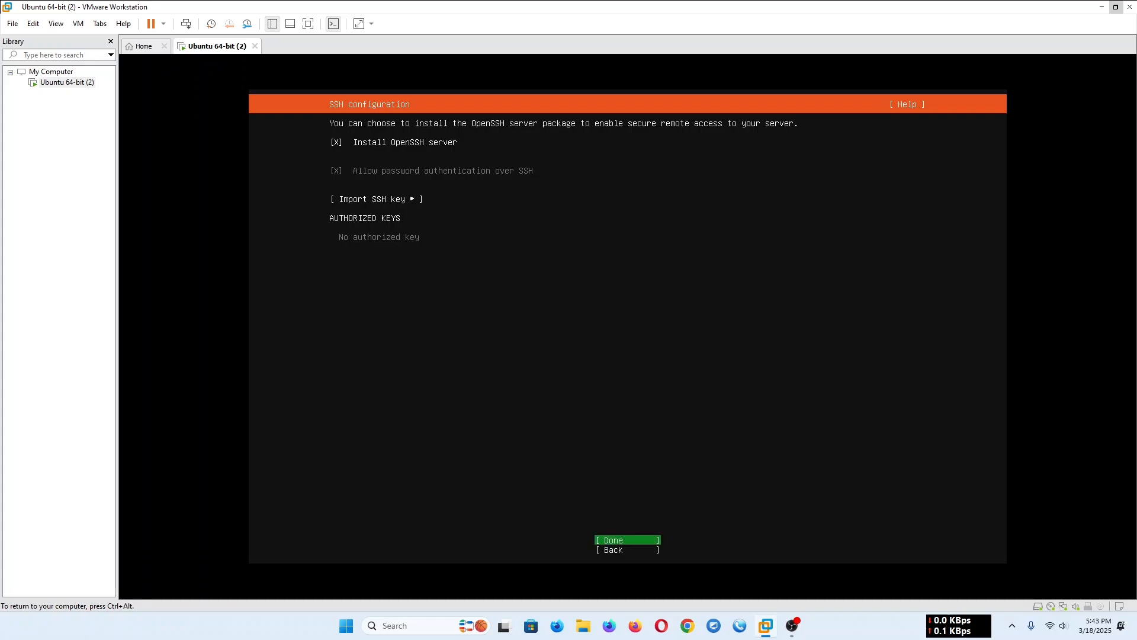
key("Return")
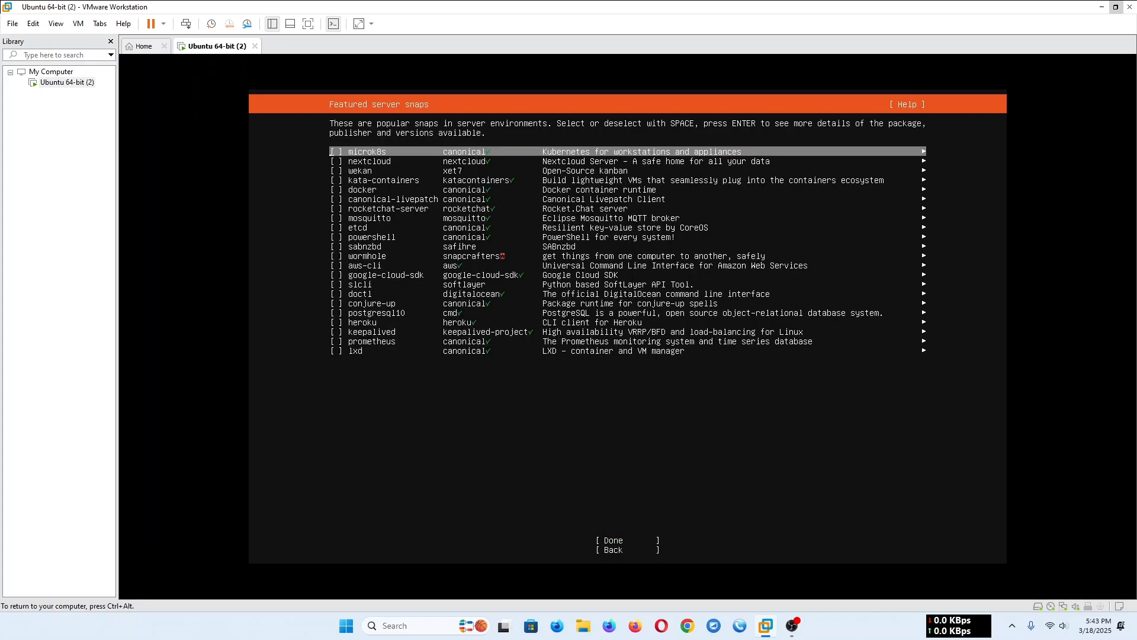
- Continue the installation without selecting any of the featured server snaps
key("Down")
key("Down")
key("Down")
key("Down")
key("Down")
key("Down")
key("Down")
key("Down")
key("Down")
key("Down")
key("Down")
key("Down")
key("Down")
key("Down")
key("Down")
key("Down")
key("Down")
key("Down")
key("Down")
key("Down")
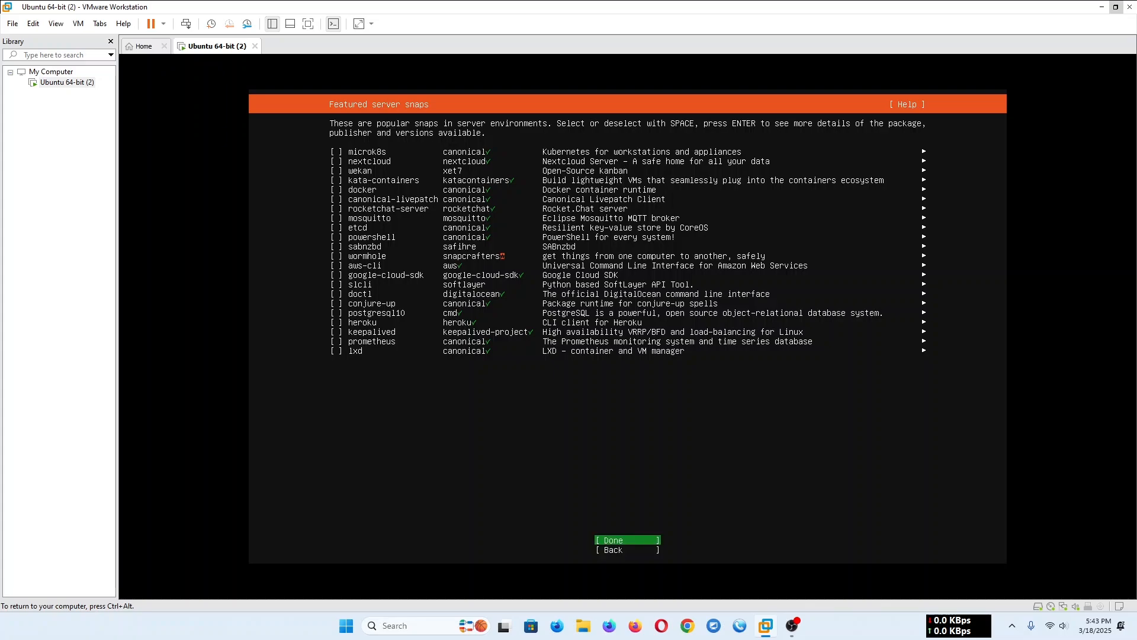
key("Return")
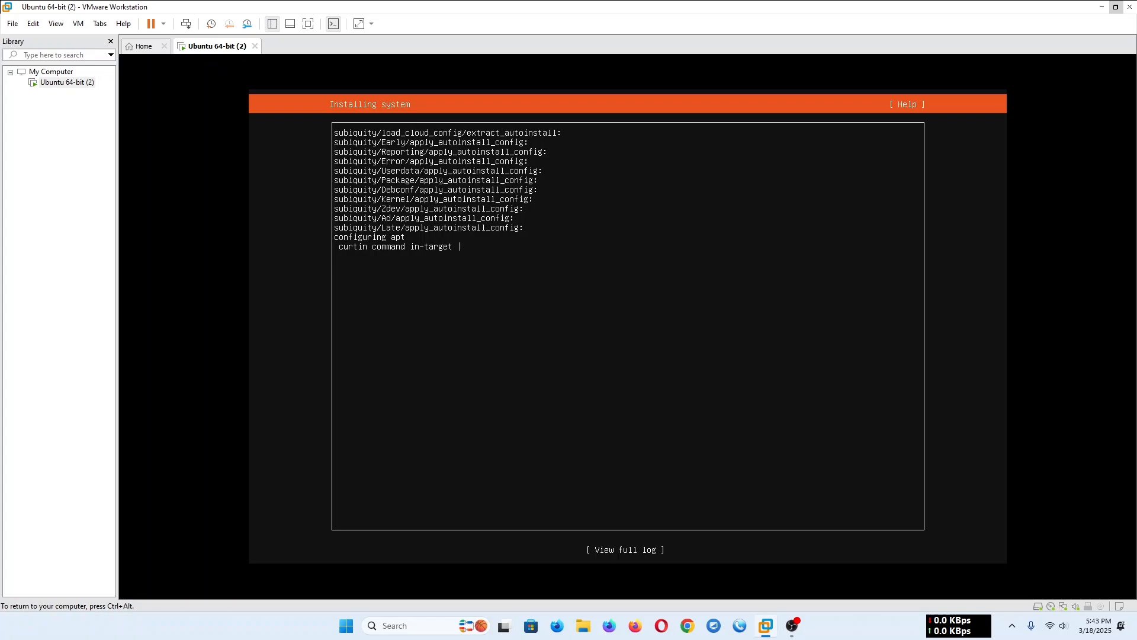
key("ctrl+alt")
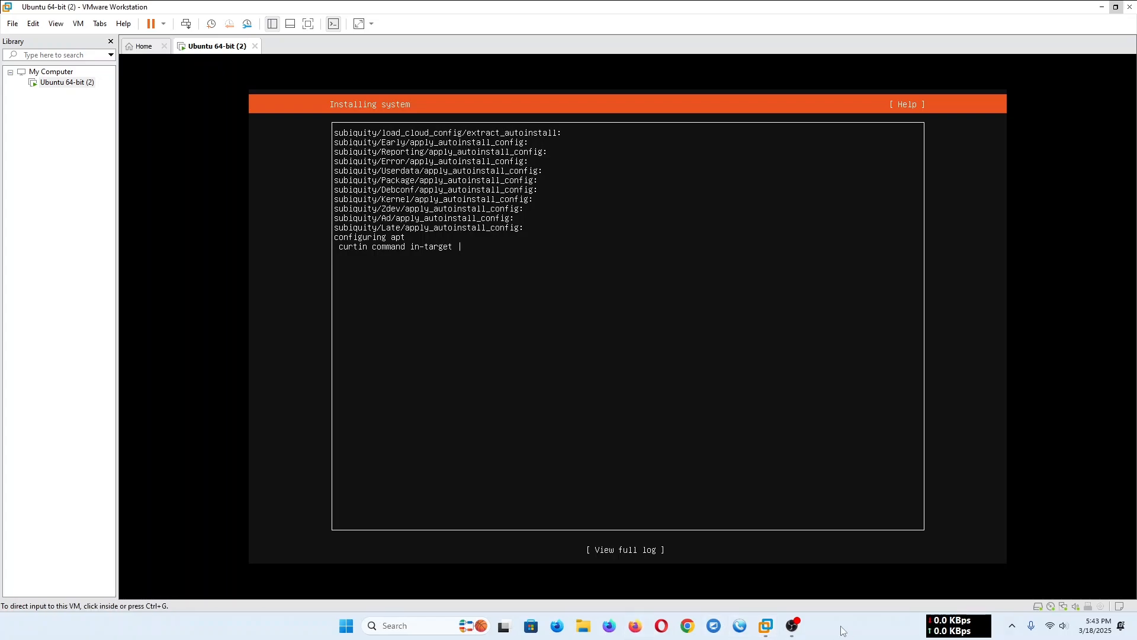
left_click(792, 626)
left_click(822, 77)
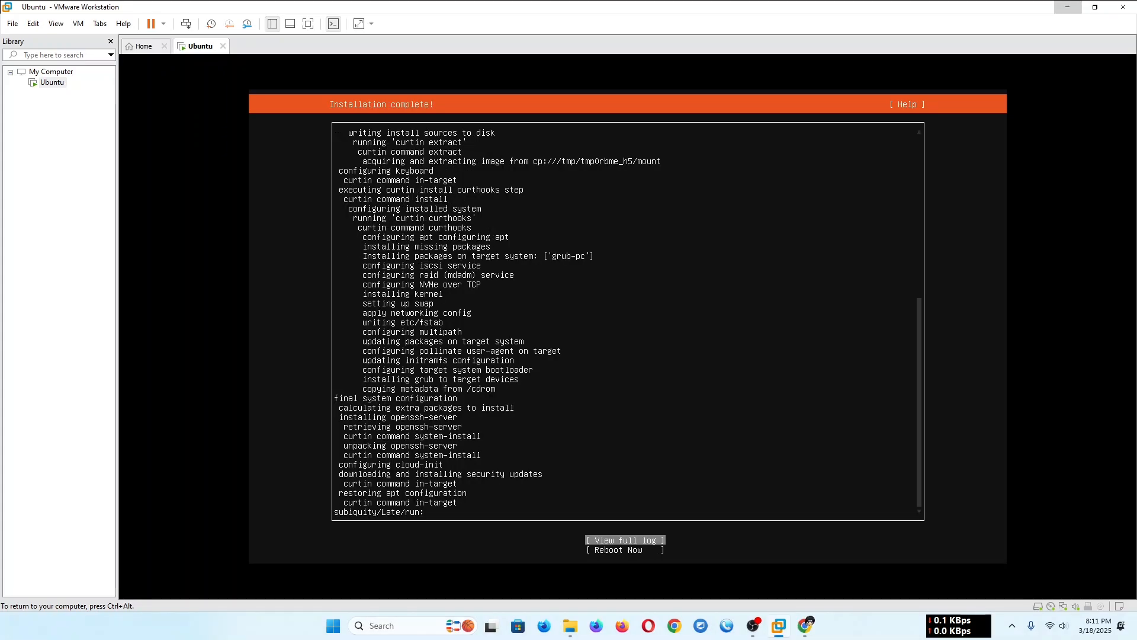
- Reboot the machine from the completed installer and release input control back to the host
key("Down")
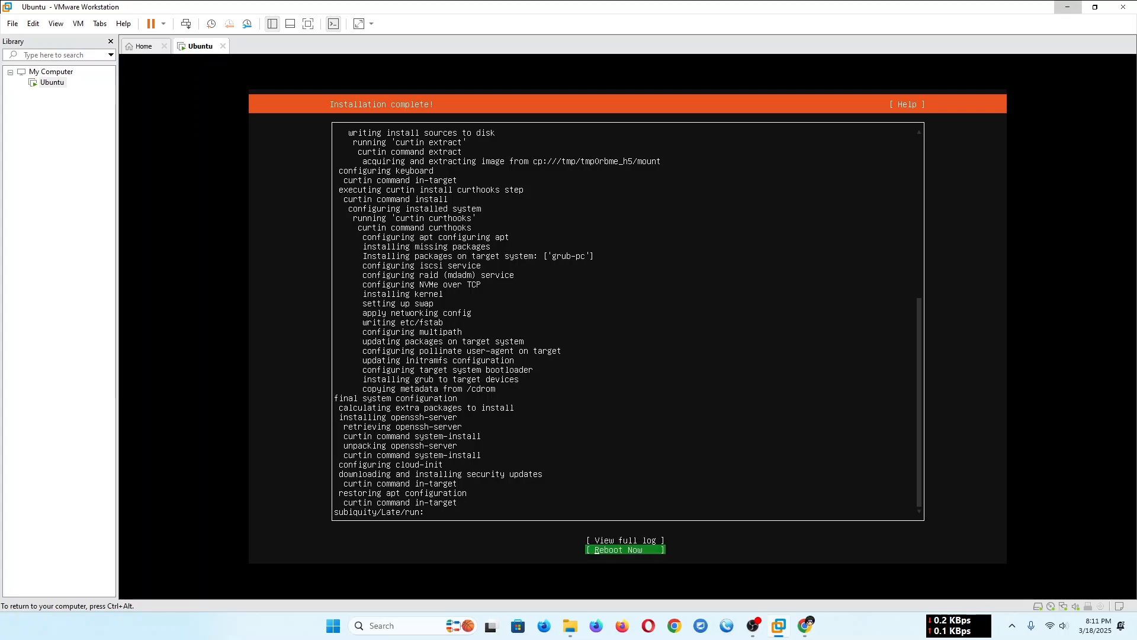
key("Return")
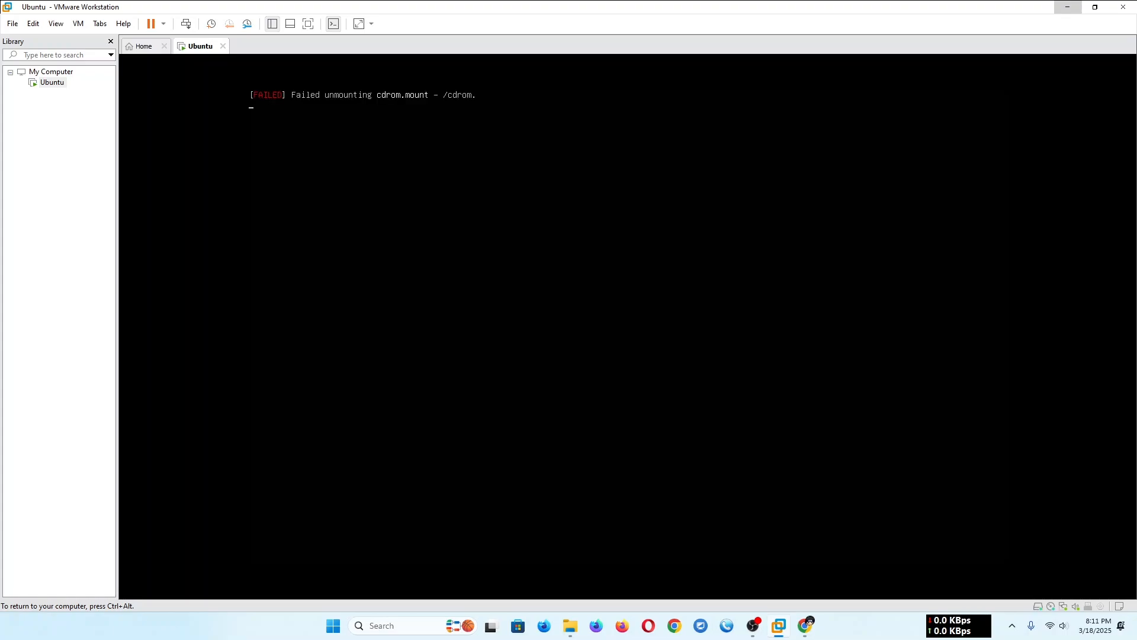
key("ctrl+alt")
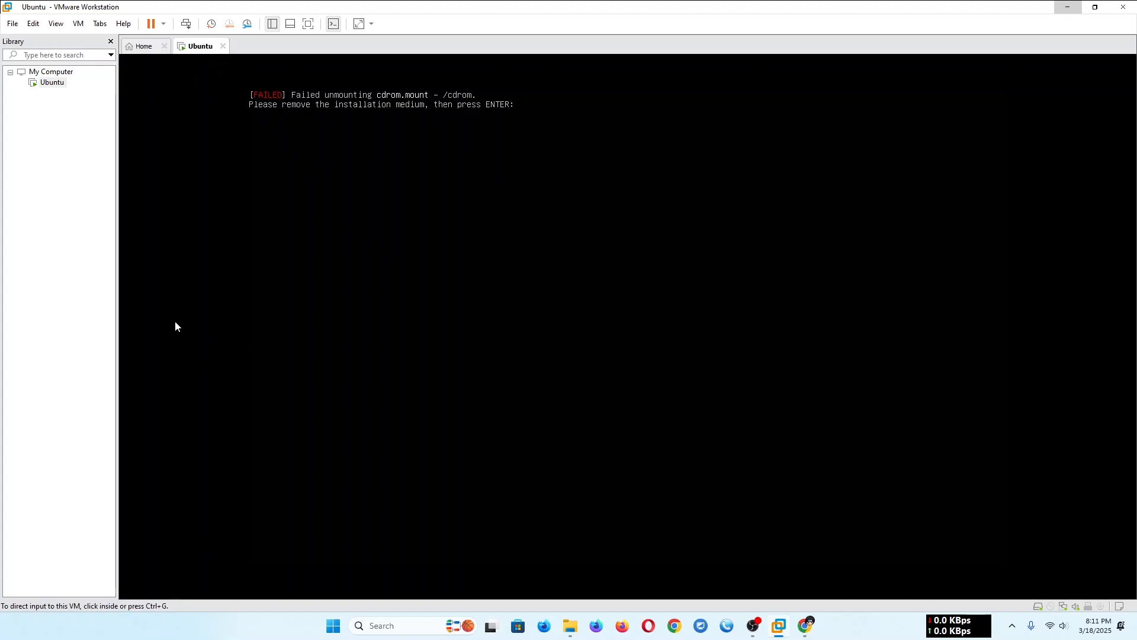
right_click(51, 81)
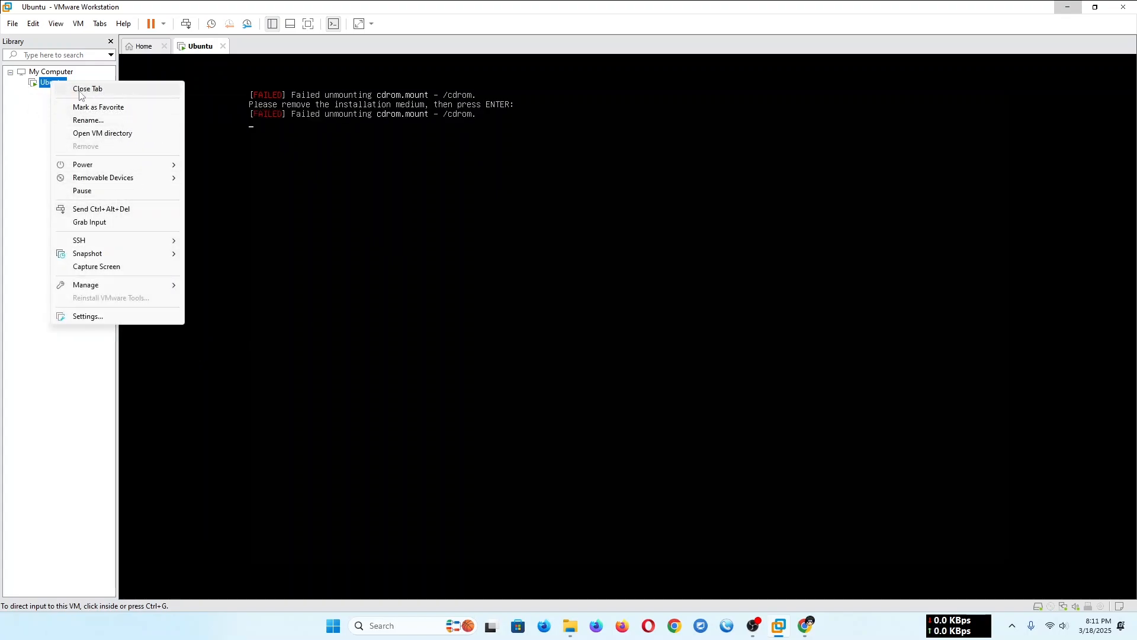
left_click(25, 93)
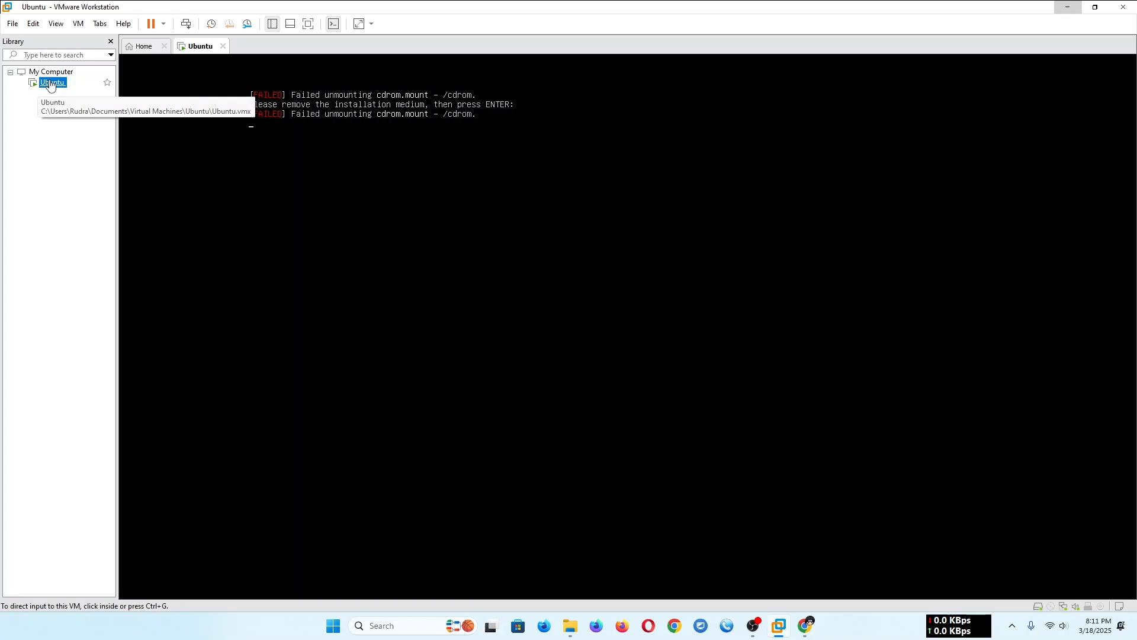
left_click(142, 48)
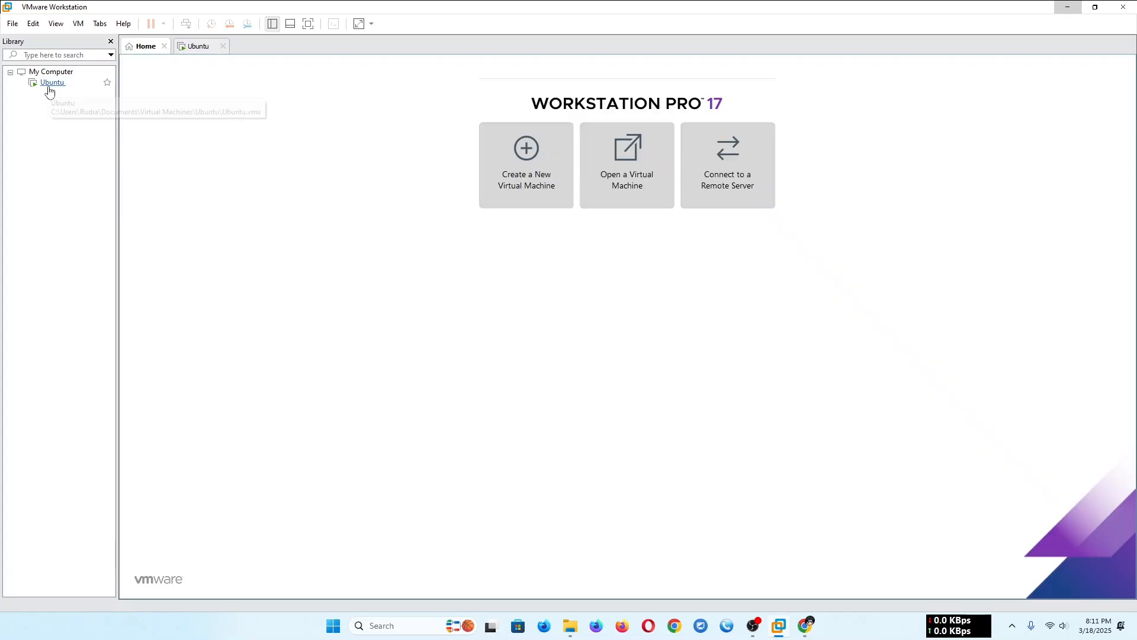
left_click(50, 89)
left_click(156, 48)
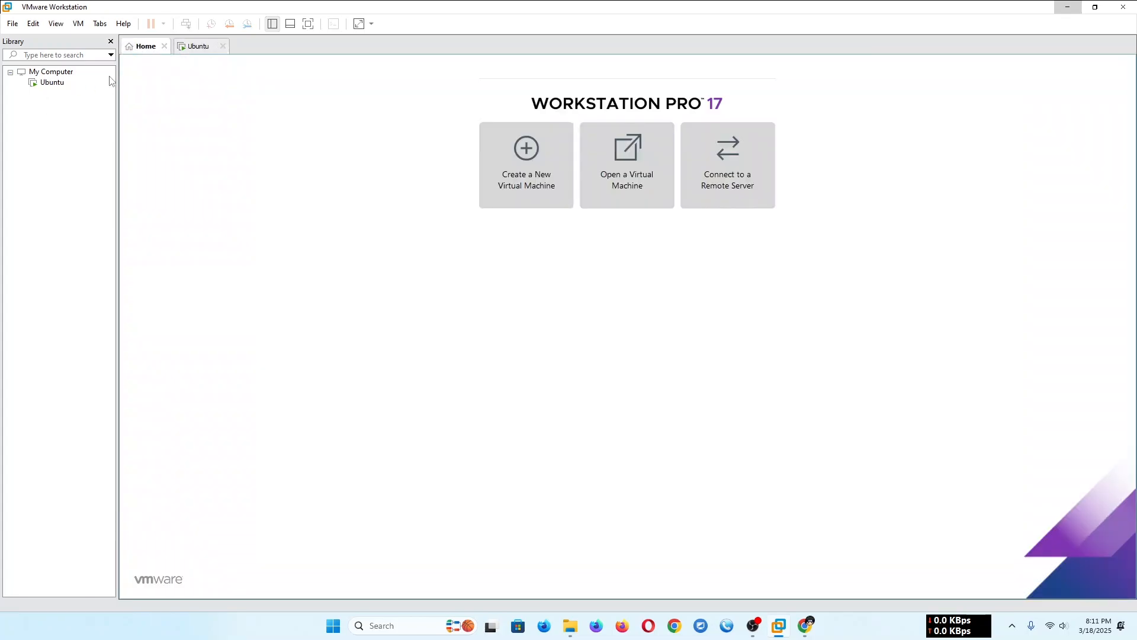
- Open the Ubuntu virtual machine's CD/DVD (SATA) settings and look through the Server ISO folder without choosing another image
right_click(47, 84)
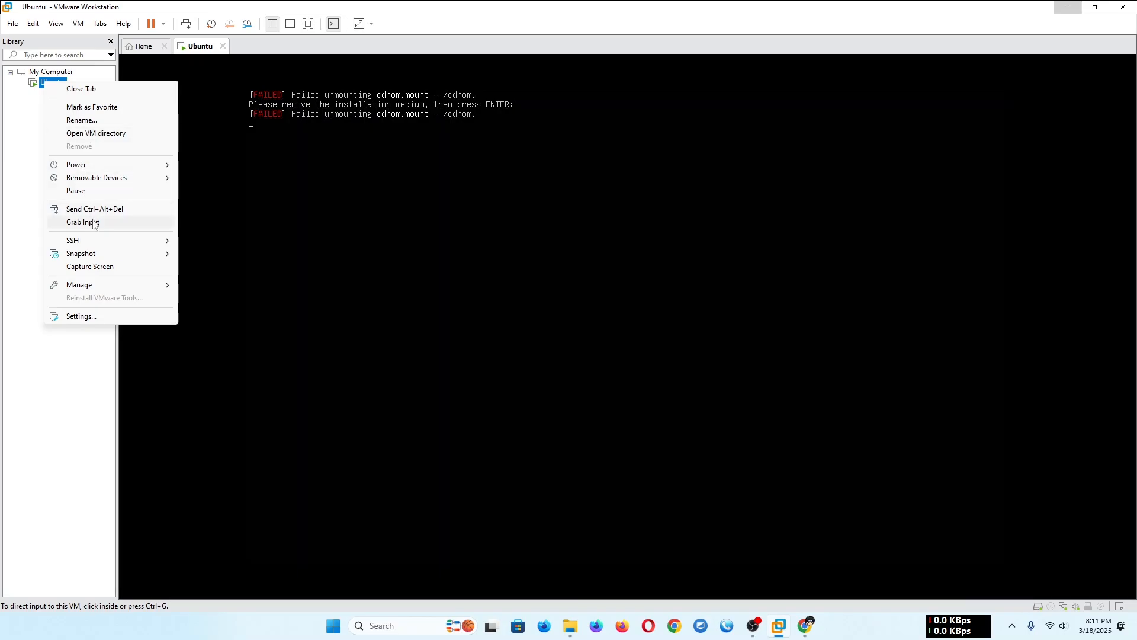
left_click(108, 318)
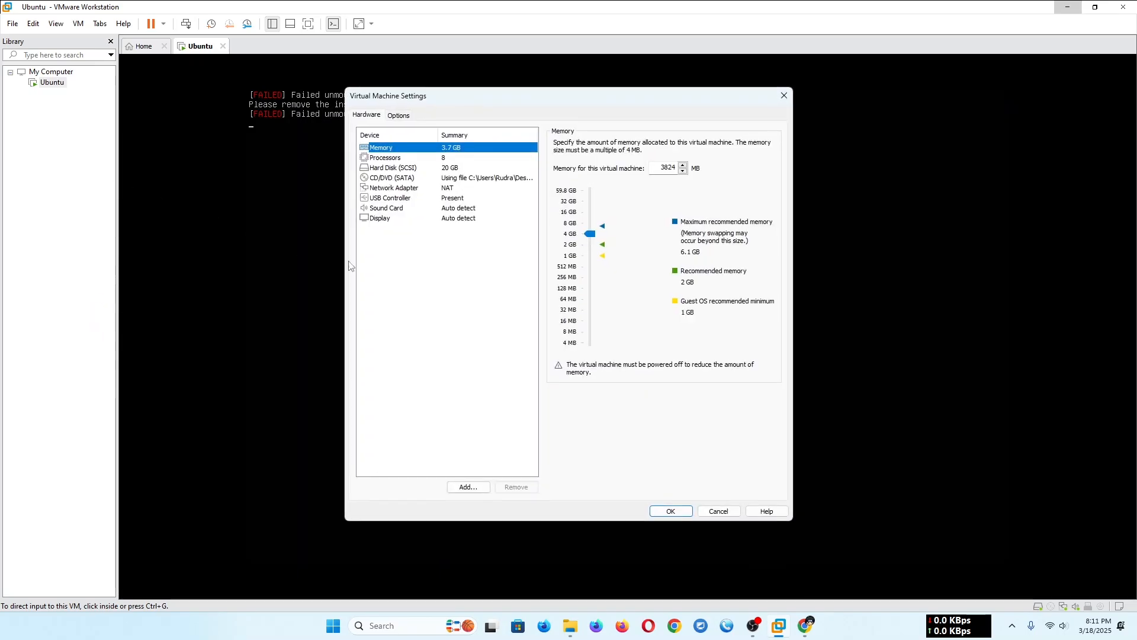
left_click(485, 178)
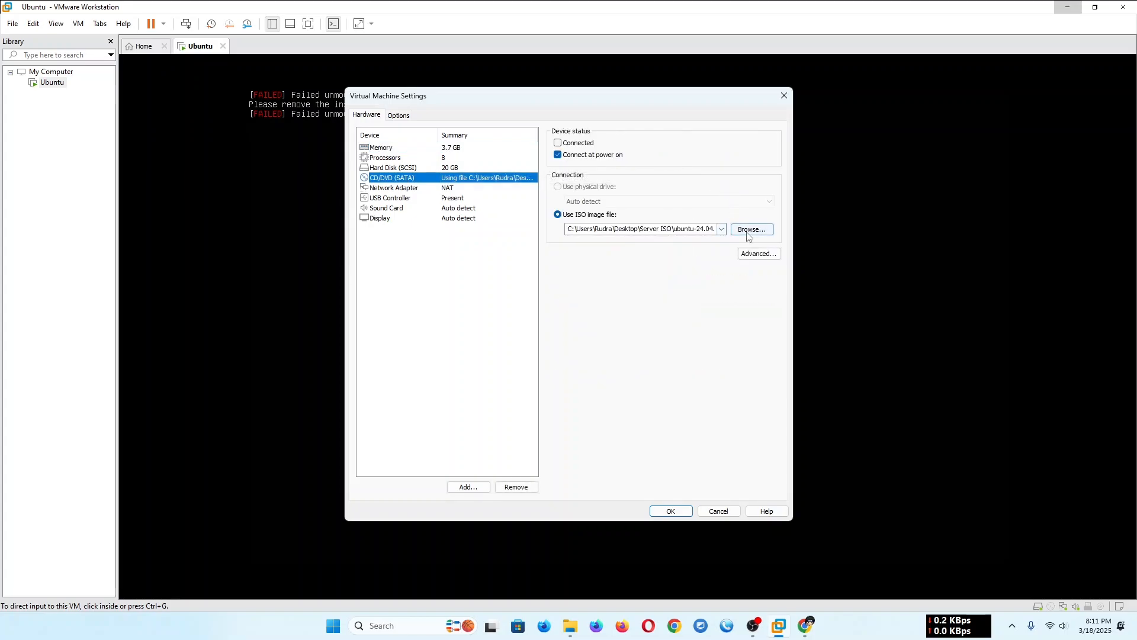
left_click(748, 230)
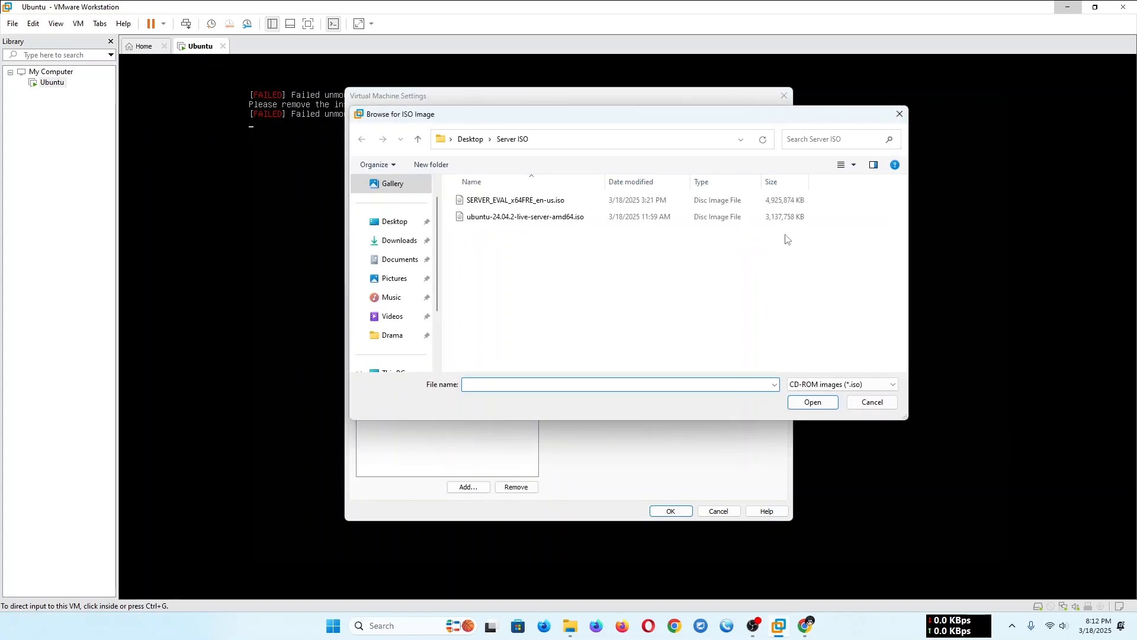
left_click(872, 402)
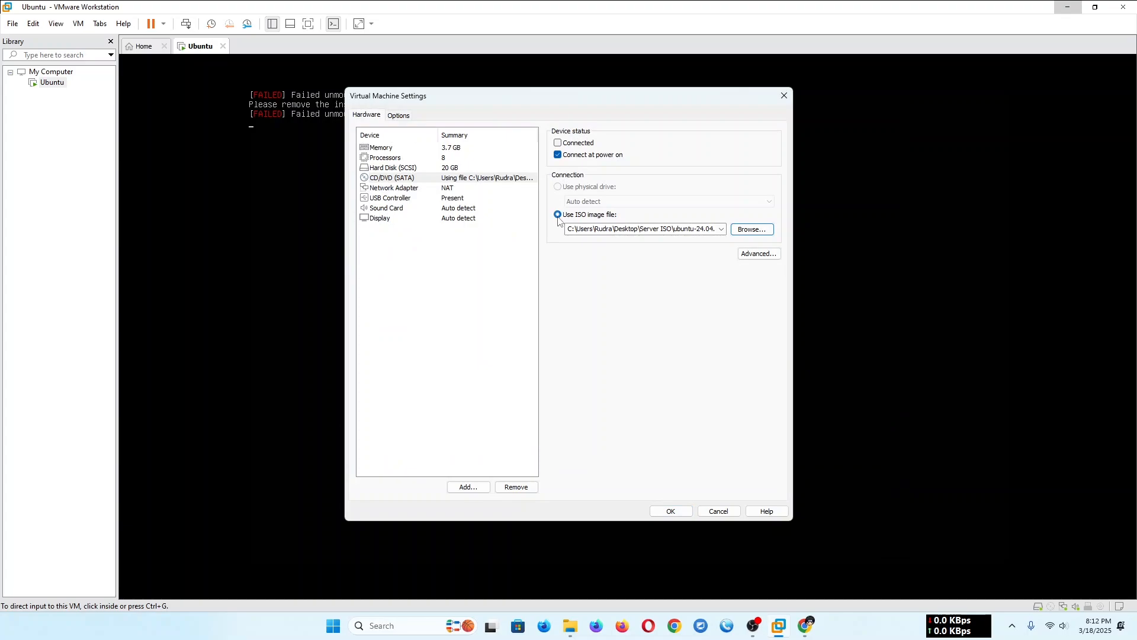
- Clear the ISO image path of the CD/DVD drive and try to save the settings with it empty
right_click(693, 229)
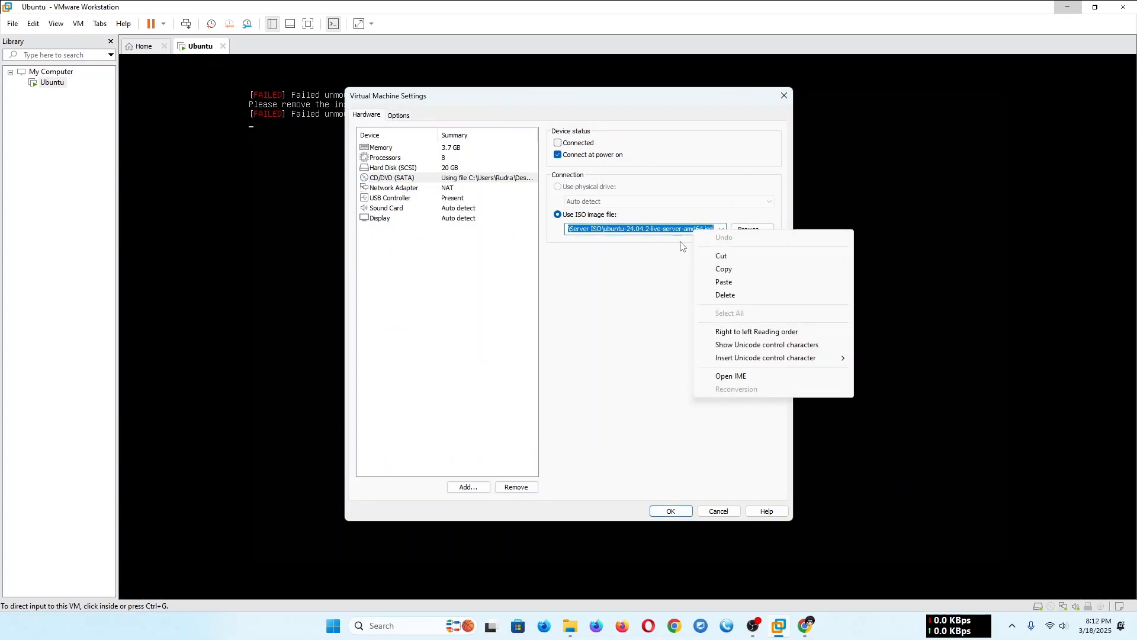
left_click(724, 295)
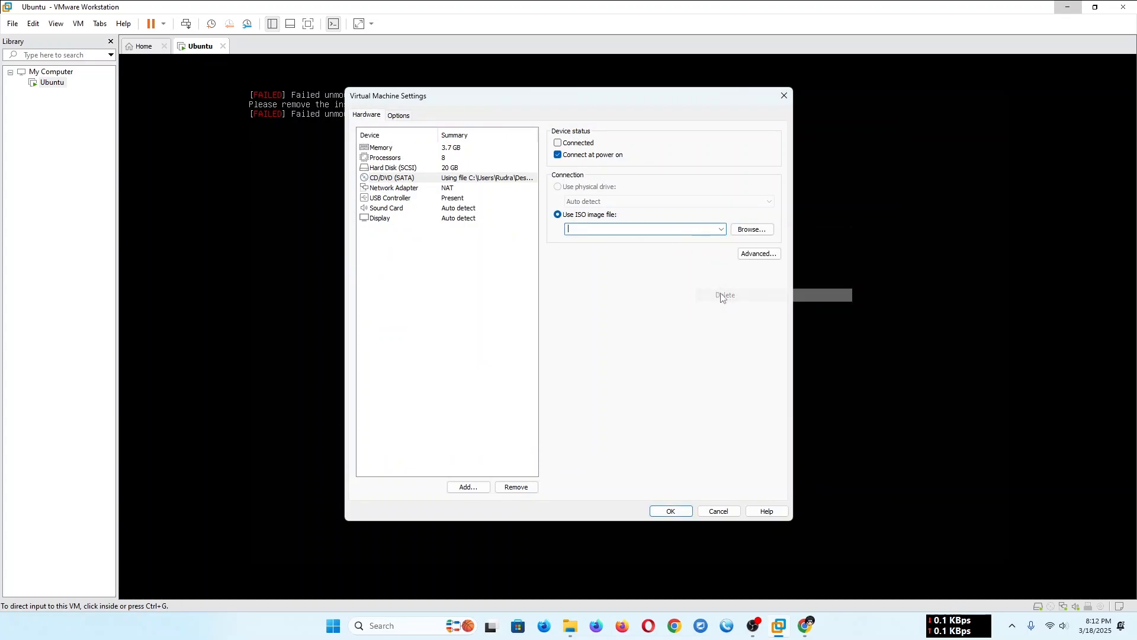
left_click(673, 512)
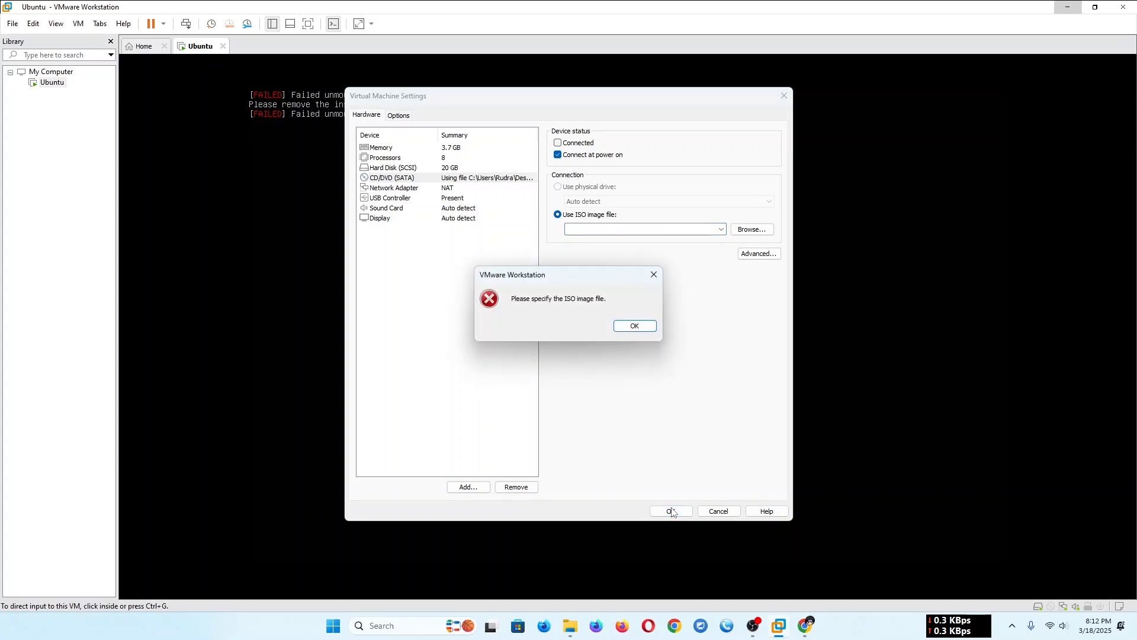
left_click(635, 326)
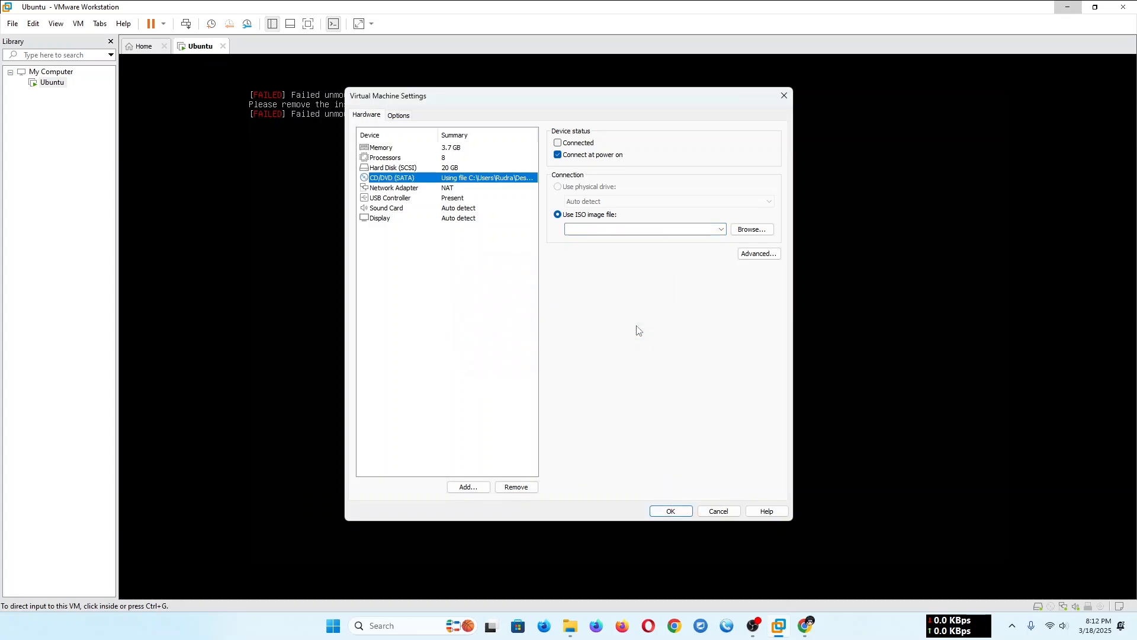
left_click(686, 511)
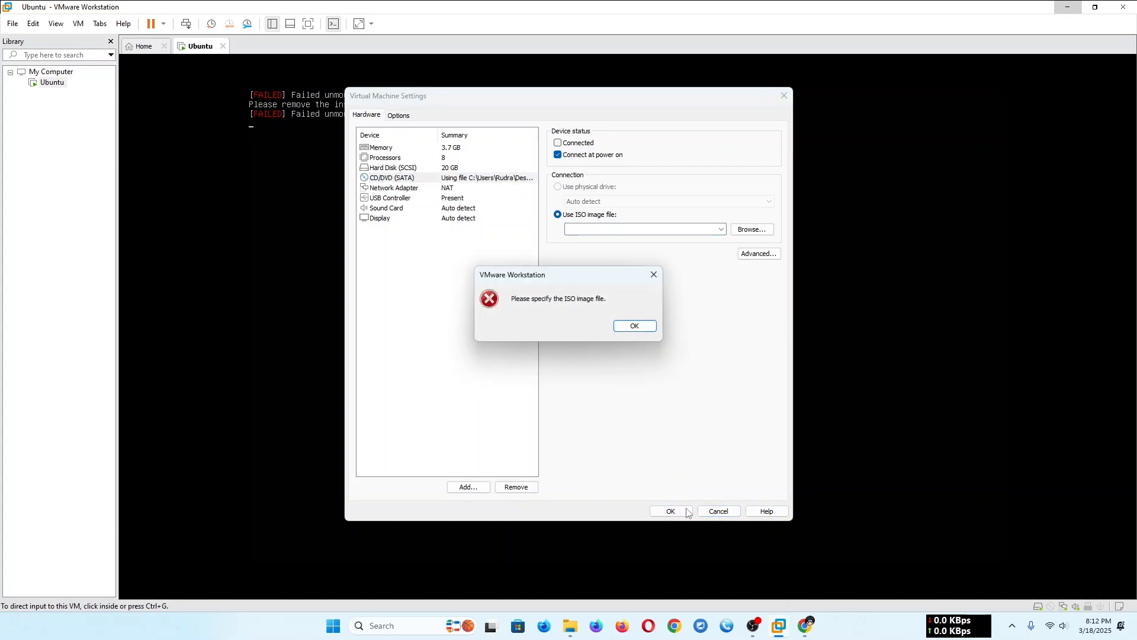
left_click(635, 325)
- Set the CD/DVD drive's ISO image to ubuntu-24.04.2-live-server-amd64.iso in the Downloads folder and save, keeping that path anyway
left_click(721, 229)
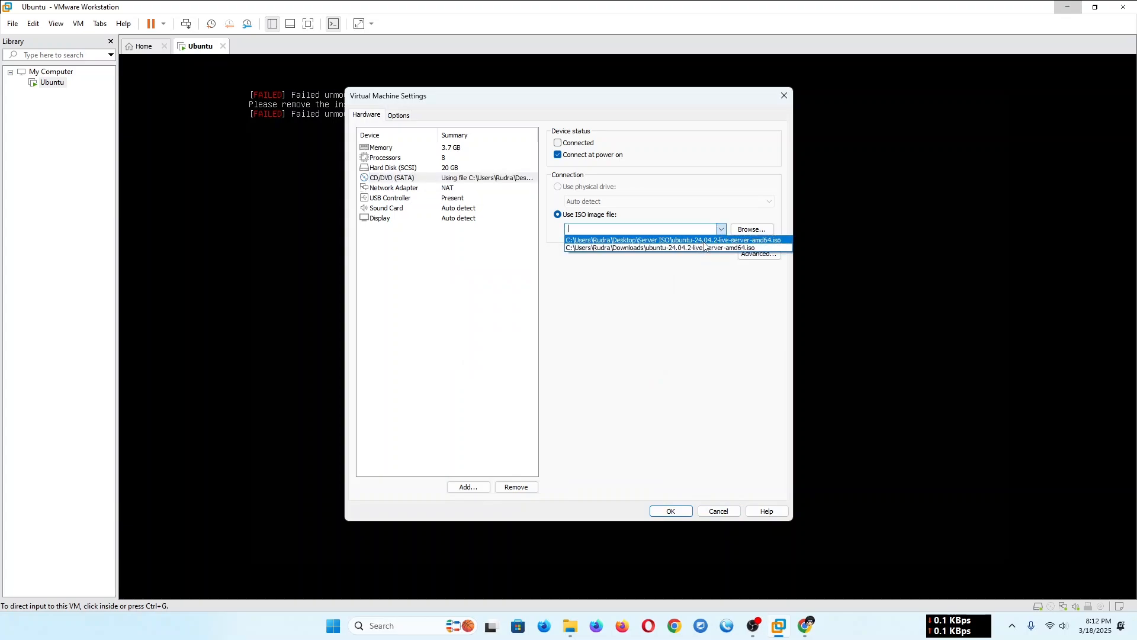
left_click(707, 248)
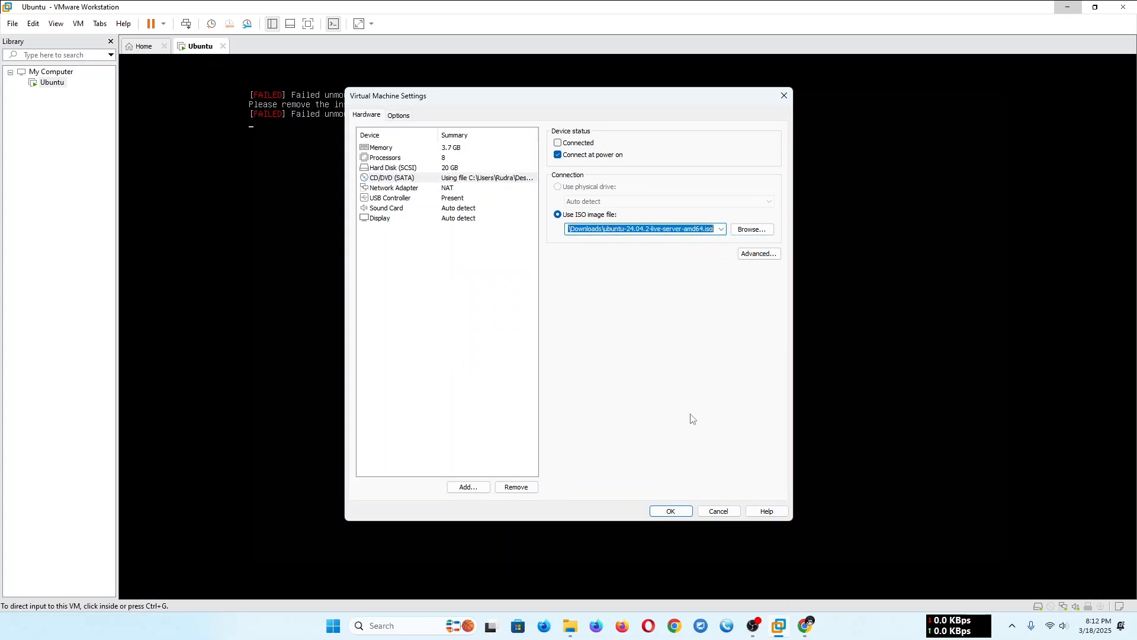
left_click(670, 511)
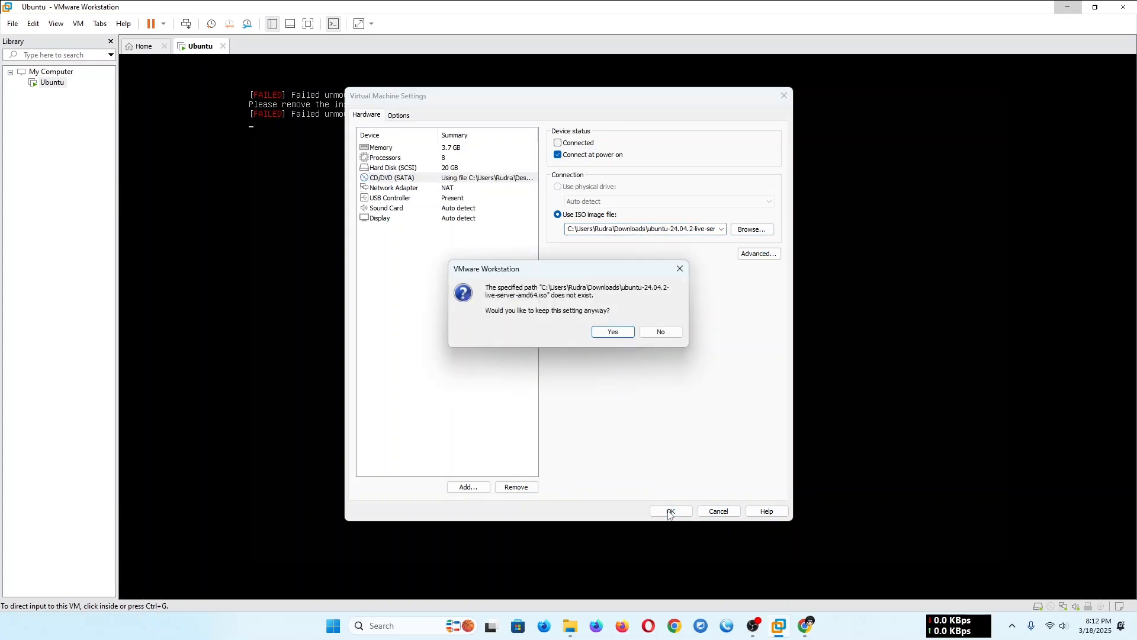
left_click(615, 332)
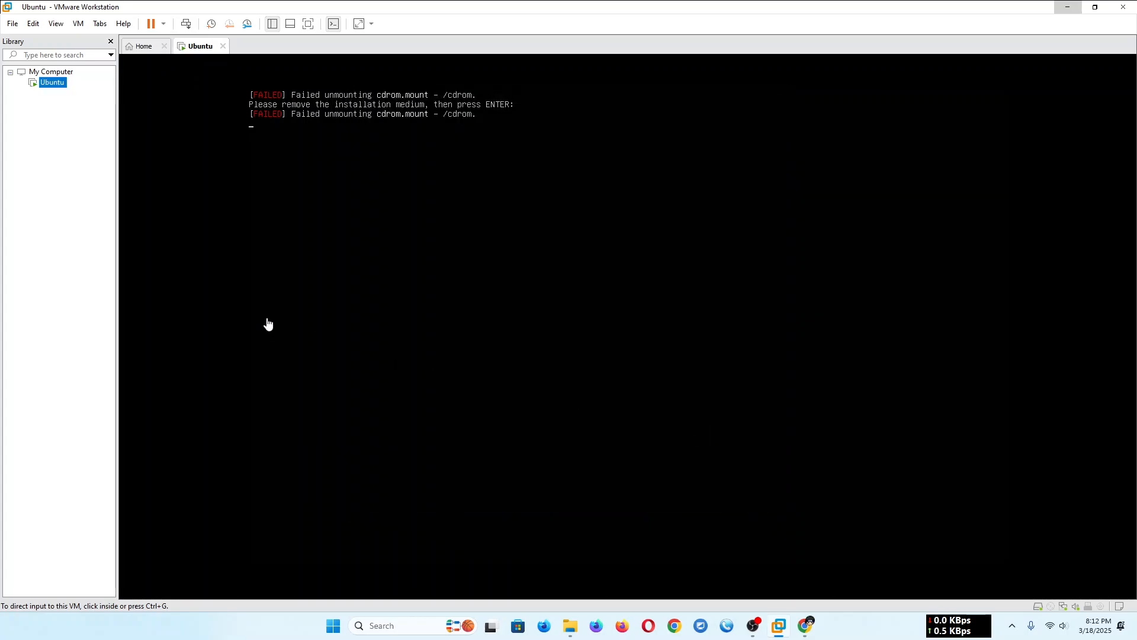
- Restart the Ubuntu guest from the host and confirm the restart
left_click(163, 25)
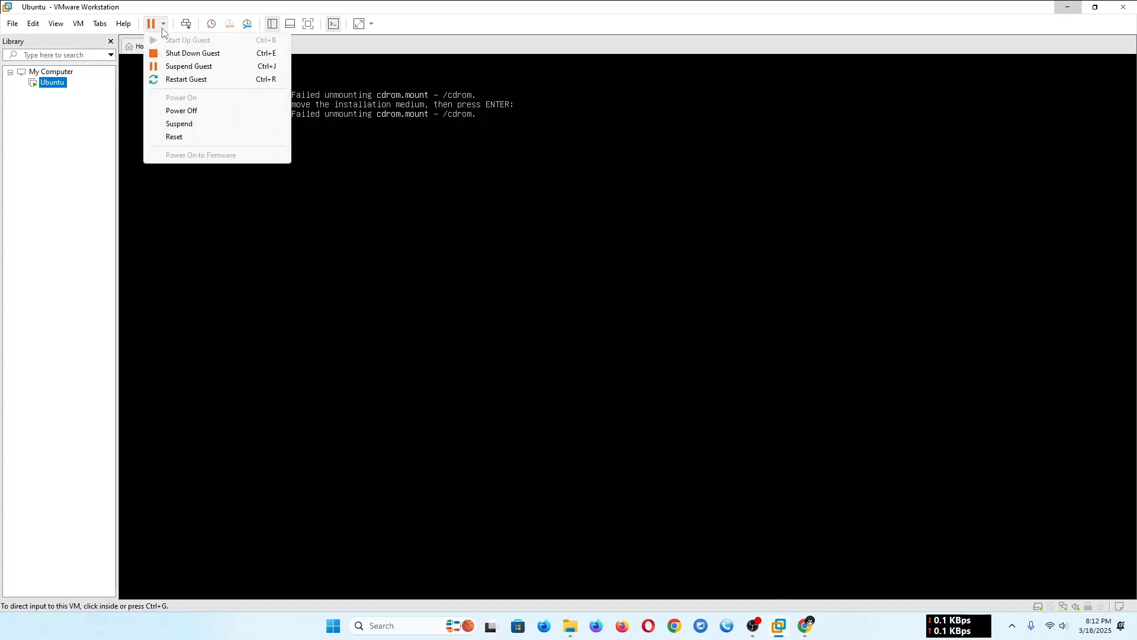
left_click(188, 81)
left_click(580, 333)
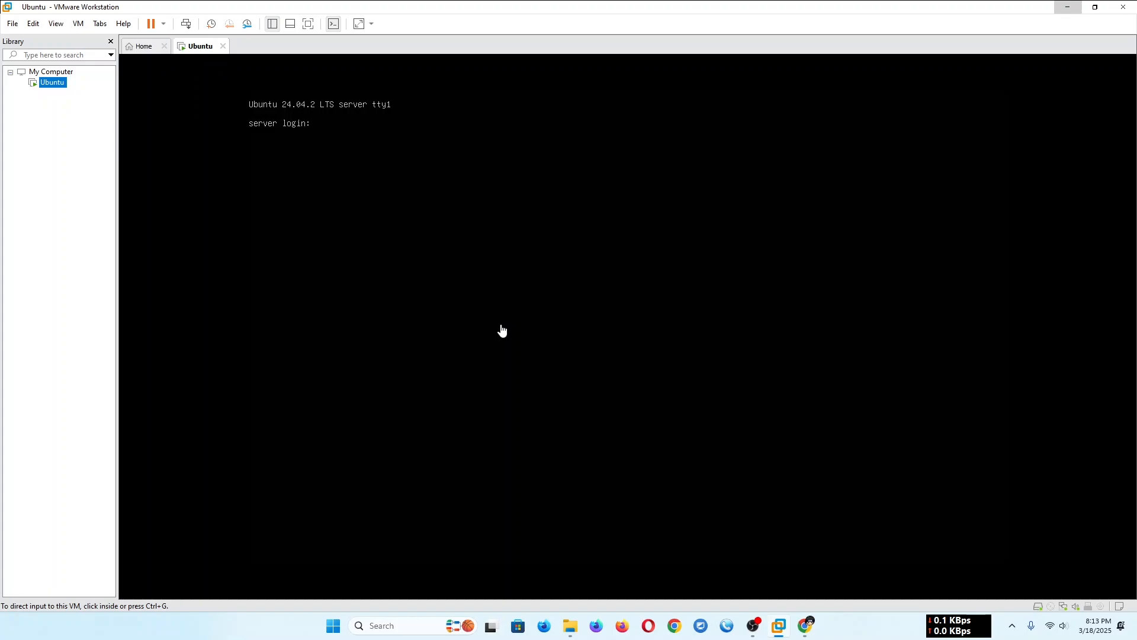
- Log in at the server's console with the account's username and password
left_click(503, 331)
type("rudra")
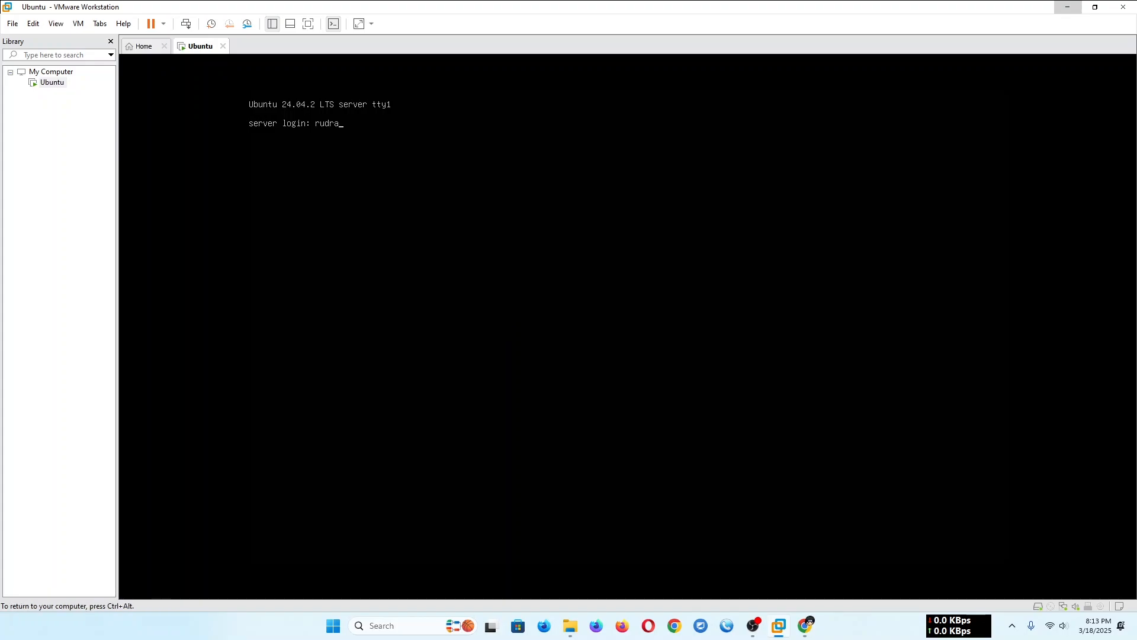
key("Return")
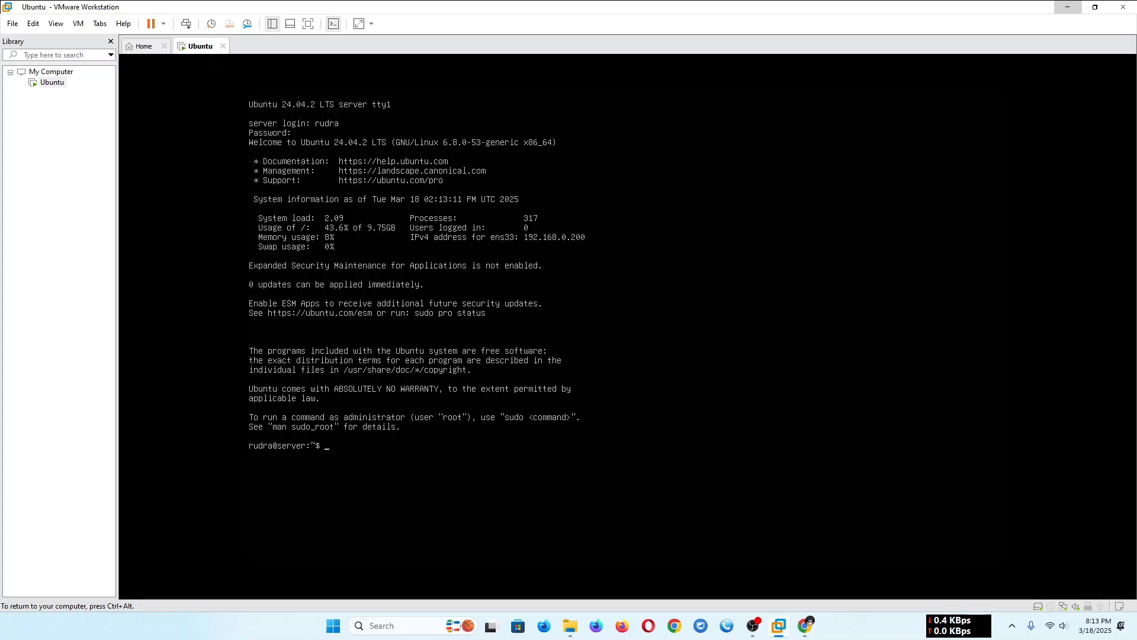
- Try to refresh the package lists with sudo apt update, authenticating with the sudo password
type("do apt update")
key("Return")
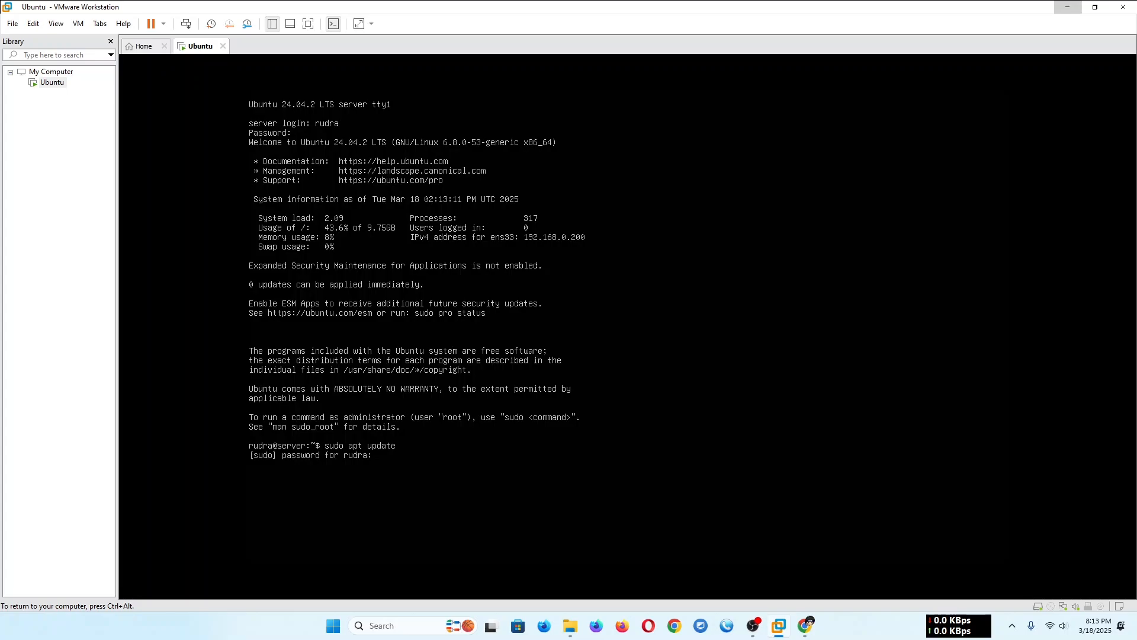
key("Return")
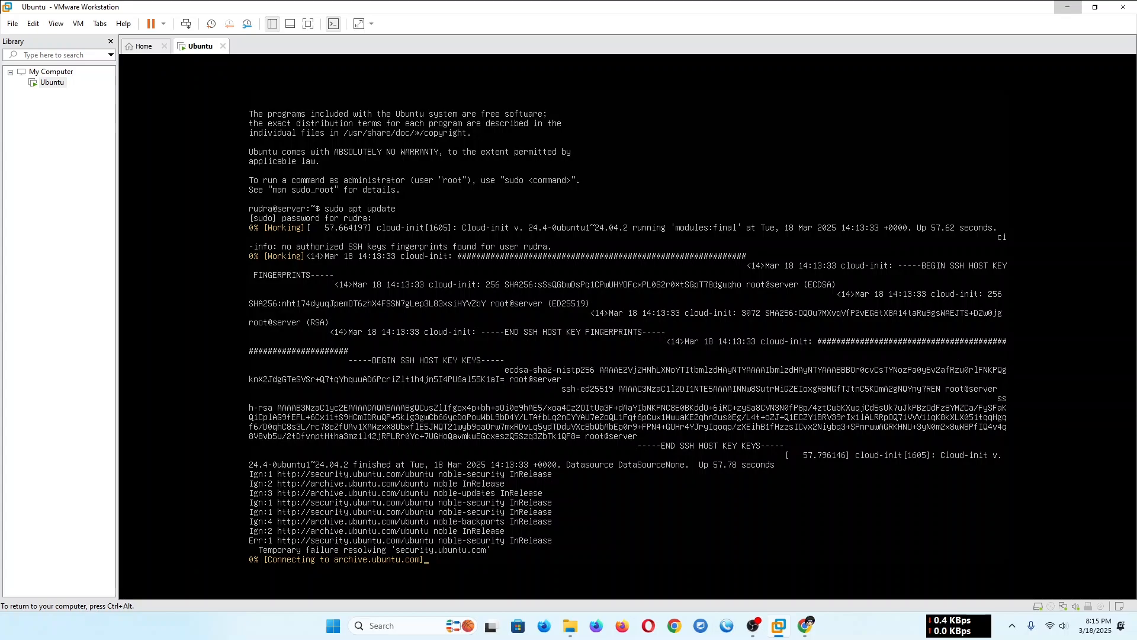
- Release input to the host and set the Ubuntu virtual machine's network adapter to Bridged, saving the settings
key("ctrl+alt")
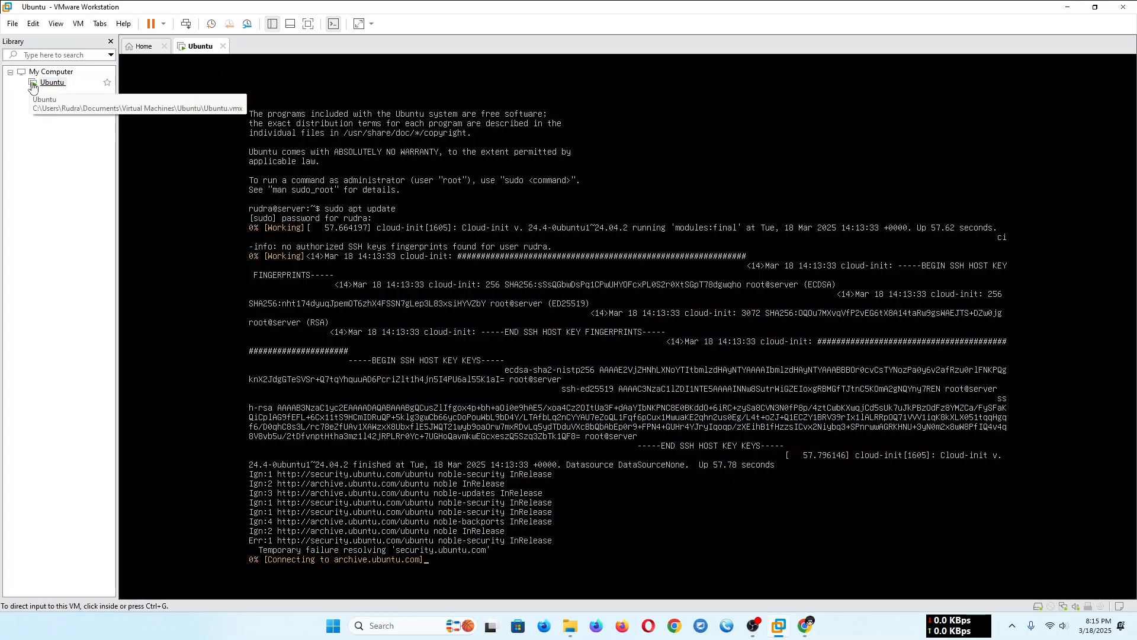
left_click(68, 86)
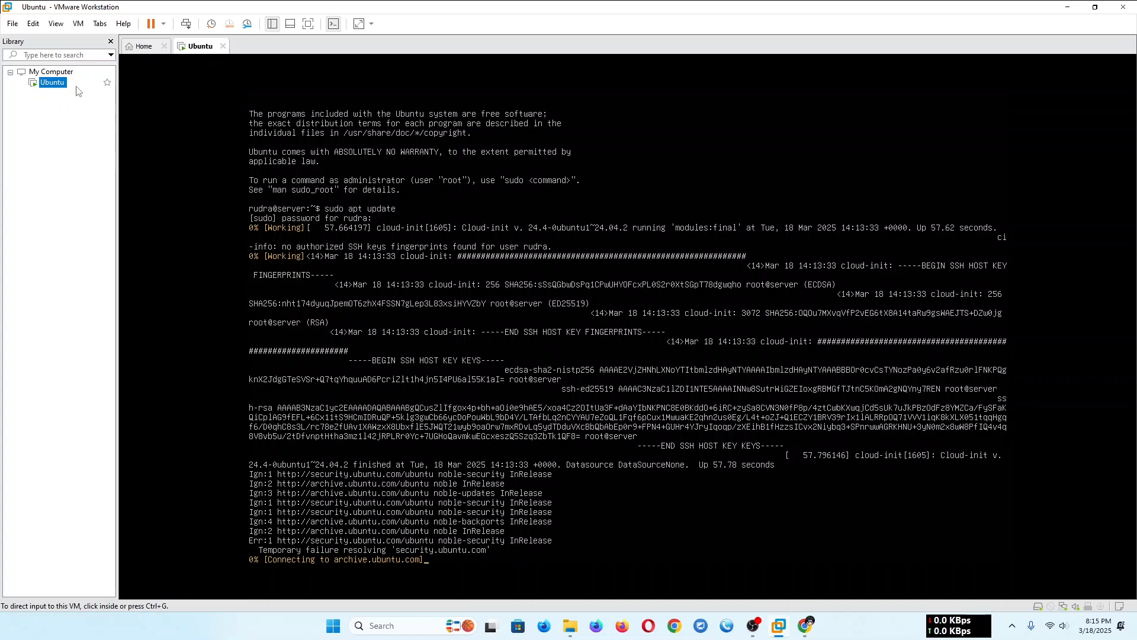
right_click(72, 85)
left_click(57, 83)
right_click(57, 86)
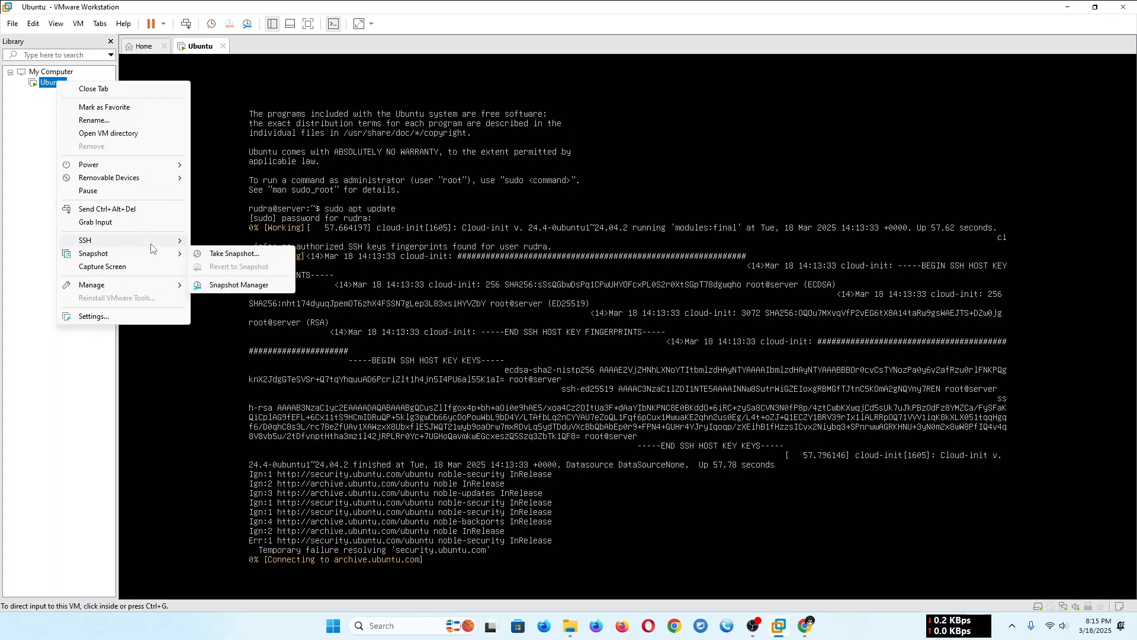
mouse_move(153, 249)
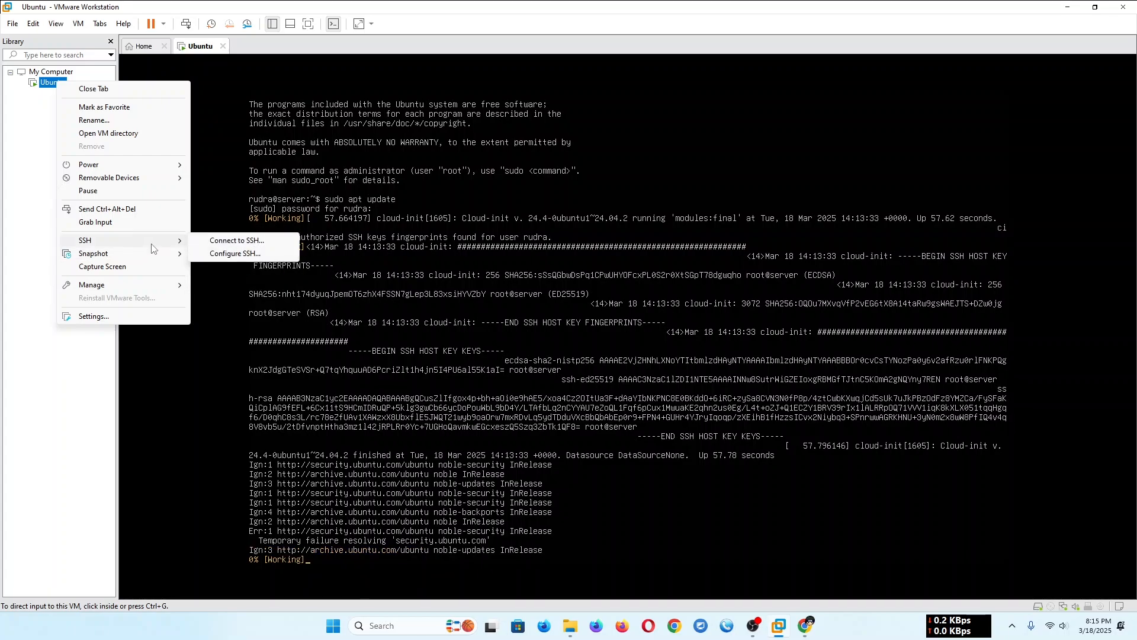
mouse_move(151, 292)
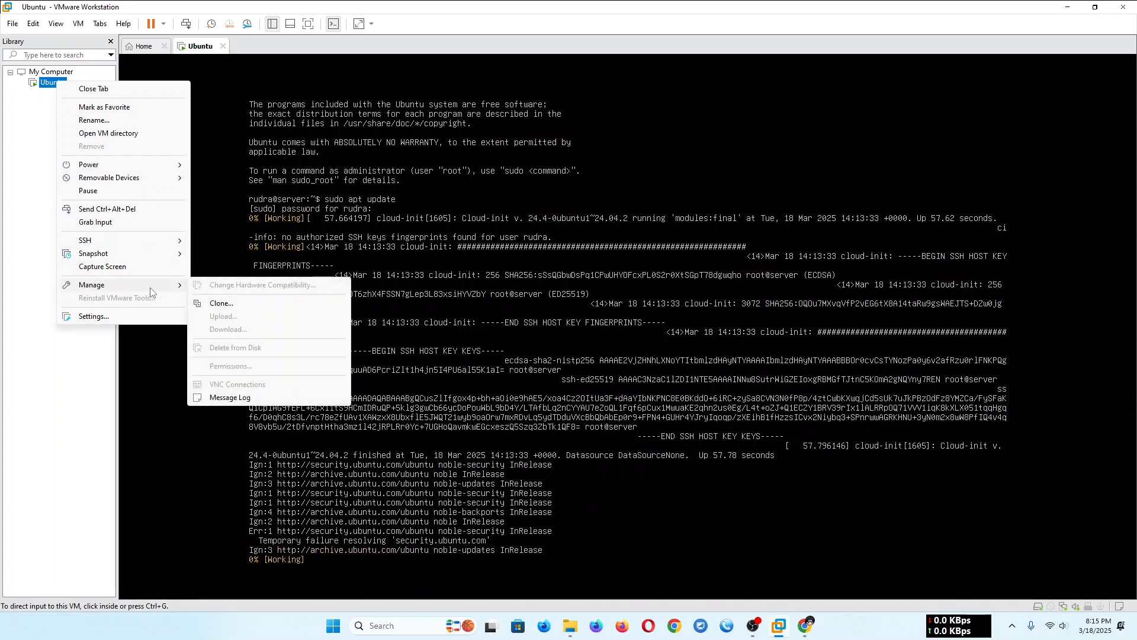
left_click(124, 315)
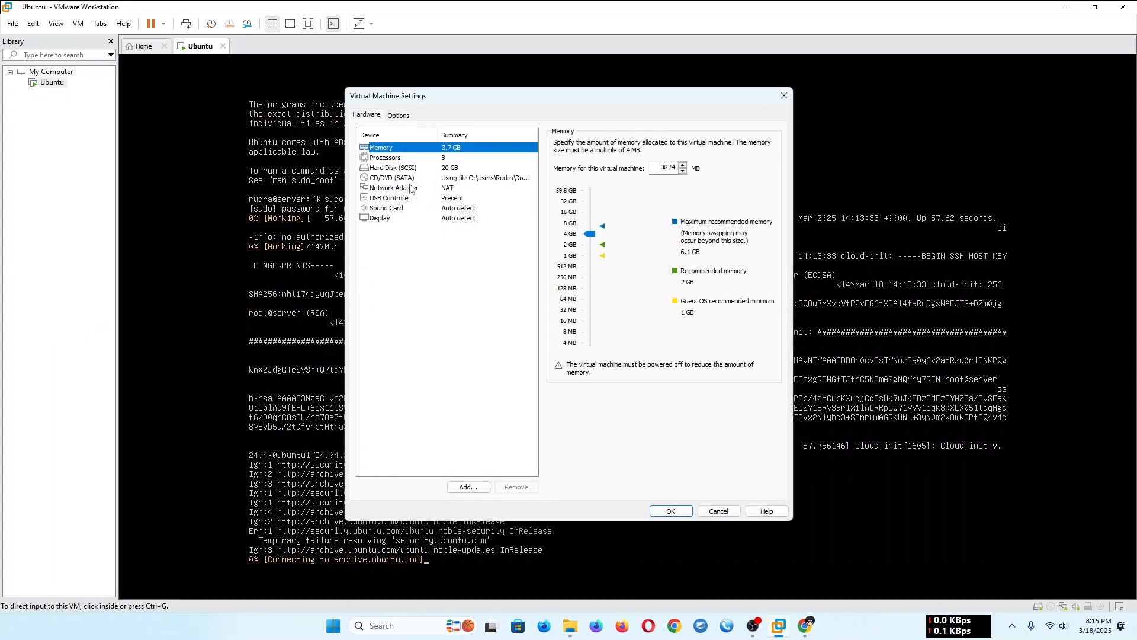
left_click(417, 188)
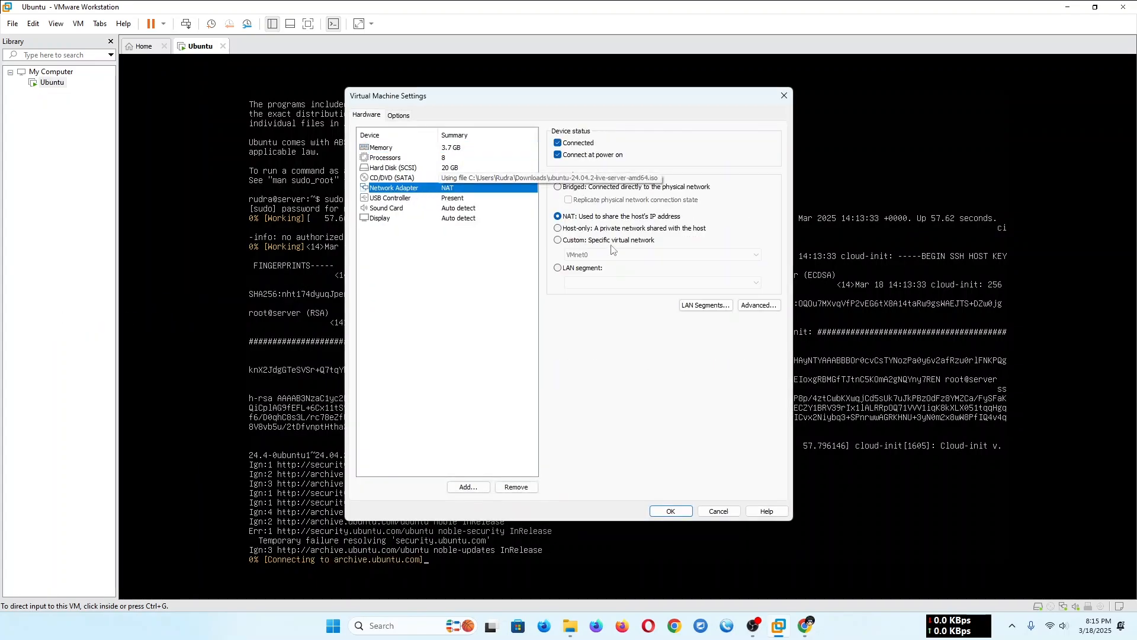
left_click(559, 186)
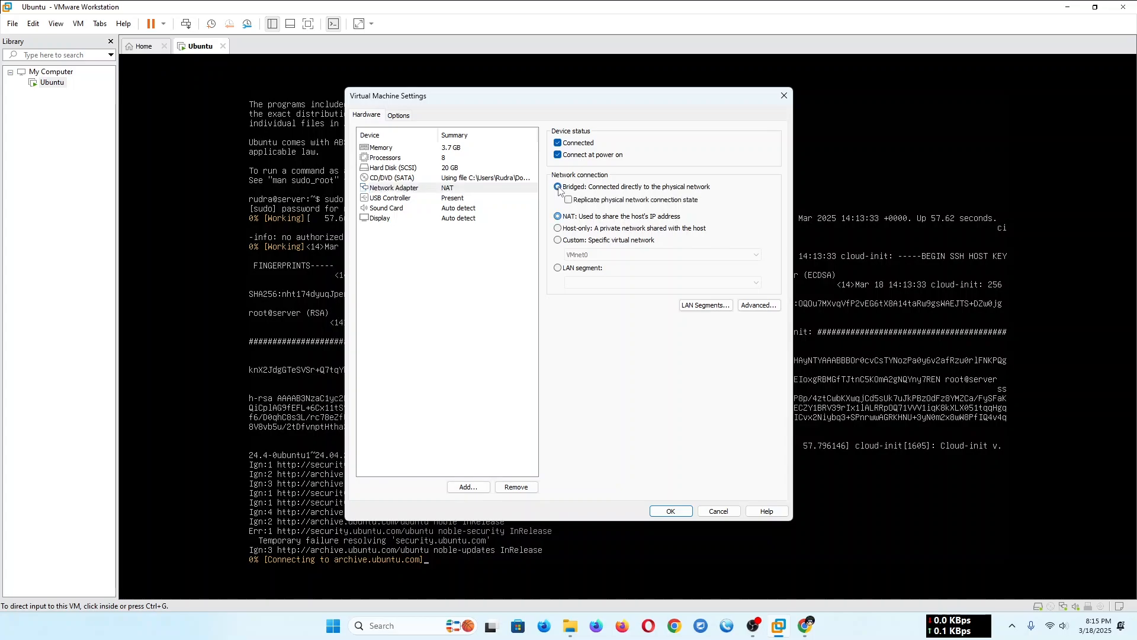
left_click(671, 510)
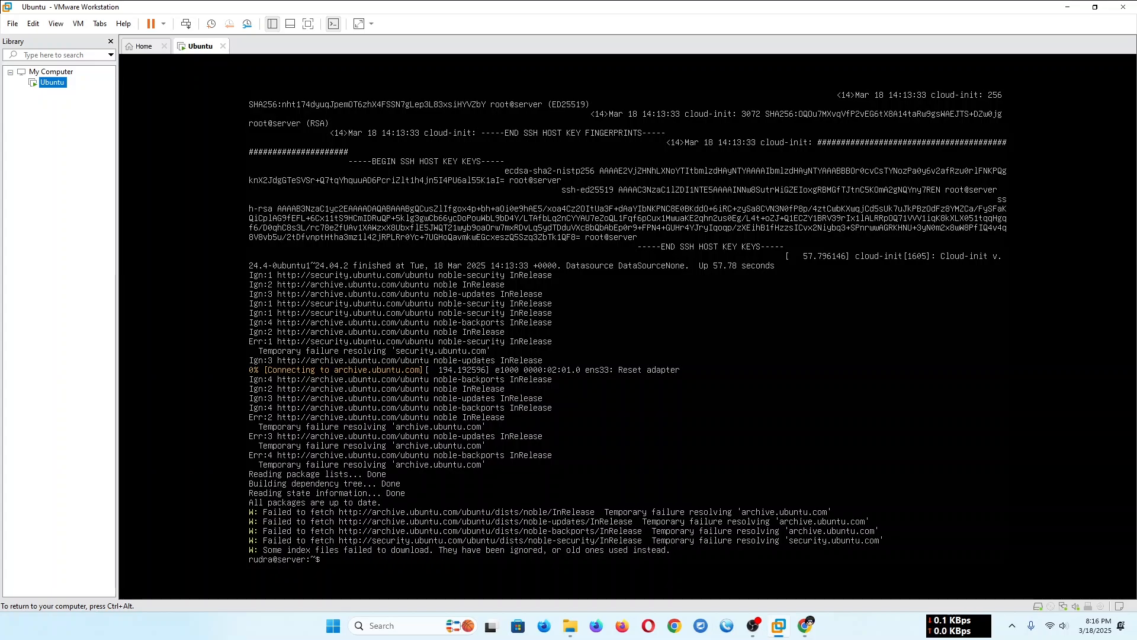
- Run sudo apt upgrade in the server console
type("su")
type("do apt upgrade")
key("Return")
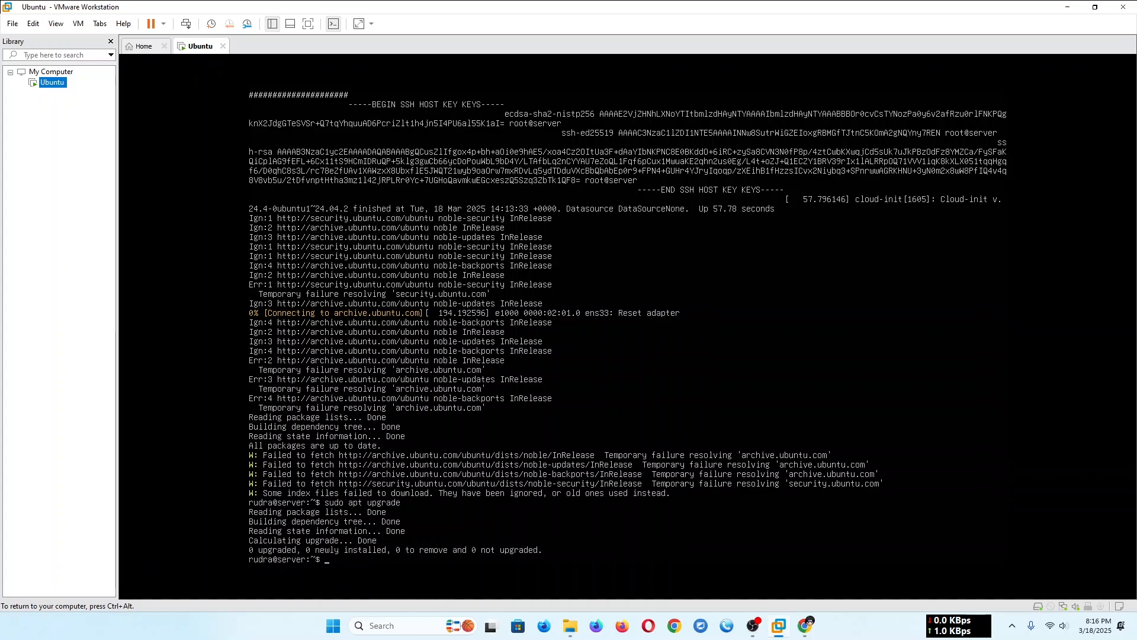
- Release input to the Windows host and open a Command Prompt with cmd
key("ctrl+alt")
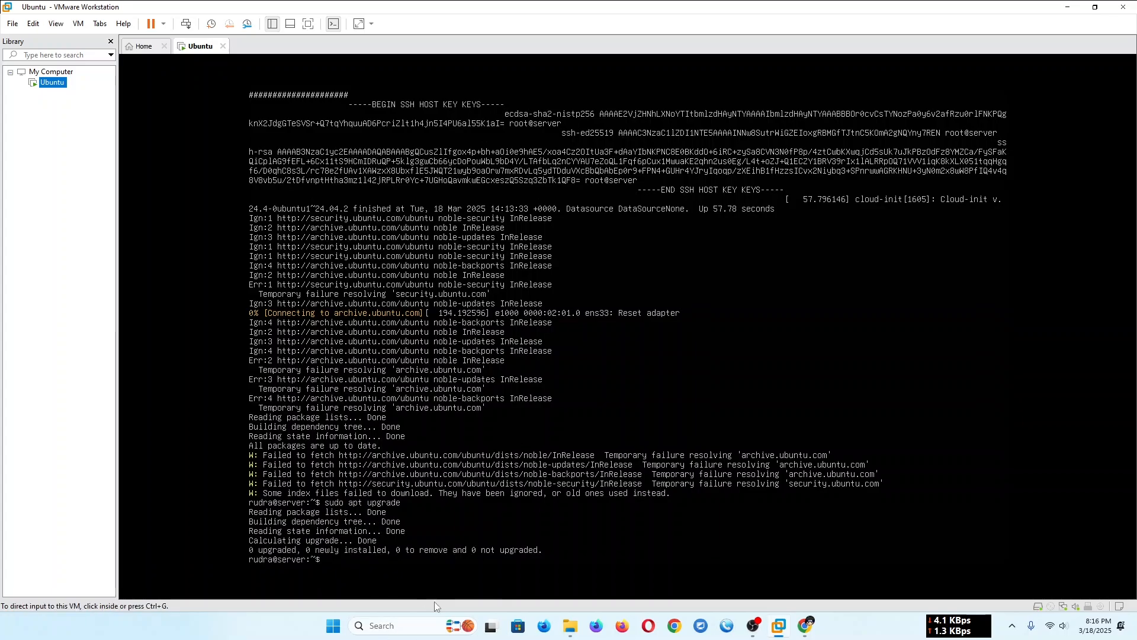
left_click(343, 624)
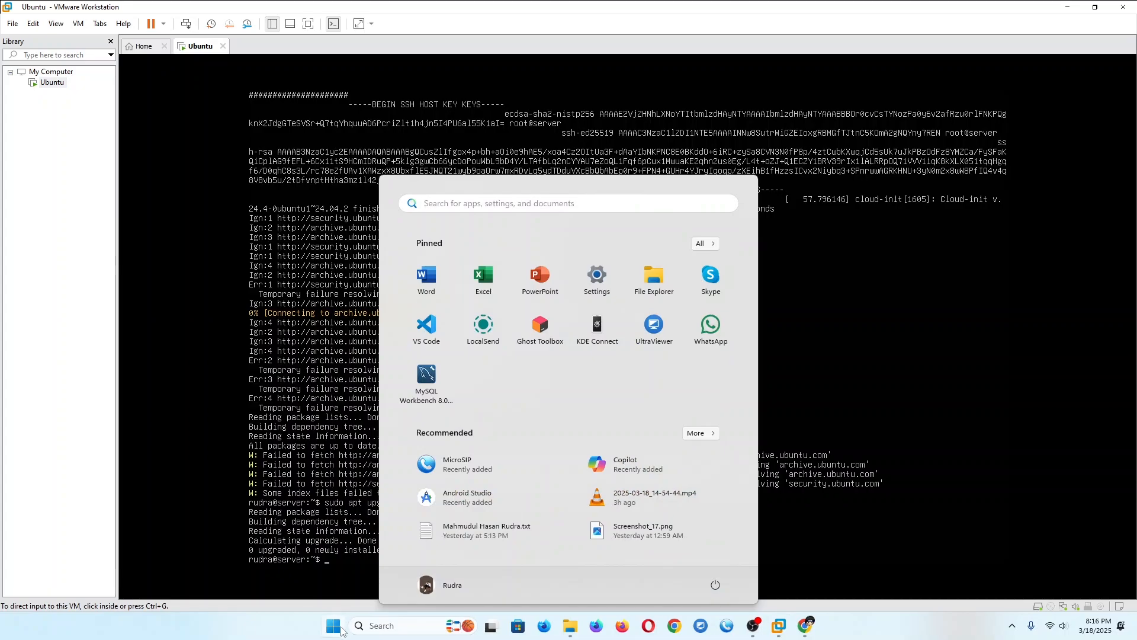
key("super+r")
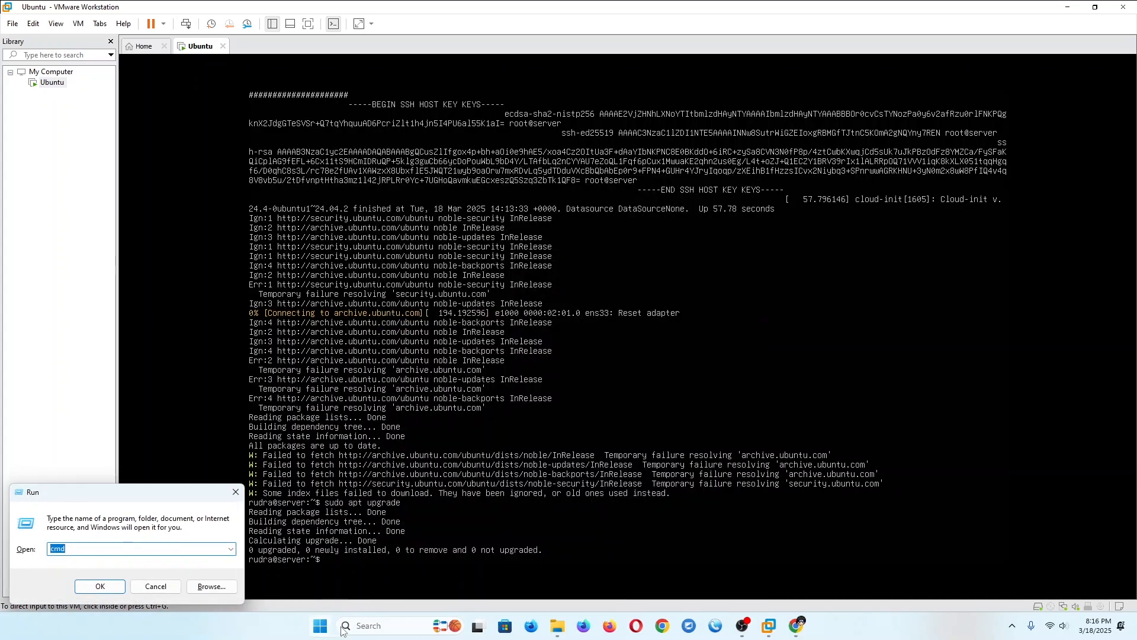
key("Return")
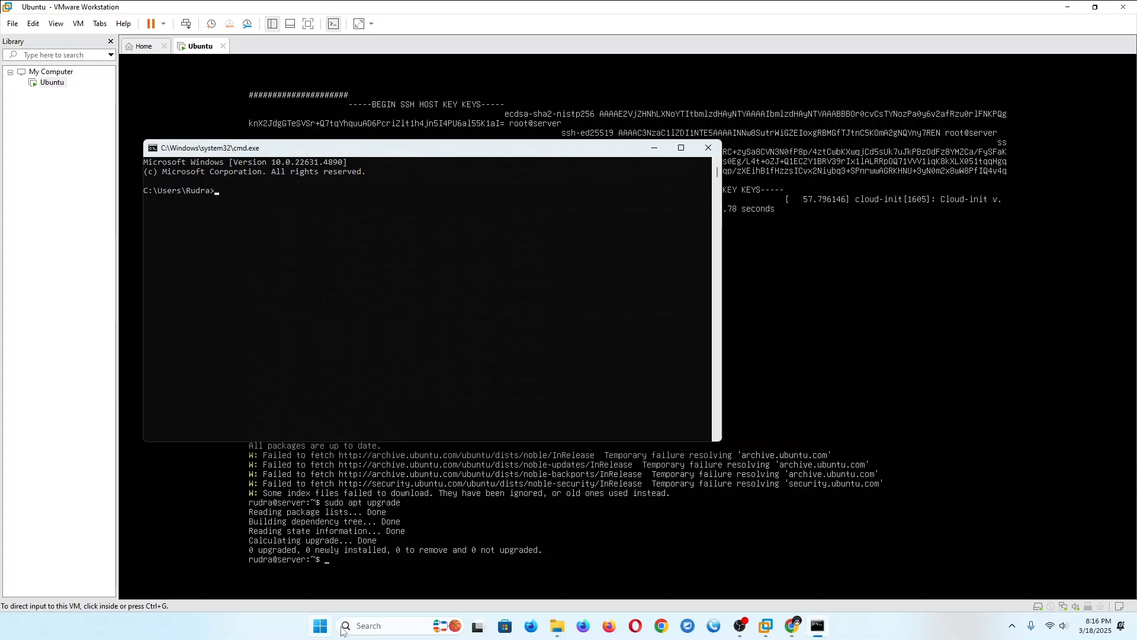
- Try to connect over SSH to the server at 192.168.0.200 with the account's username
type("ssh rudra@192.168.0.200")
key("Return")
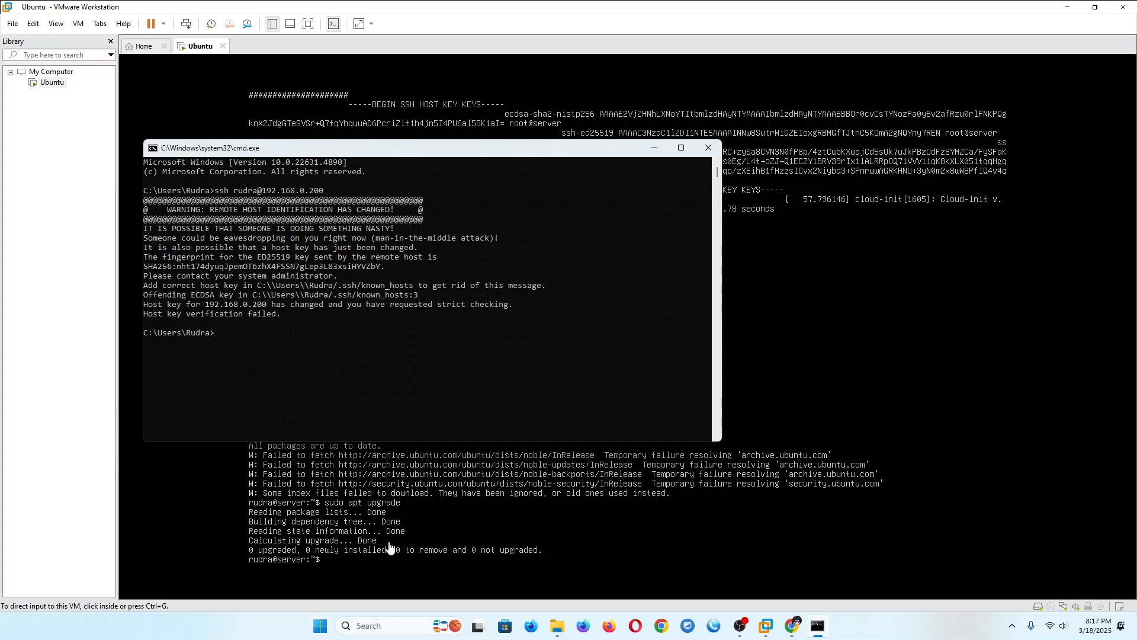
- Return to the virtual machine's console and run sudo apt upgrade again
left_click(429, 522)
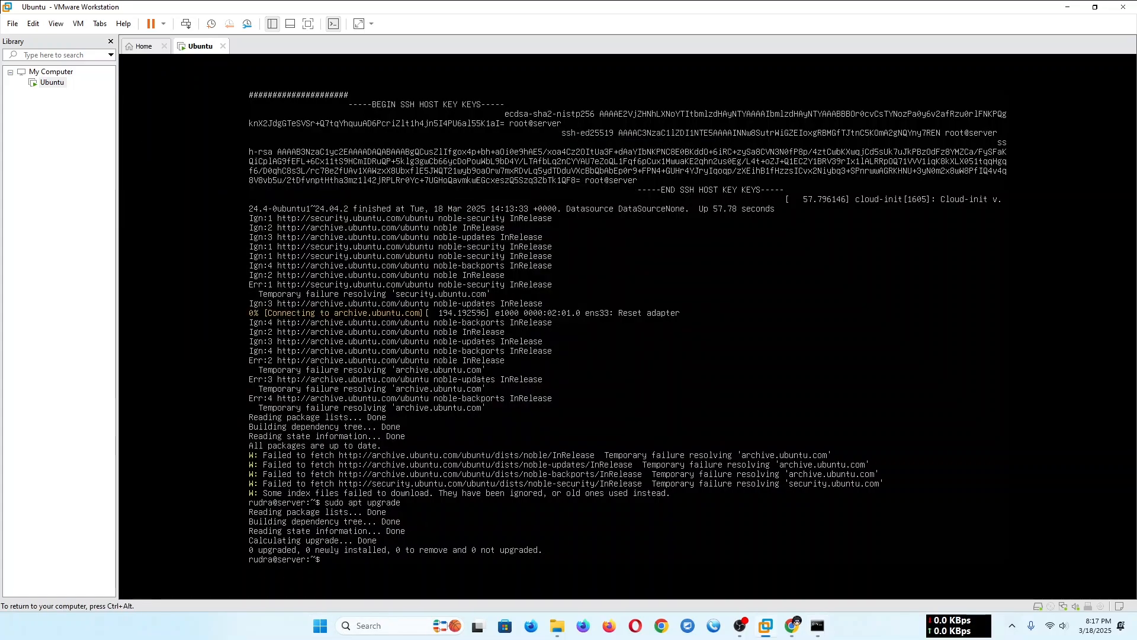
type("sudo apt upgra")
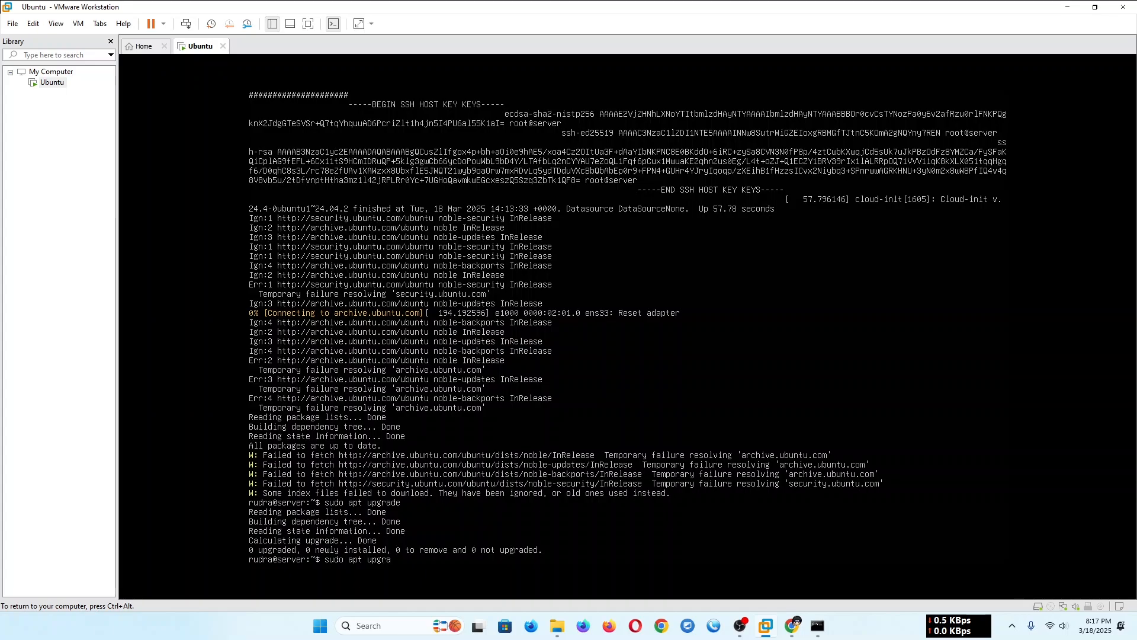
type("de")
key("Return")
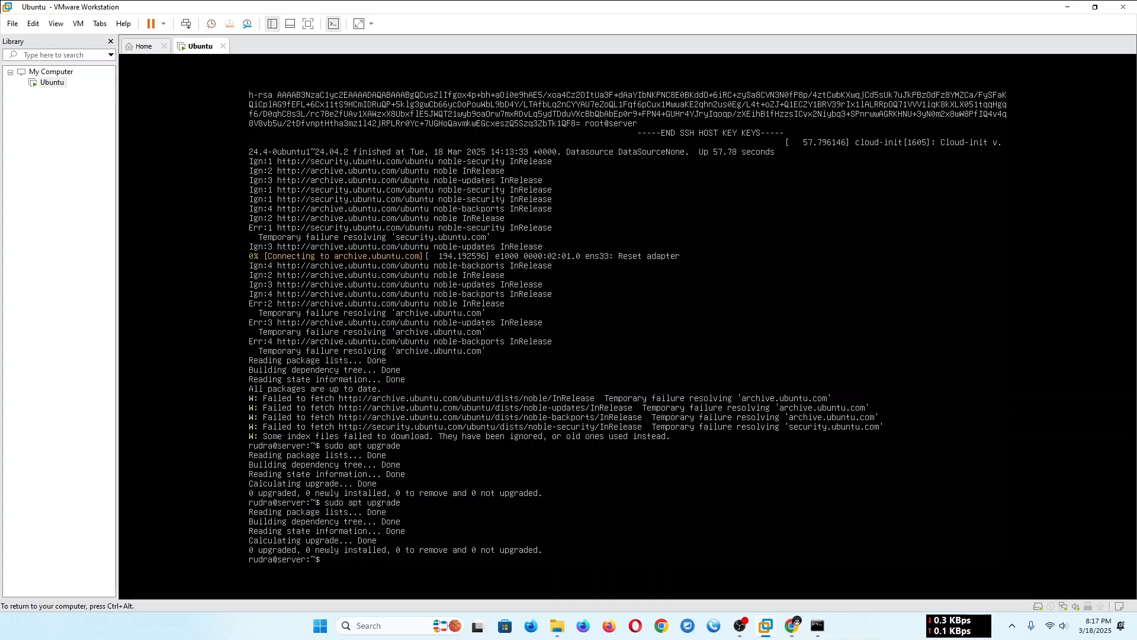
- Refresh the server's package lists with sudo apt update, rerunning the command after the misspelled attempt
type("sudo apt updatte")
key("Return")
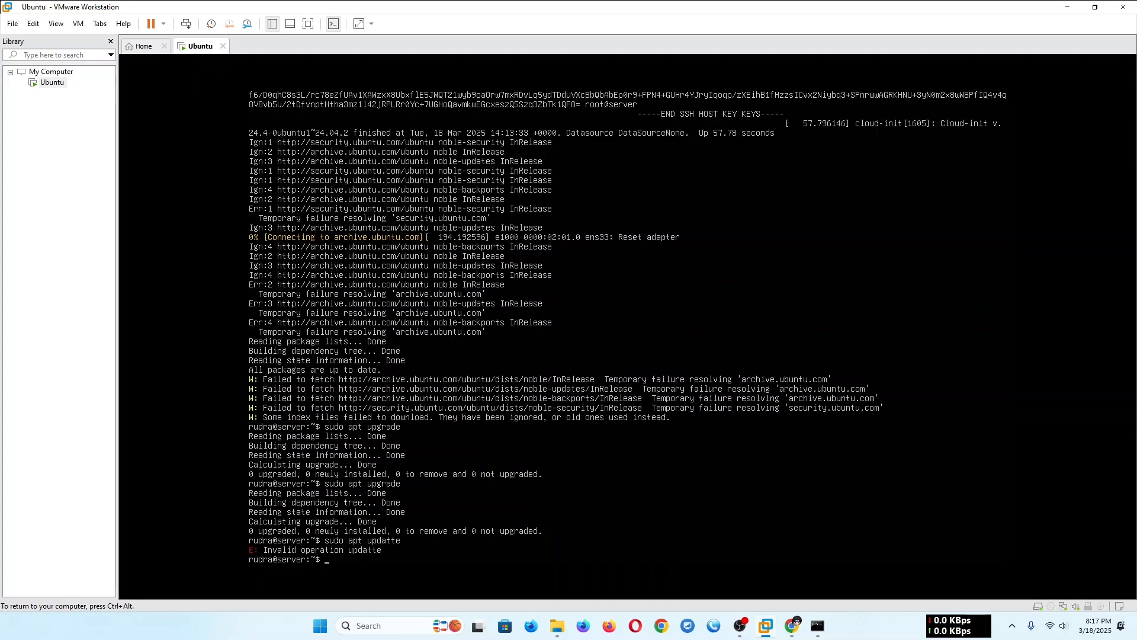
type("sudo apt update")
key("Return")
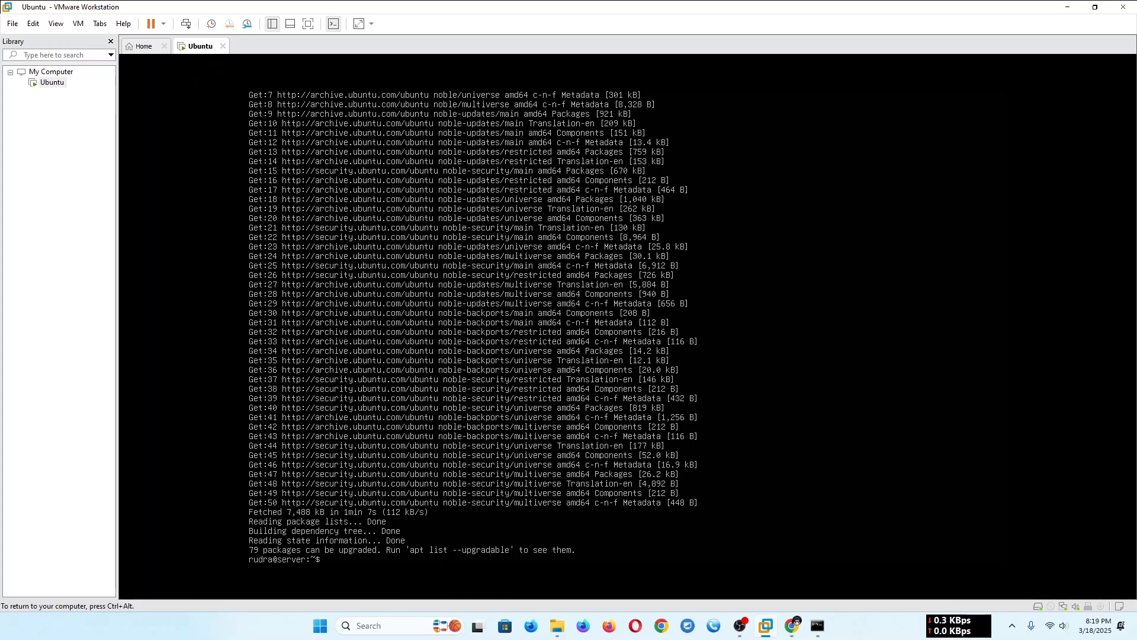
- Start upgrading the installed packages with sudo apt upgrade and answer y to continue
type("do apt upgrade")
key("Return")
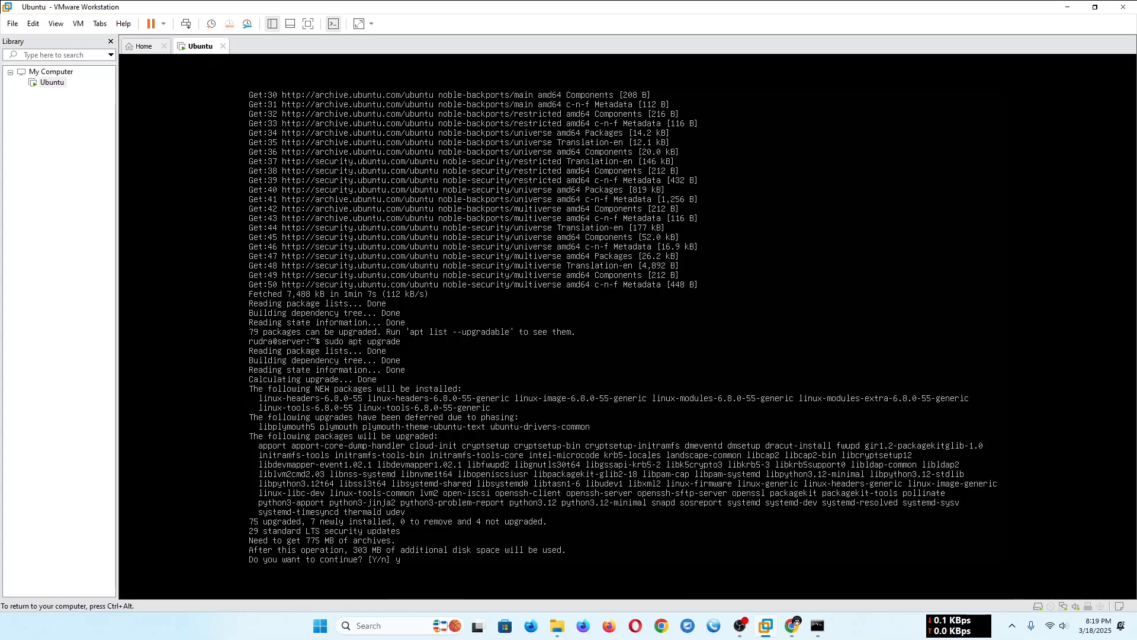
key("Return")
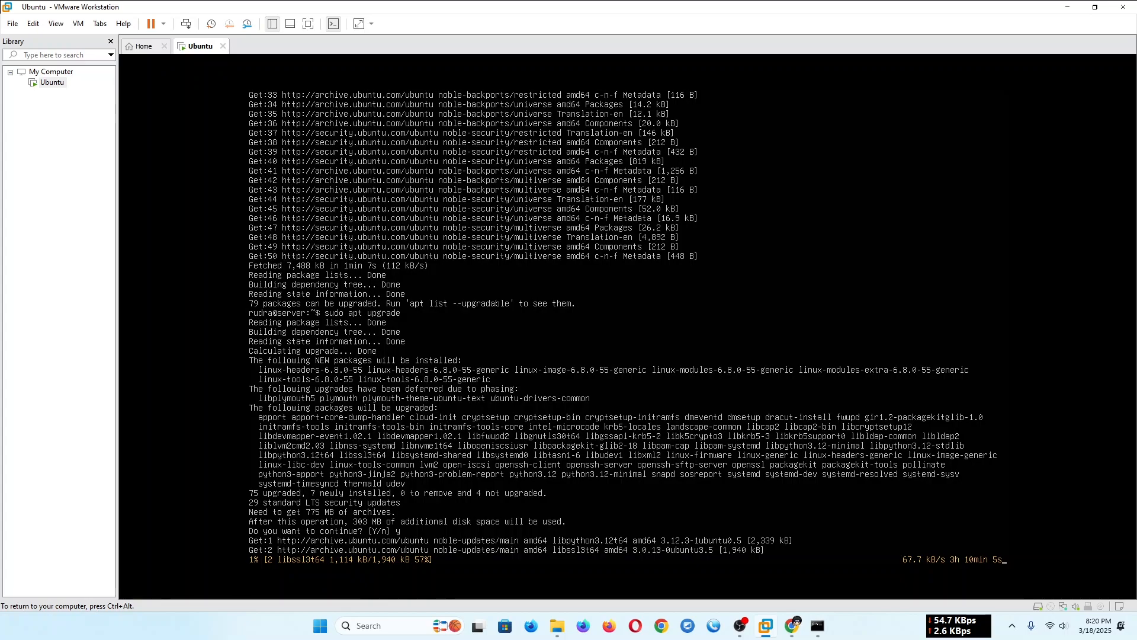
- Turn on the Cloudflare WARP connection on the Windows host and close its window
left_click(1013, 626)
left_click(988, 570)
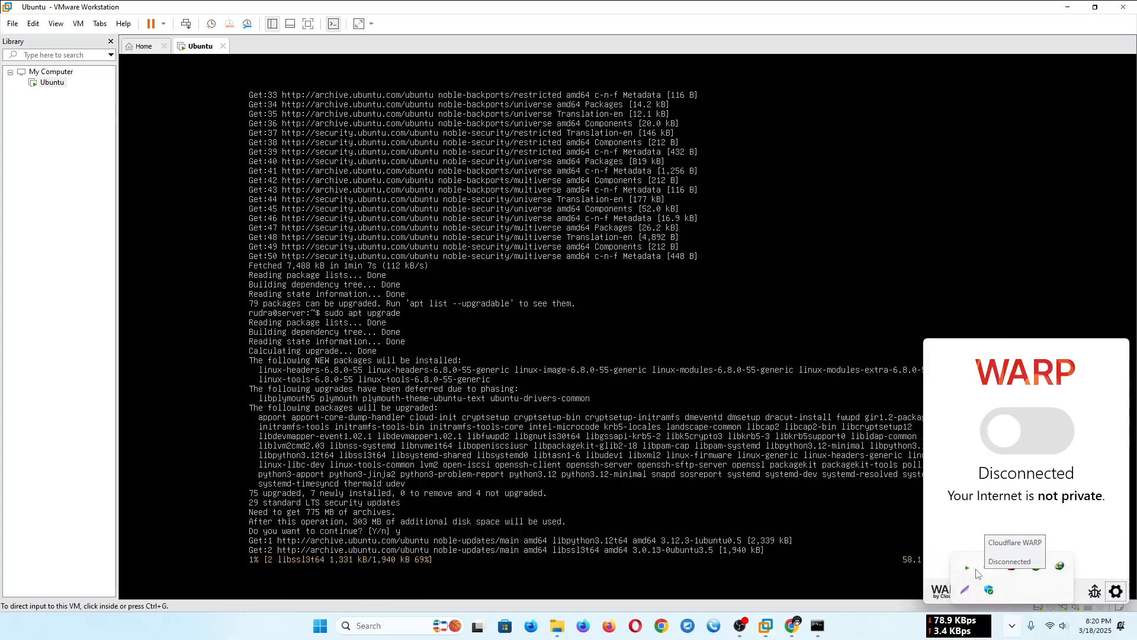
left_click(1028, 430)
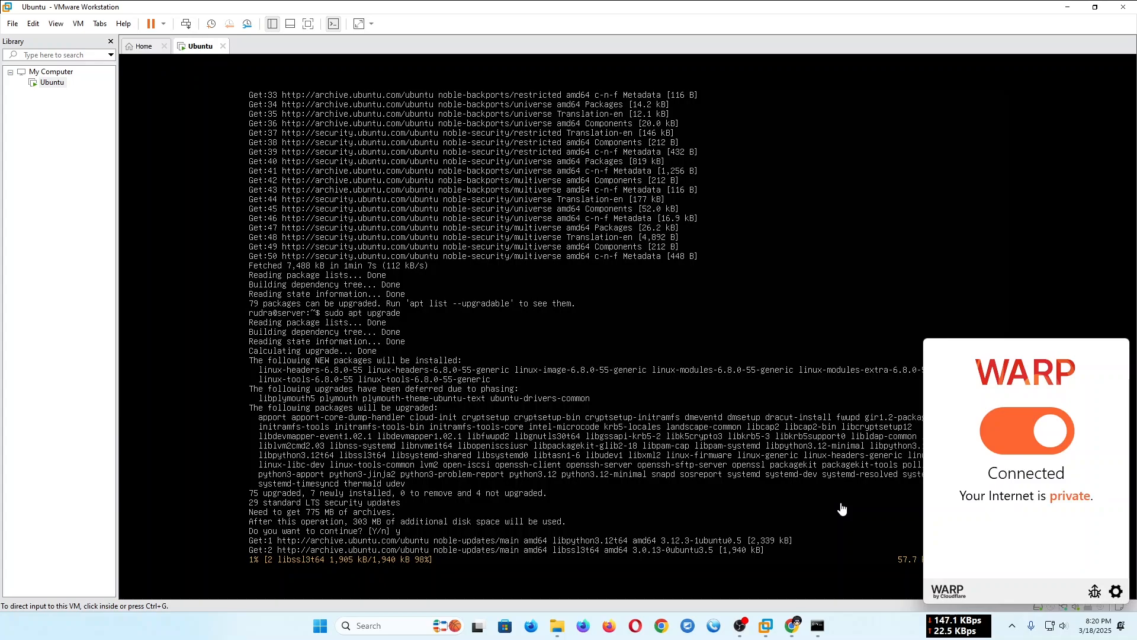
left_click(843, 507)
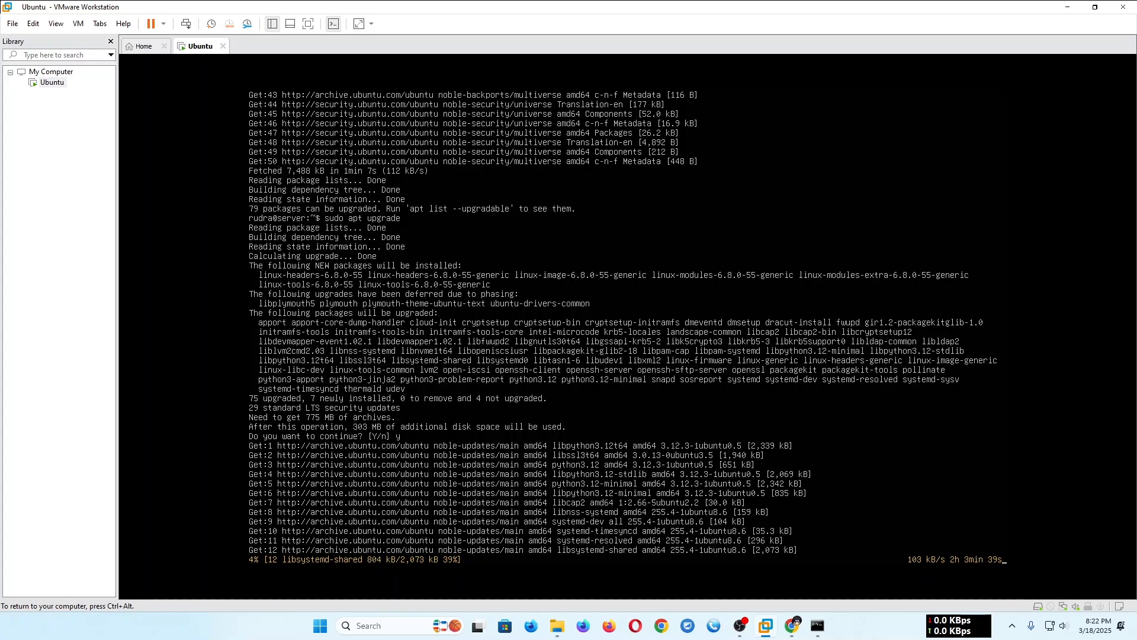
- Copy the earlier ssh command in the Command Prompt, paste it at the new prompt without running it, and return to the virtual machine
left_click(816, 629)
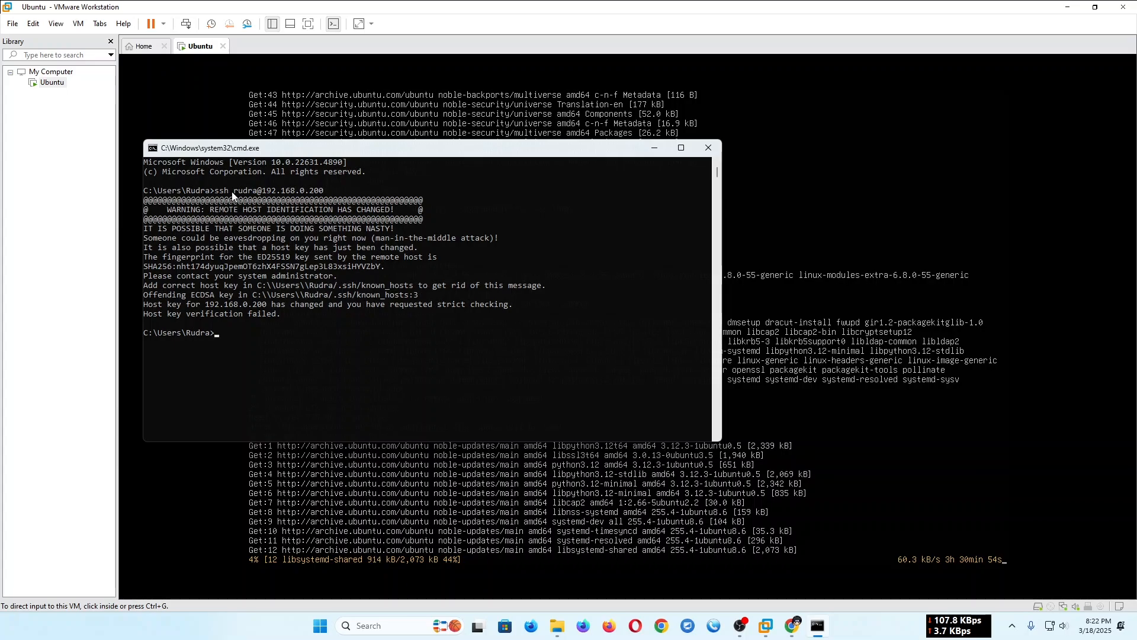
left_click_drag(214, 192, 324, 192)
key("super+c")
left_click(341, 187)
right_click(314, 191)
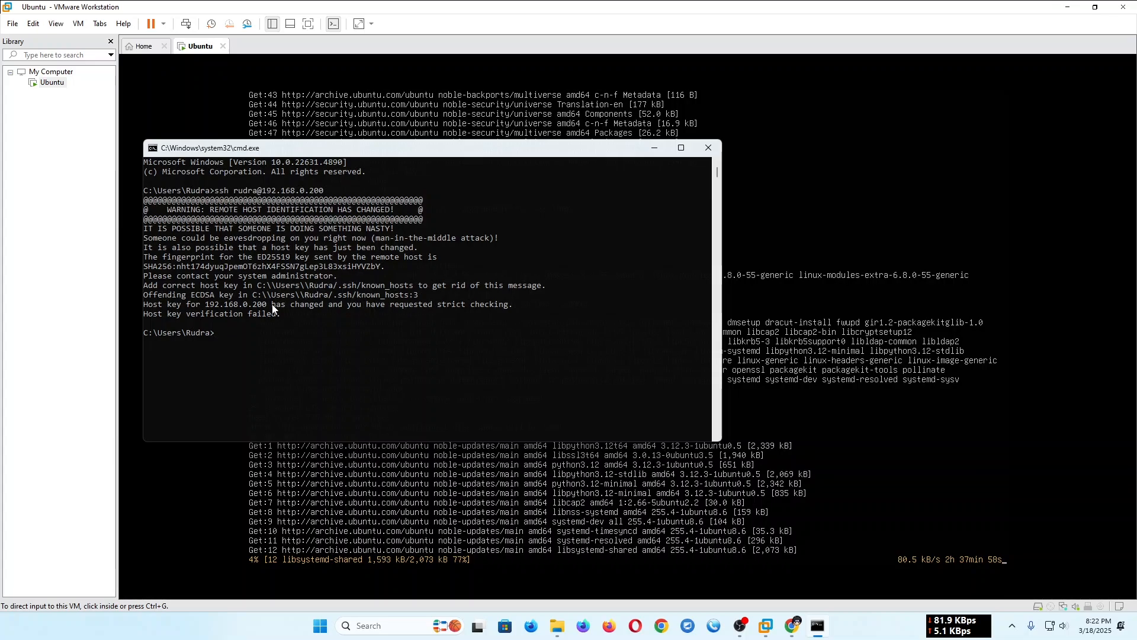
right_click(266, 337)
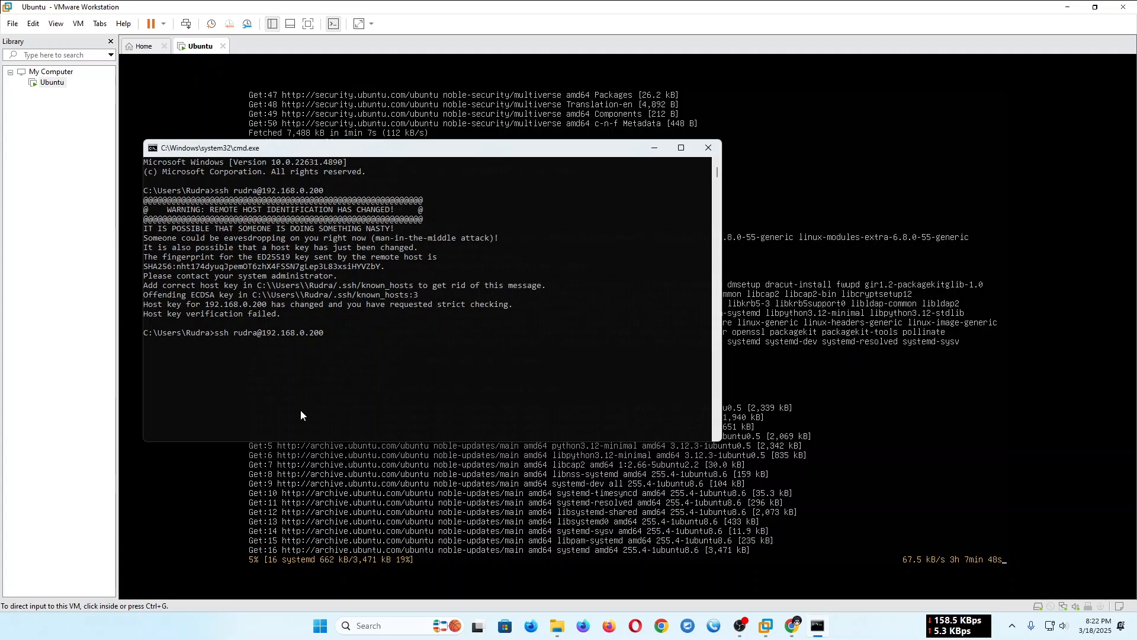
left_click(850, 428)
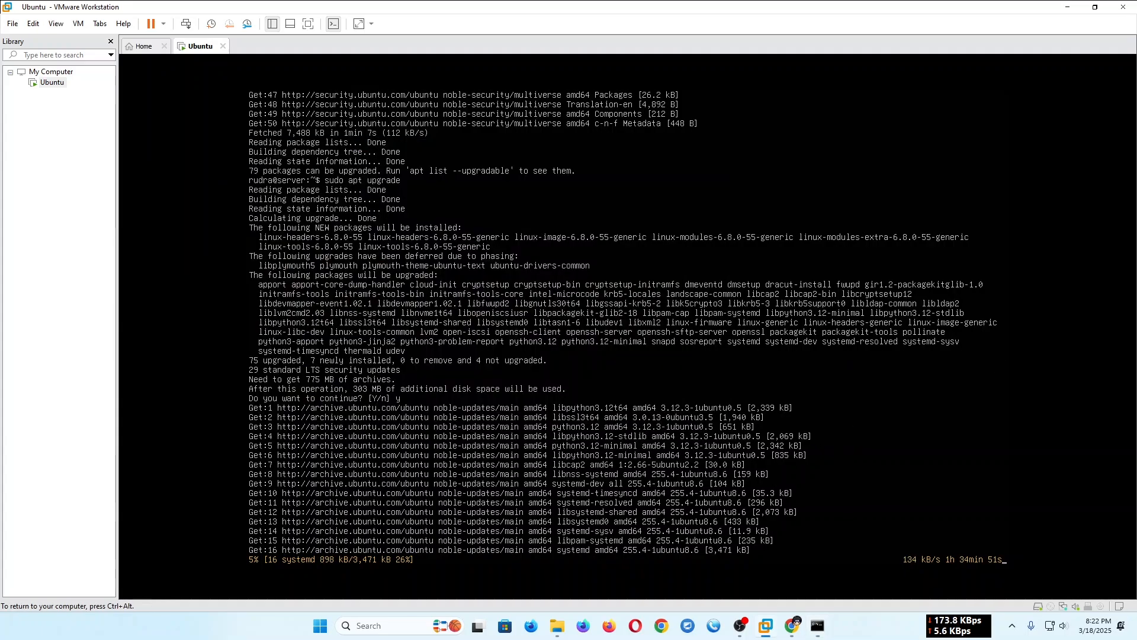
key("ctrl+alt")
left_click(818, 625)
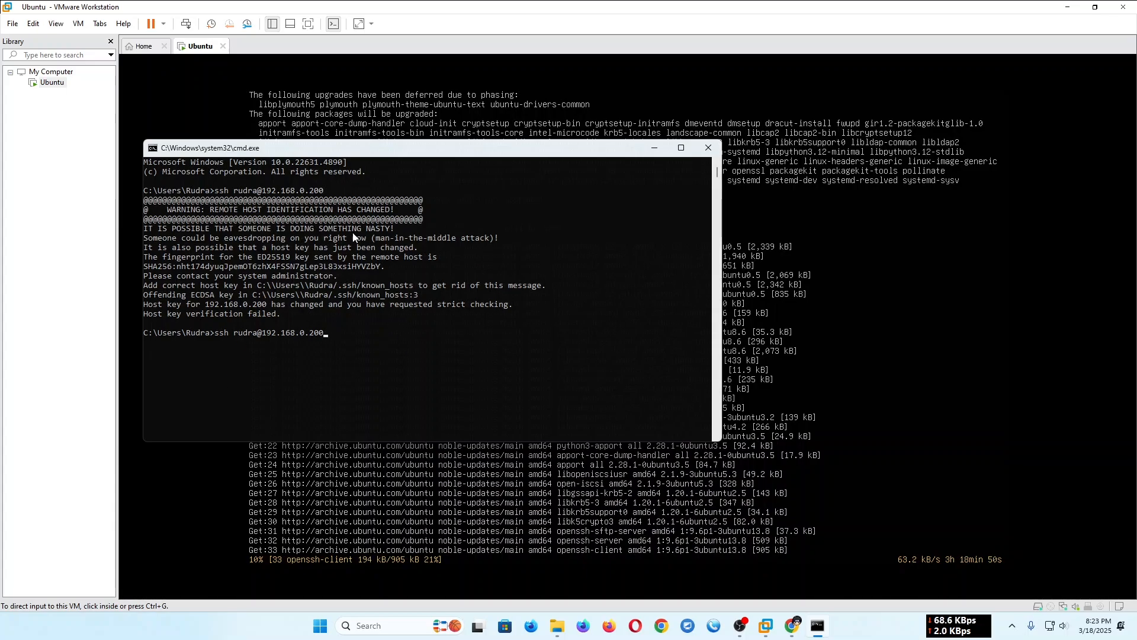
left_click_drag(416, 153, 369, 159)
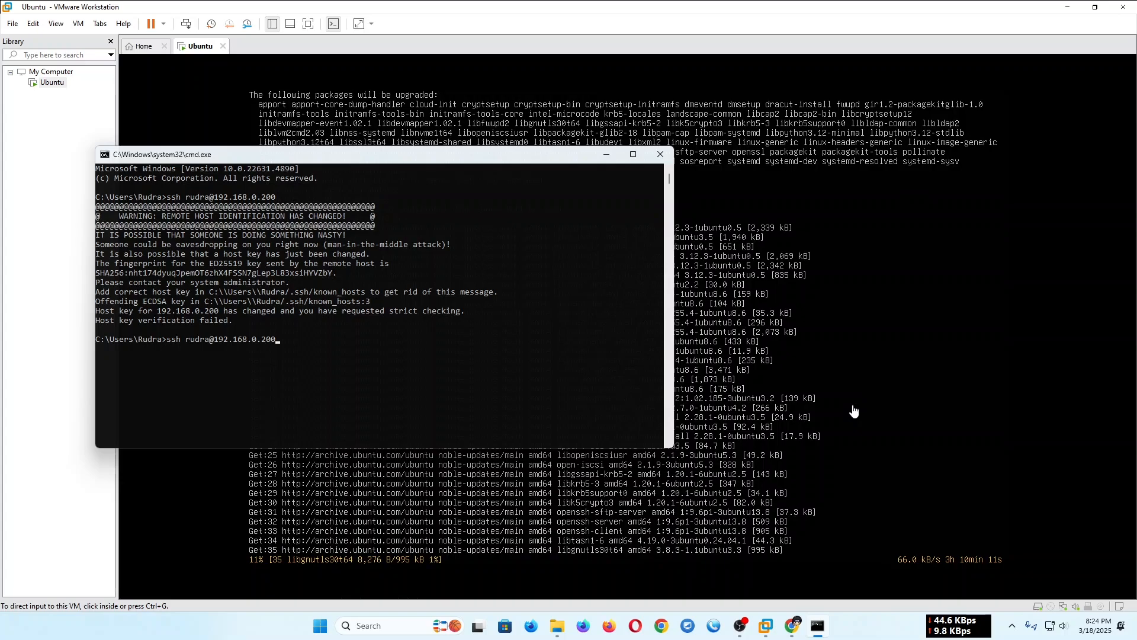
left_click(854, 411)
key("ctrl+alt")
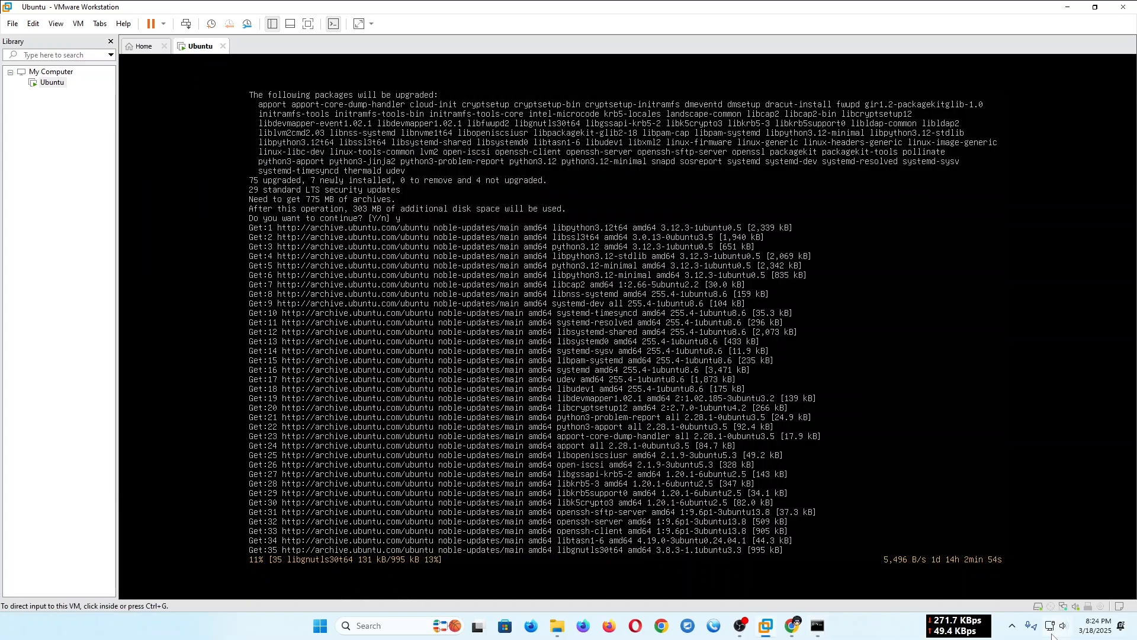
- Turn off the Cloudflare WARP connection on the Windows host and return to the virtual machine
mouse_move(1052, 634)
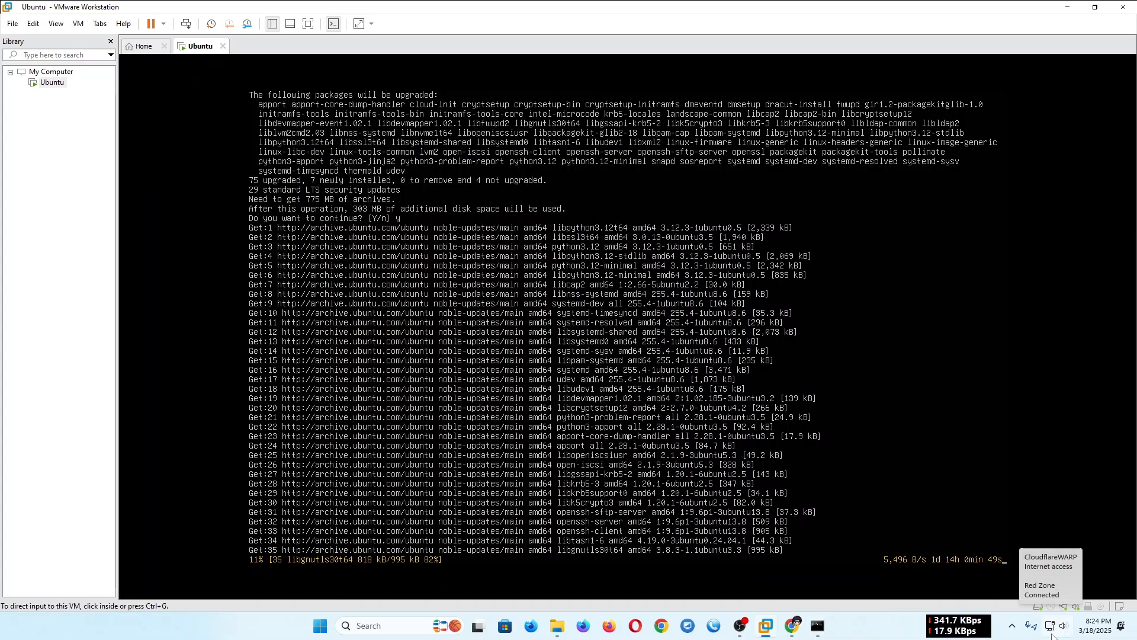
left_click(1052, 634)
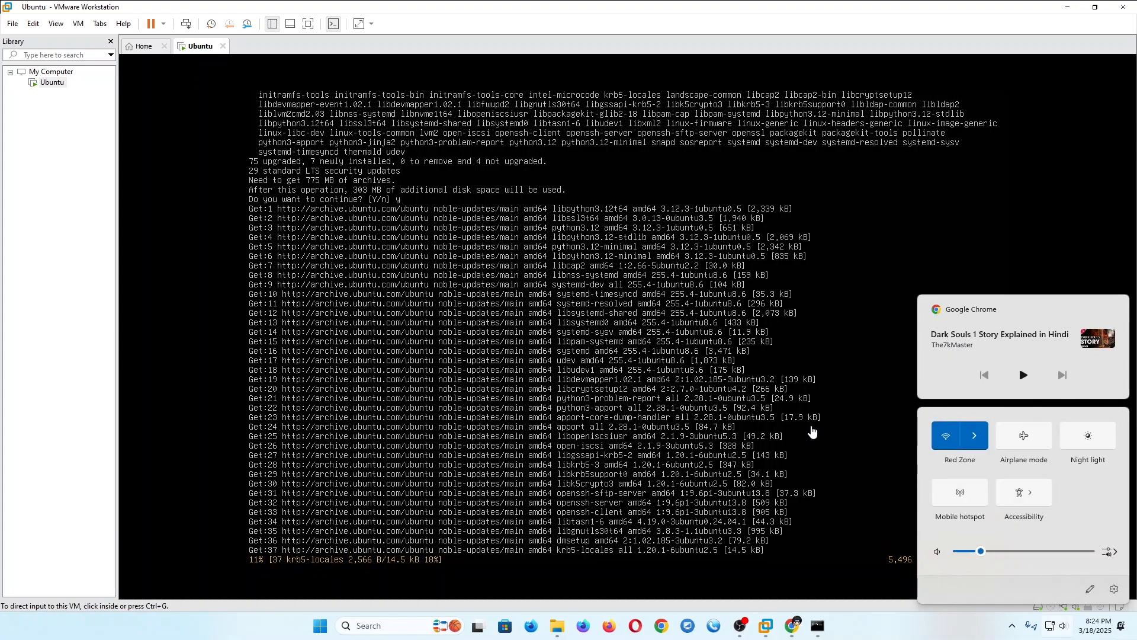
left_click(811, 428)
key("ctrl+alt")
left_click(1050, 627)
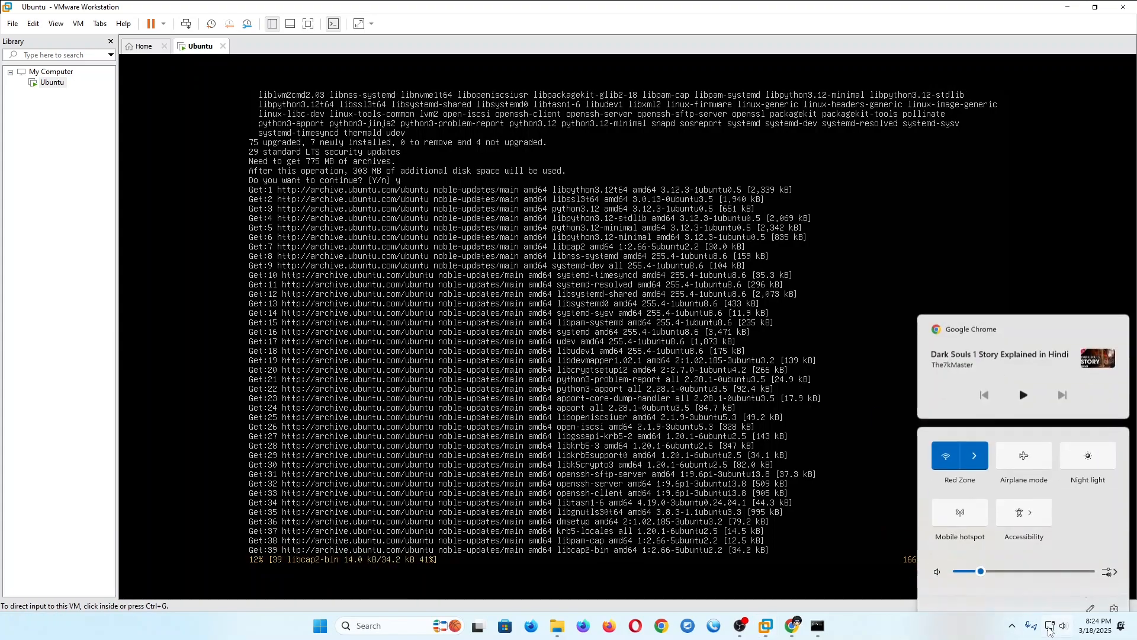
left_click(906, 472)
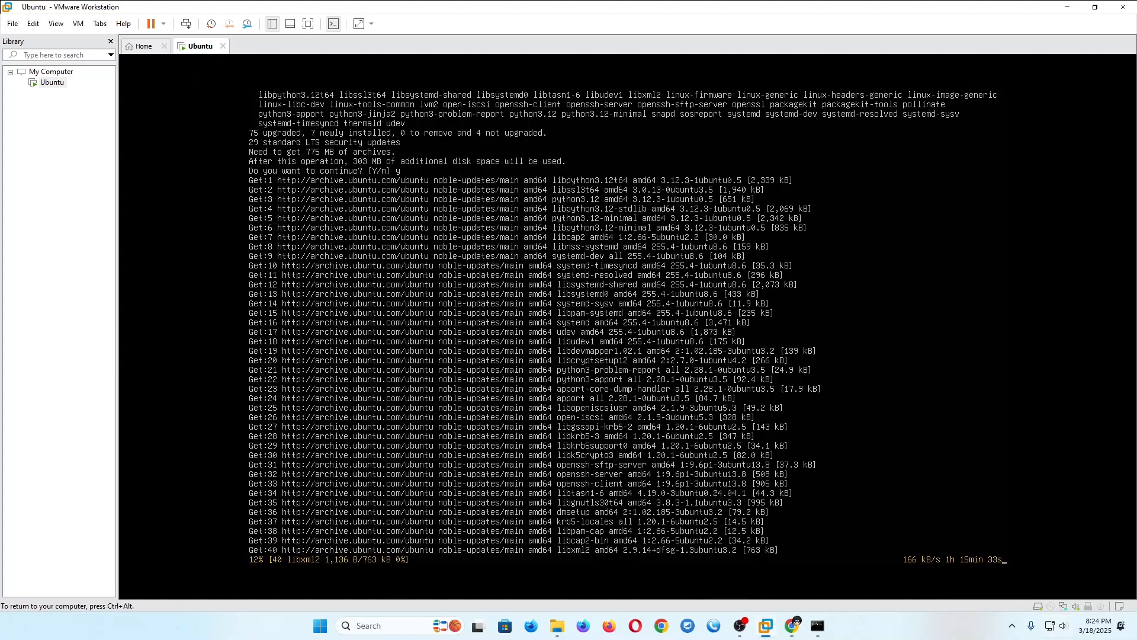
left_click(1014, 626)
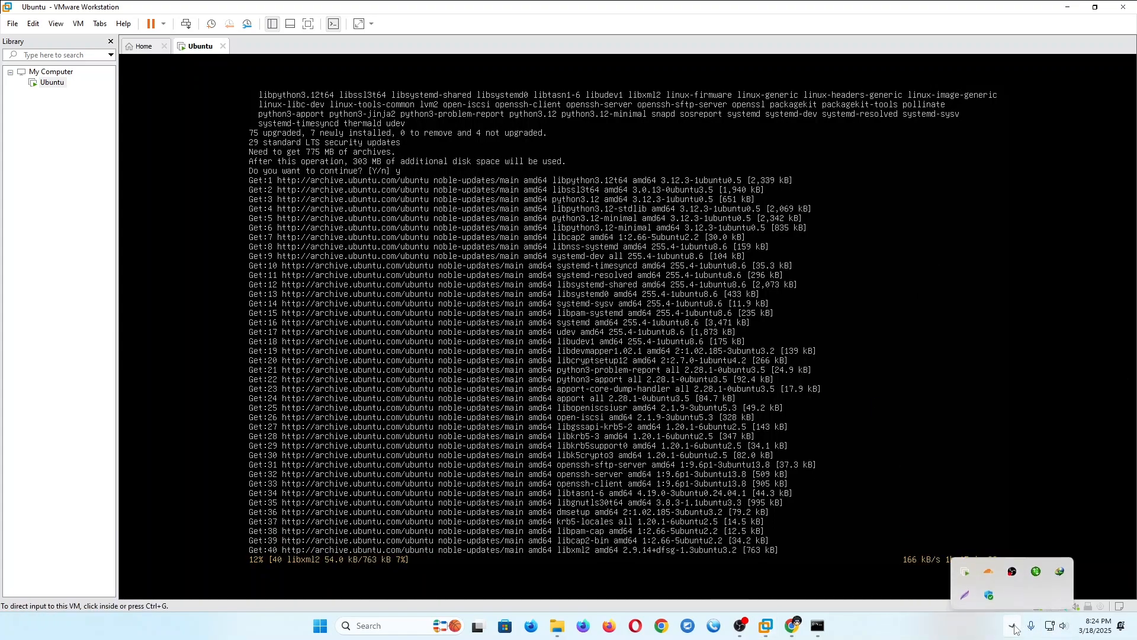
left_click(988, 571)
left_click(633, 402)
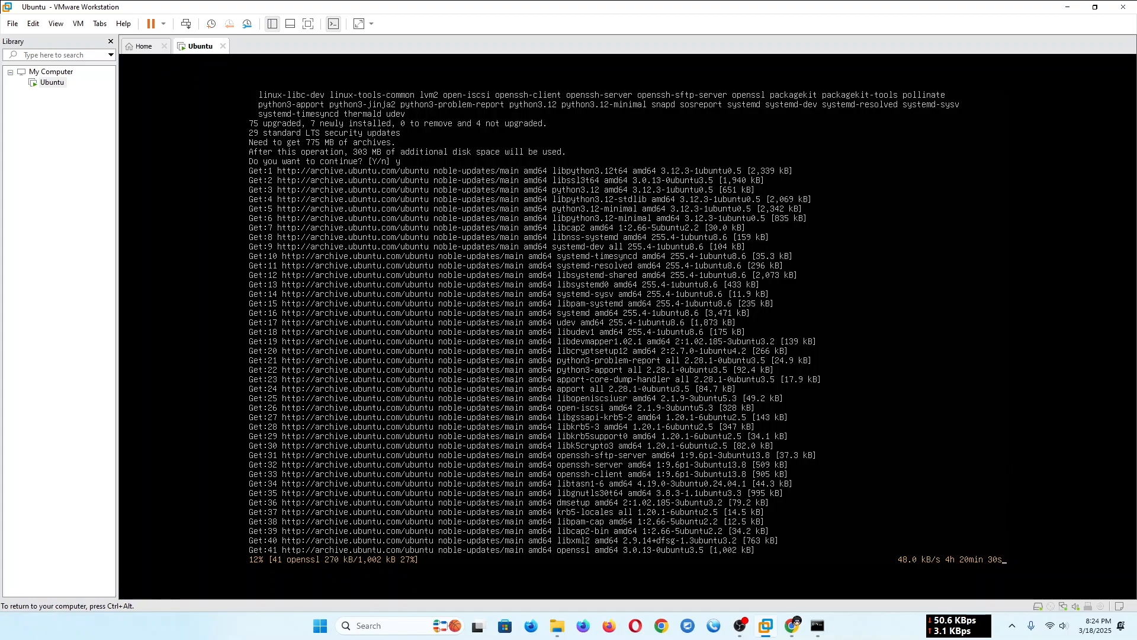
key("ctrl+alt")
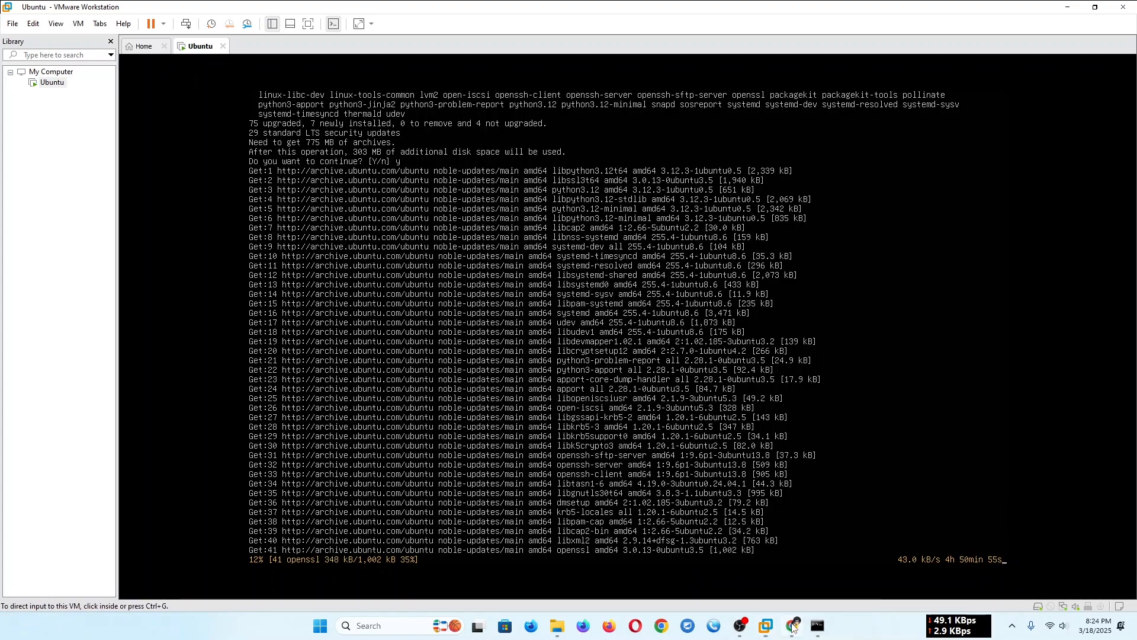
left_click(793, 626)
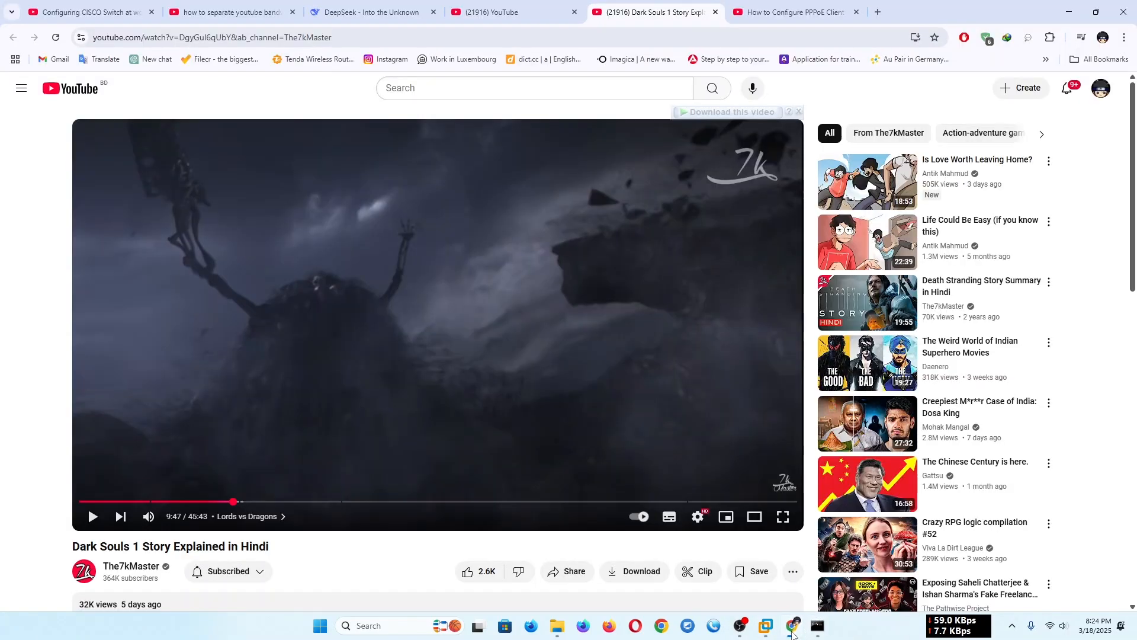
left_click(793, 627)
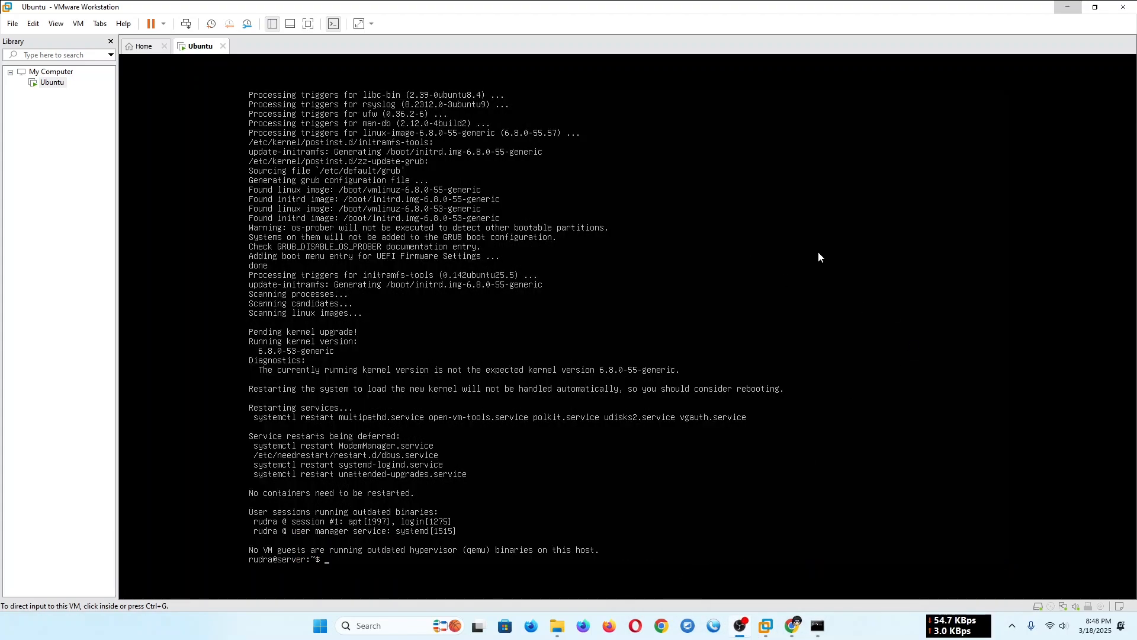
left_click(967, 261)
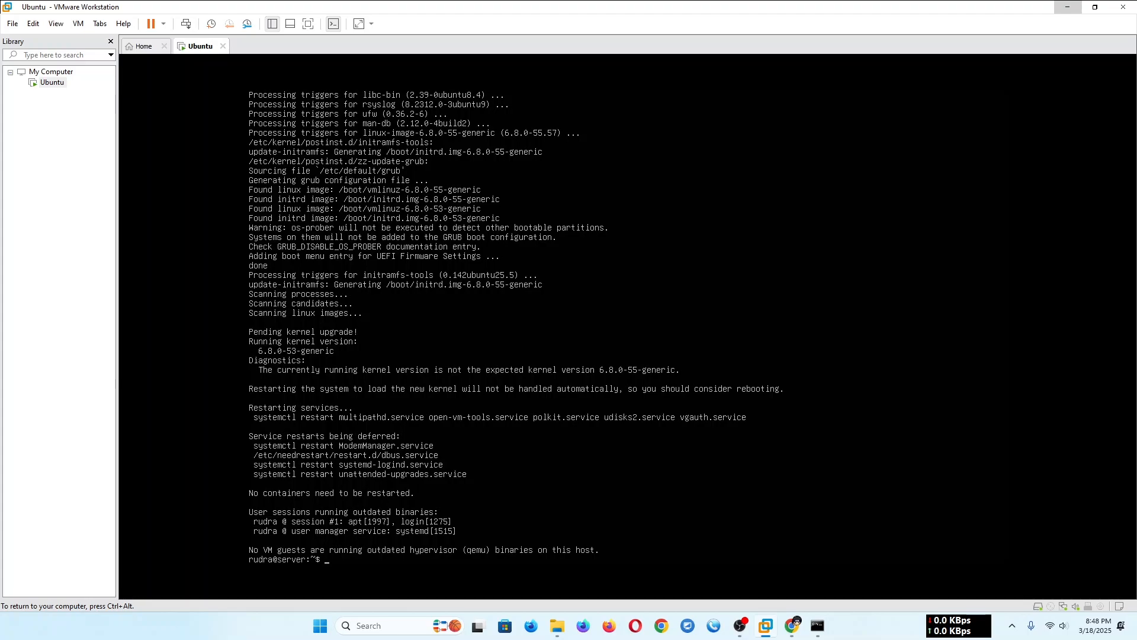
- Try to connect to the server by running the ssh command already pasted in the Command Prompt
key("ctrl+alt")
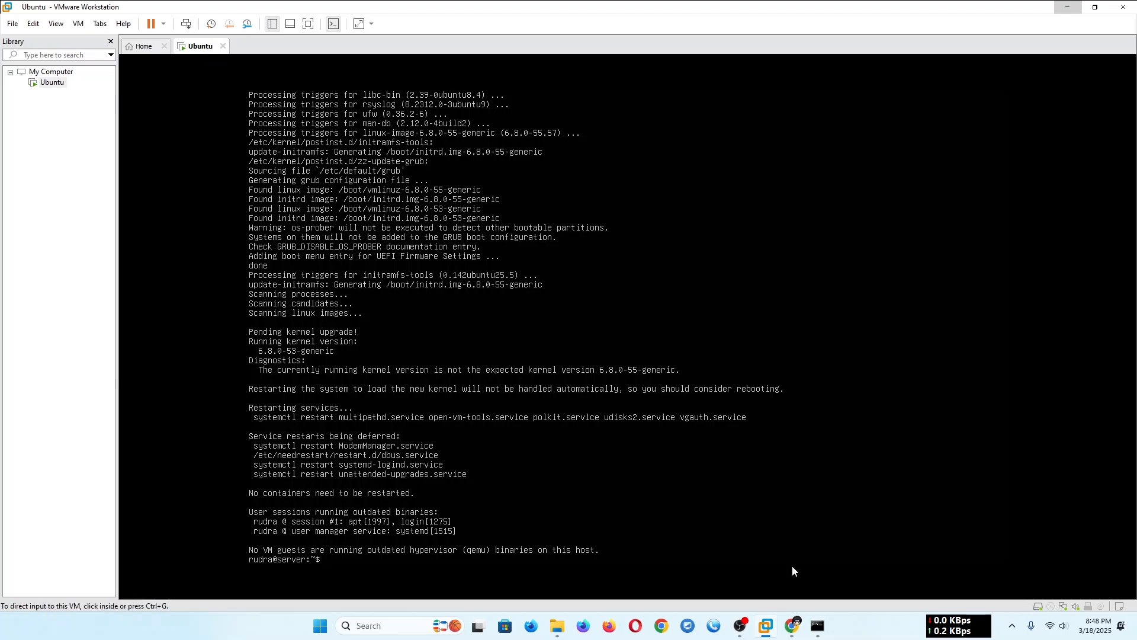
left_click(817, 625)
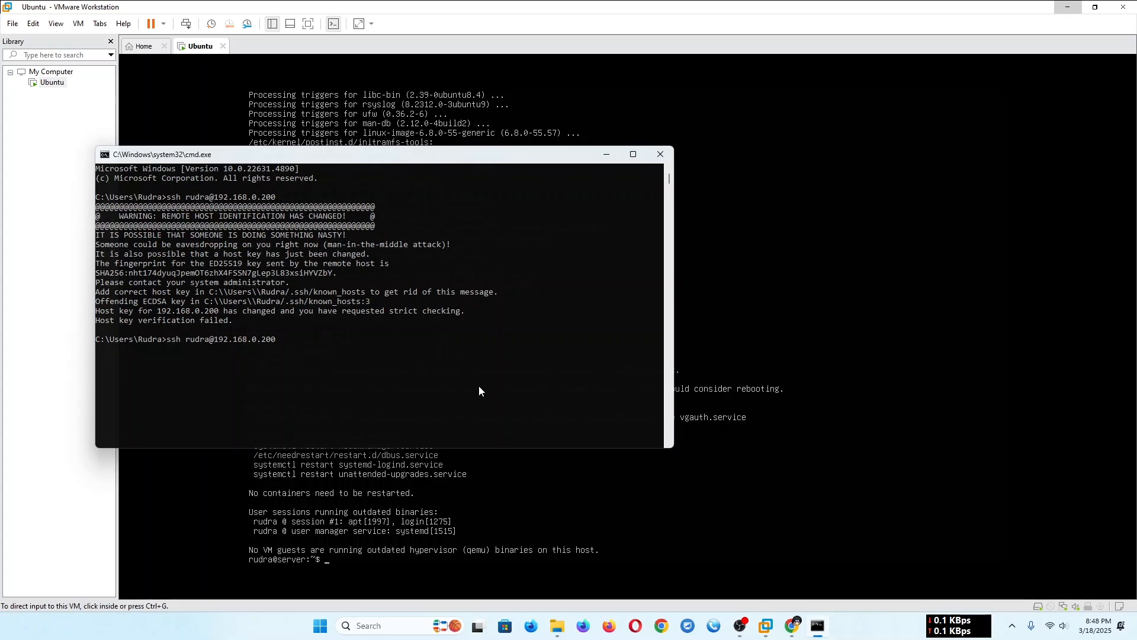
key("Return")
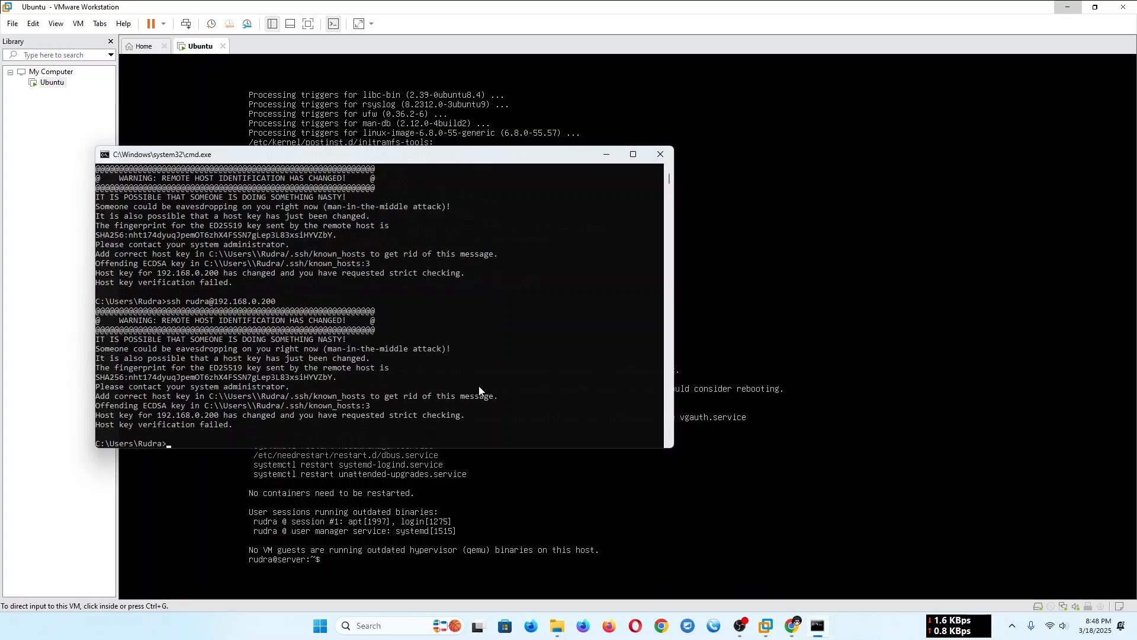
scroll(282, 397, "down", 2)
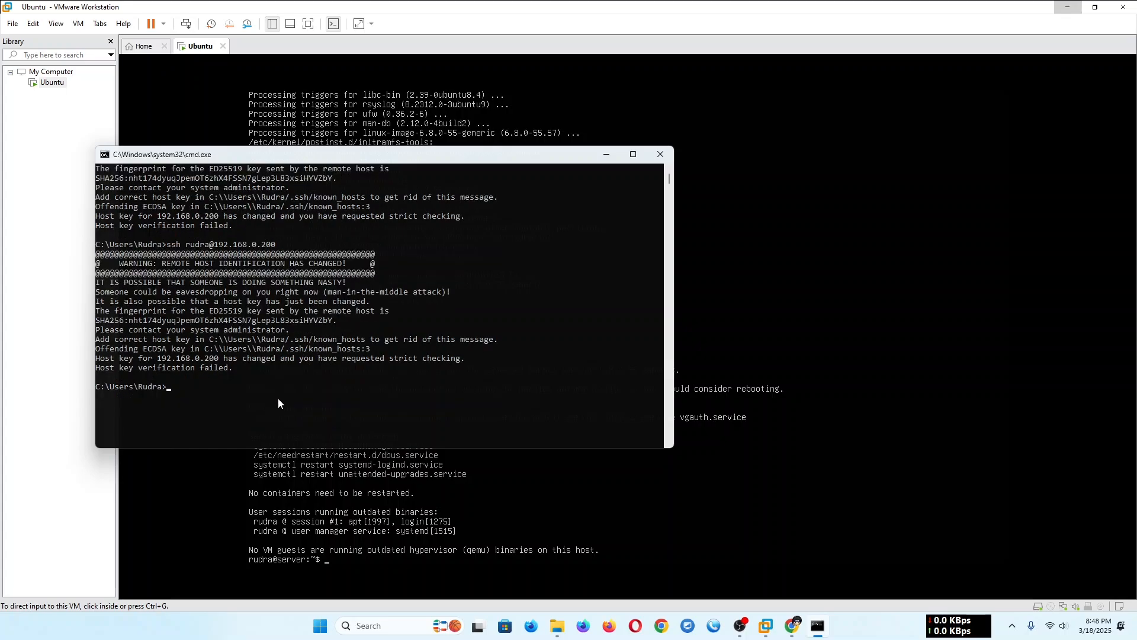
- Try an ssh connection to the server account at 192.168.0.200, with spaces around the @ sign
type("ssh rudra @ v")
key("BackSpace")
type("192.168.0.200")
key("Return")
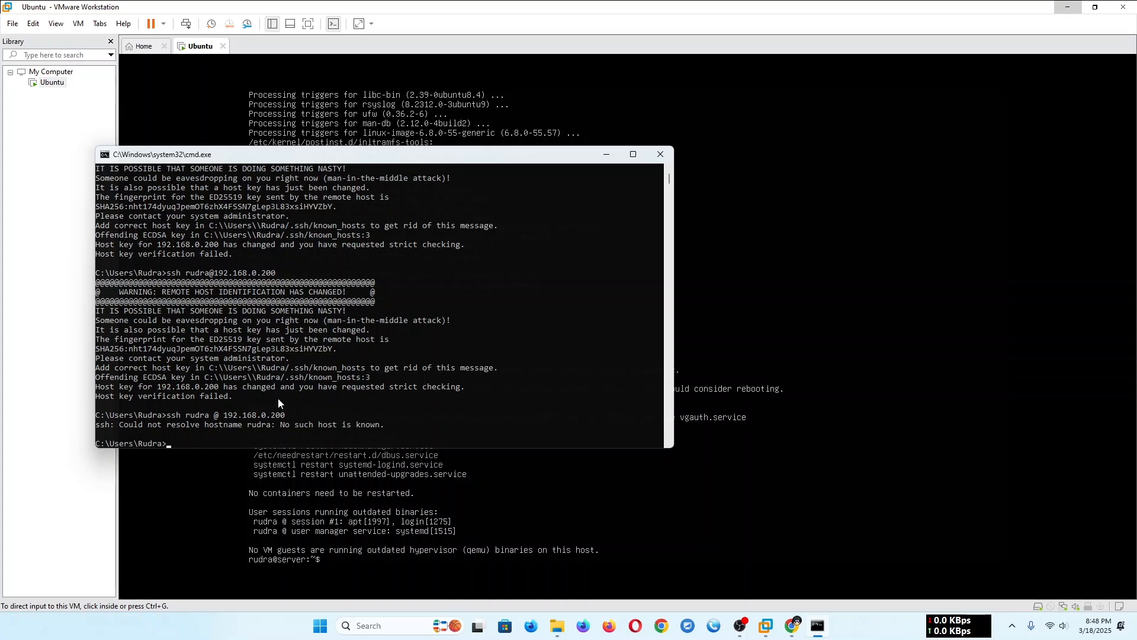
- Move the Command Prompt window aside and clear the server's terminal in the virtual machine
left_click_drag(364, 156, 972, 101)
left_click(496, 495)
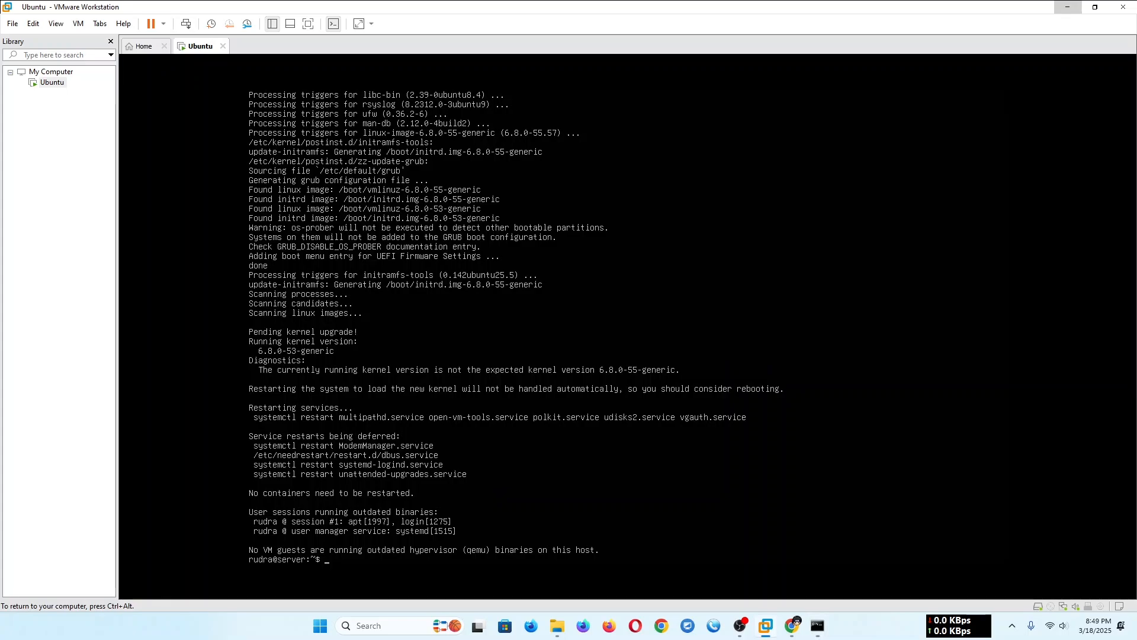
key("ctrl+l")
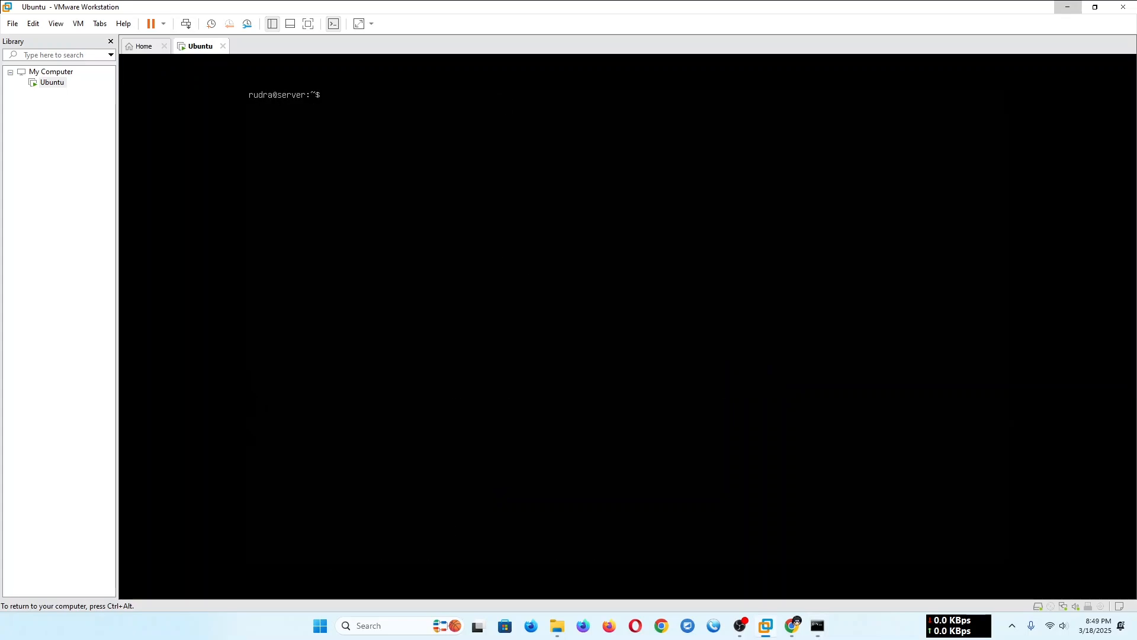
- Refresh the server's package lists with sudo apt update and enter the sudo password
type("ap")
key("BackSpace")
key("BackSpace")
type("sudo apt update")
key("Return")
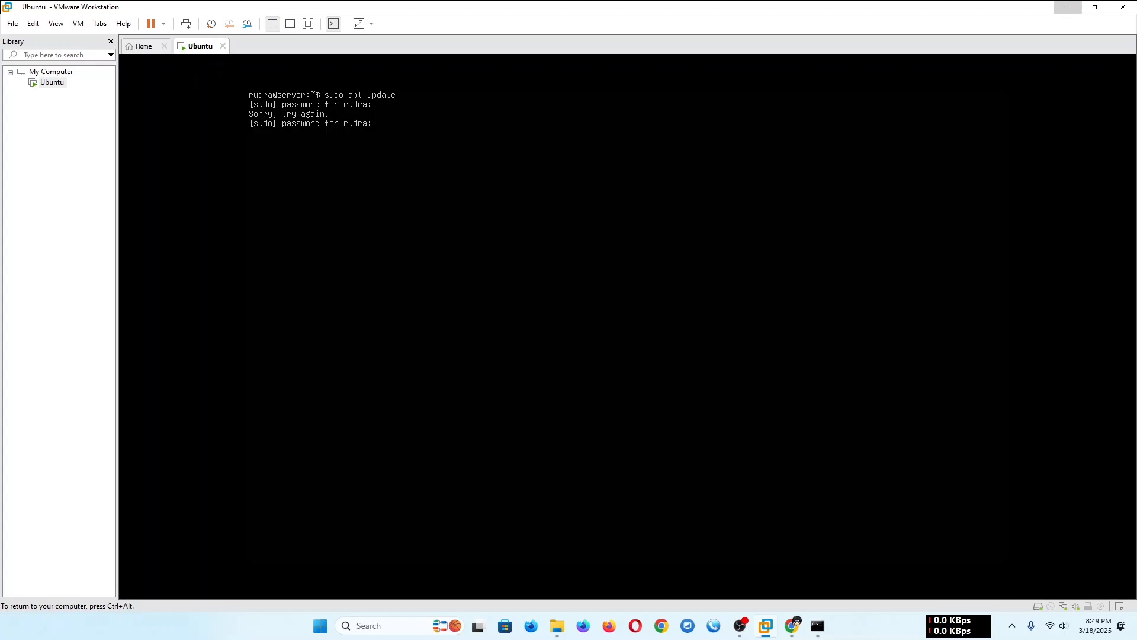
key("Return")
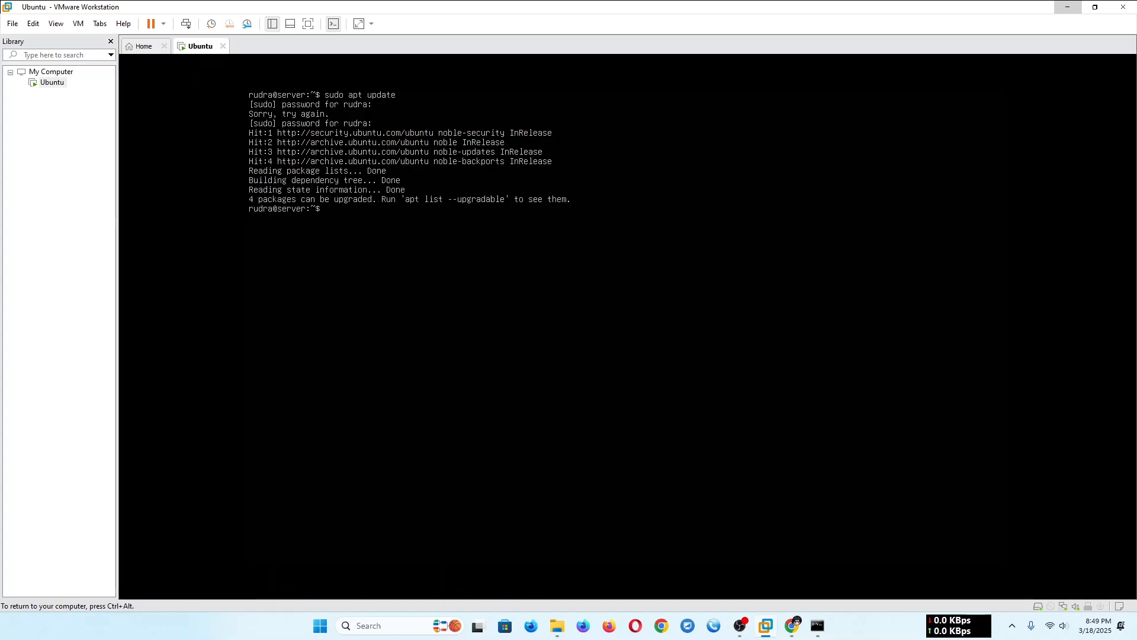
- Check for remaining package upgrades on the server by running sudo apt upgrade
type("sudo ")
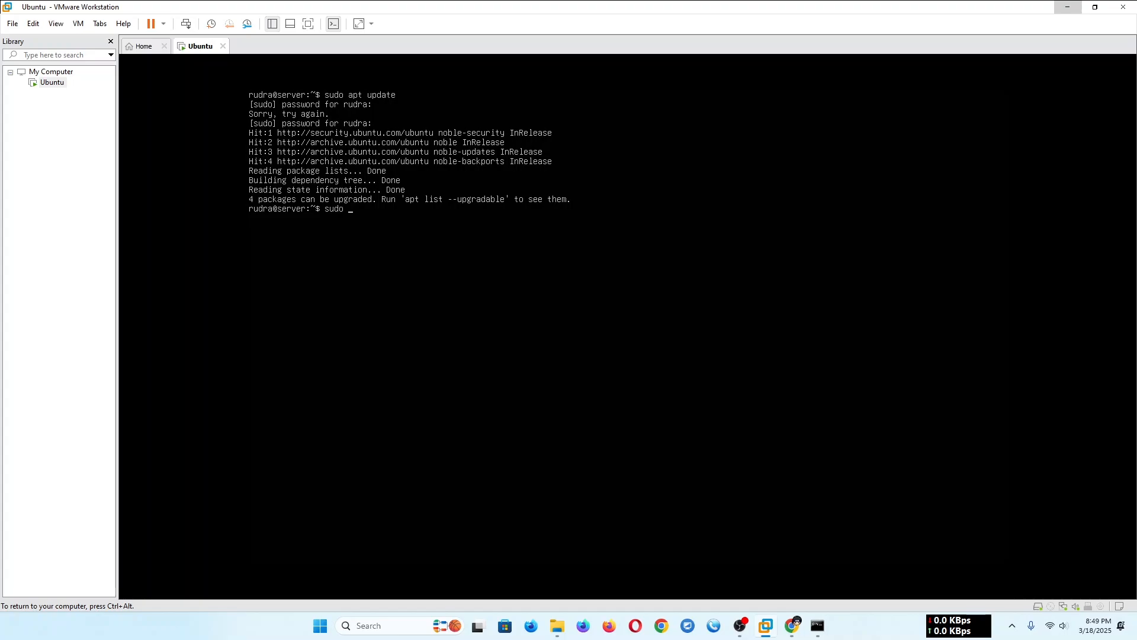
type("apt upgrade")
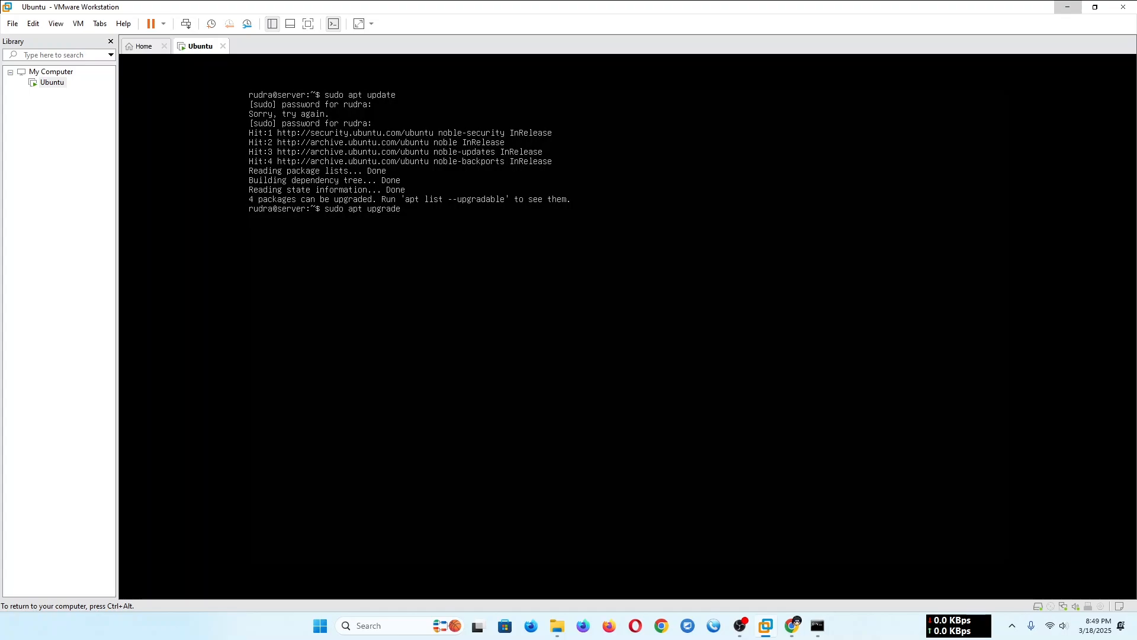
key("Return")
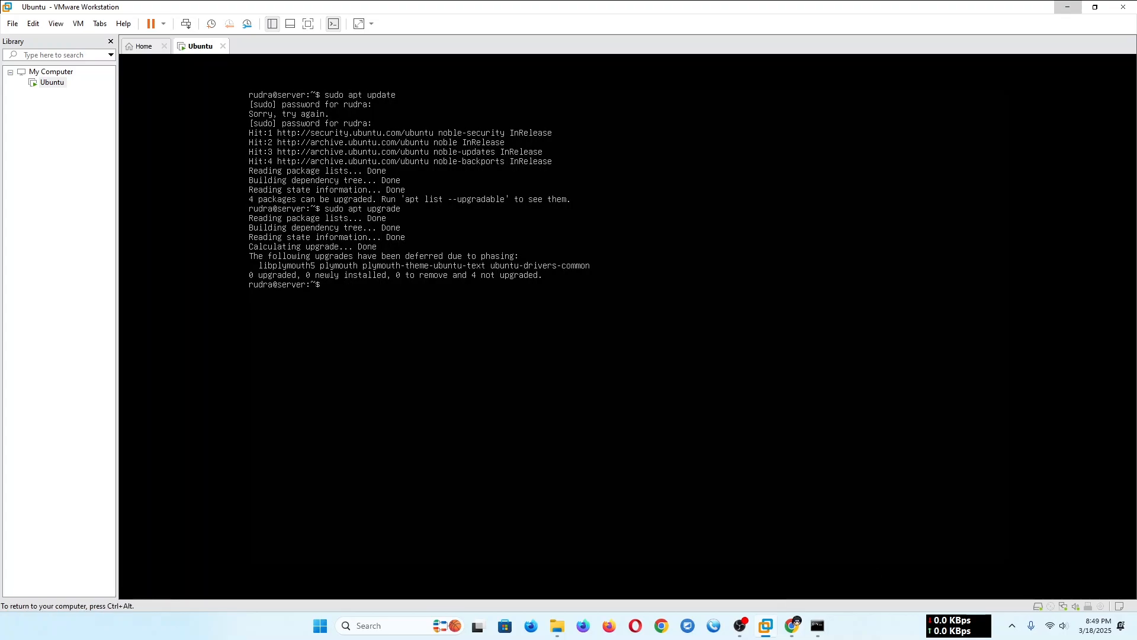
- Try again to connect by rerunning the earlier ssh command without spaces from the Command Prompt's history
key("ctrl+alt")
left_click(817, 625)
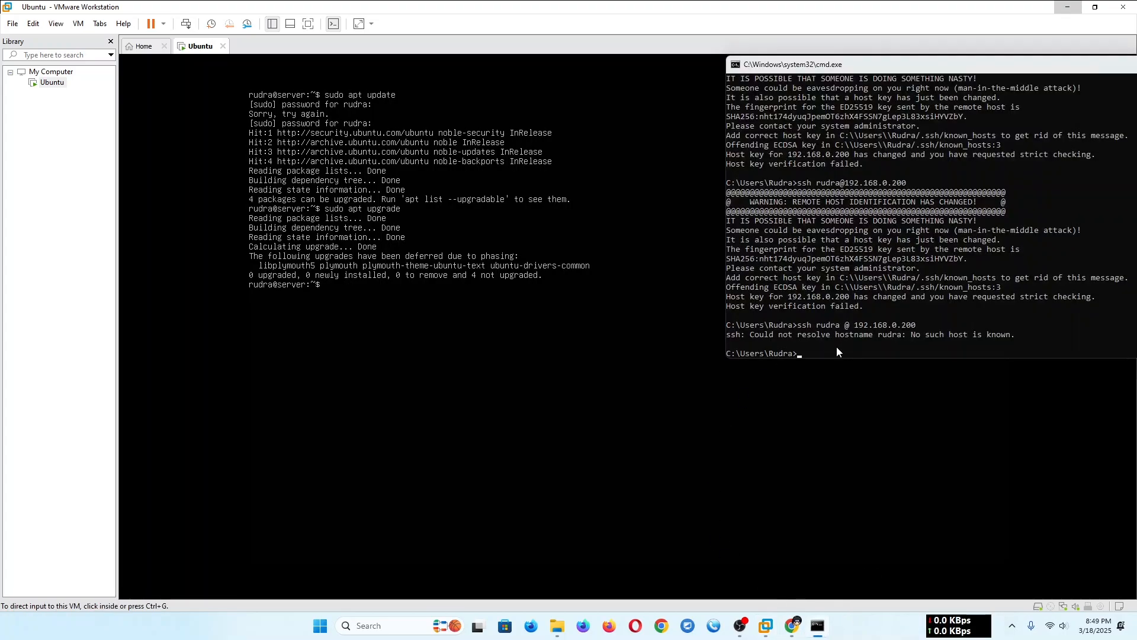
key("Up")
key("Up")
key("Return")
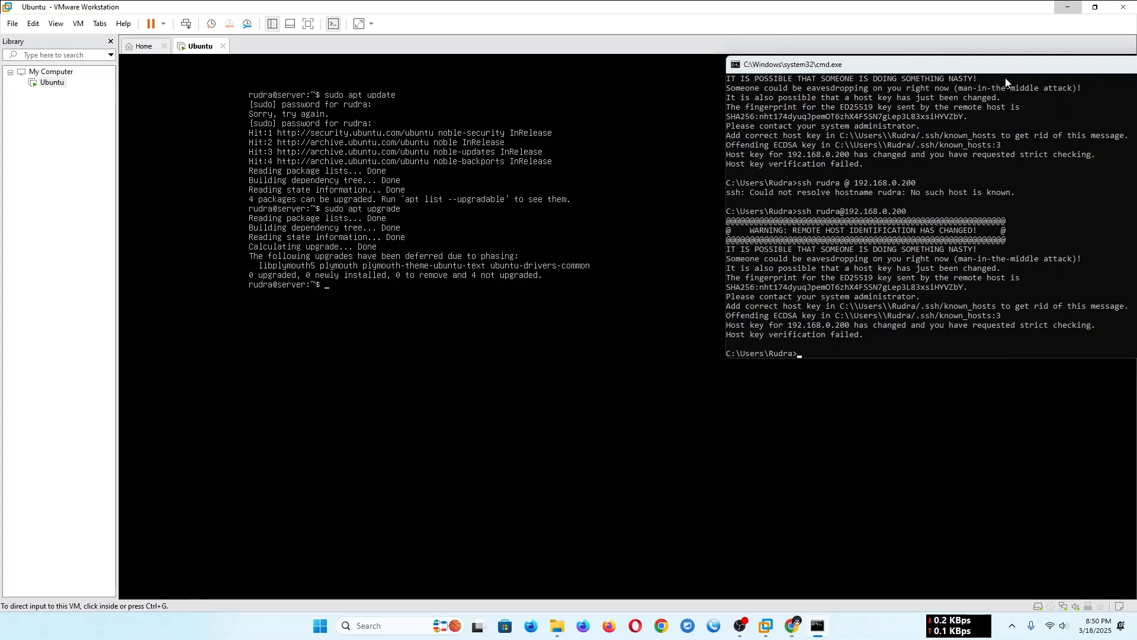
- Close the Command Prompt and open a fresh one on the Windows host
left_click_drag(961, 62, 560, 87)
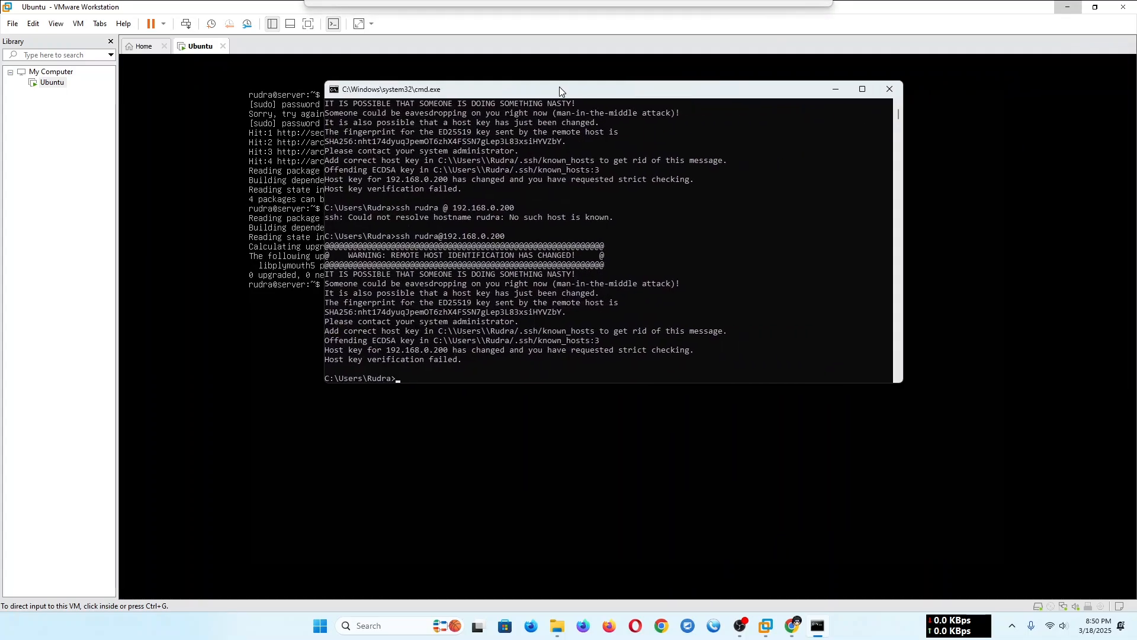
left_click(892, 92)
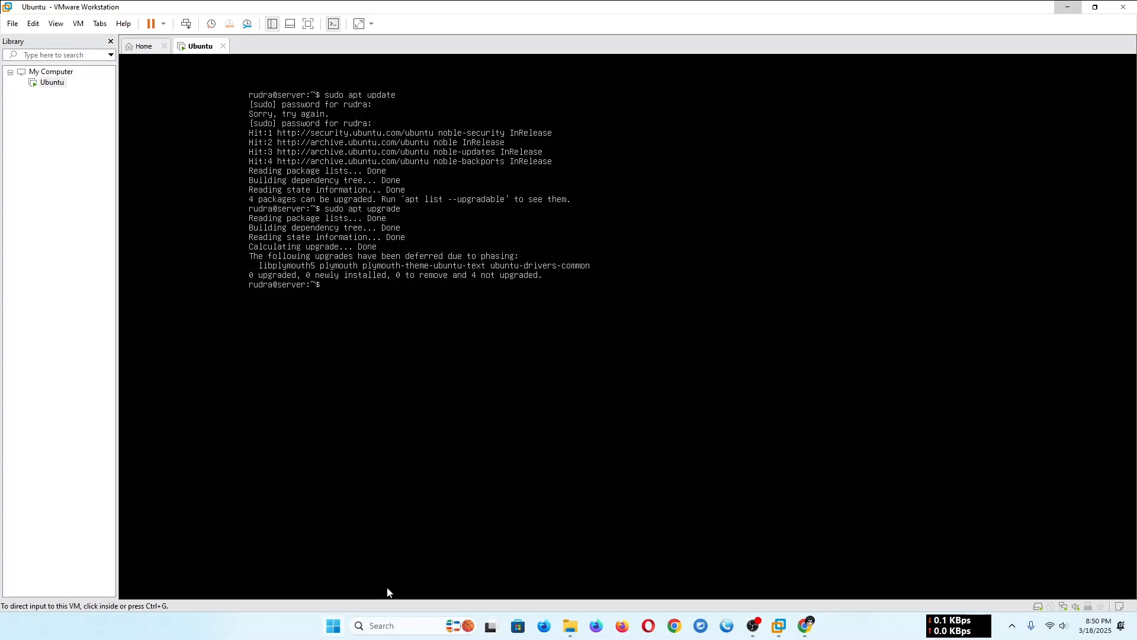
key("super")
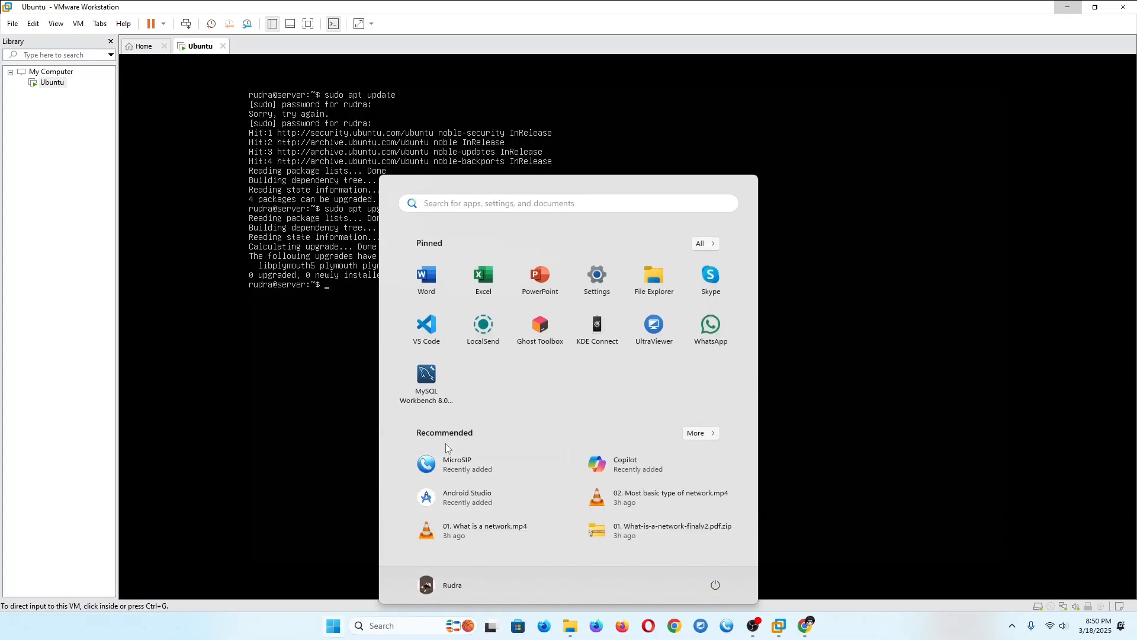
key("super+r")
key("Return")
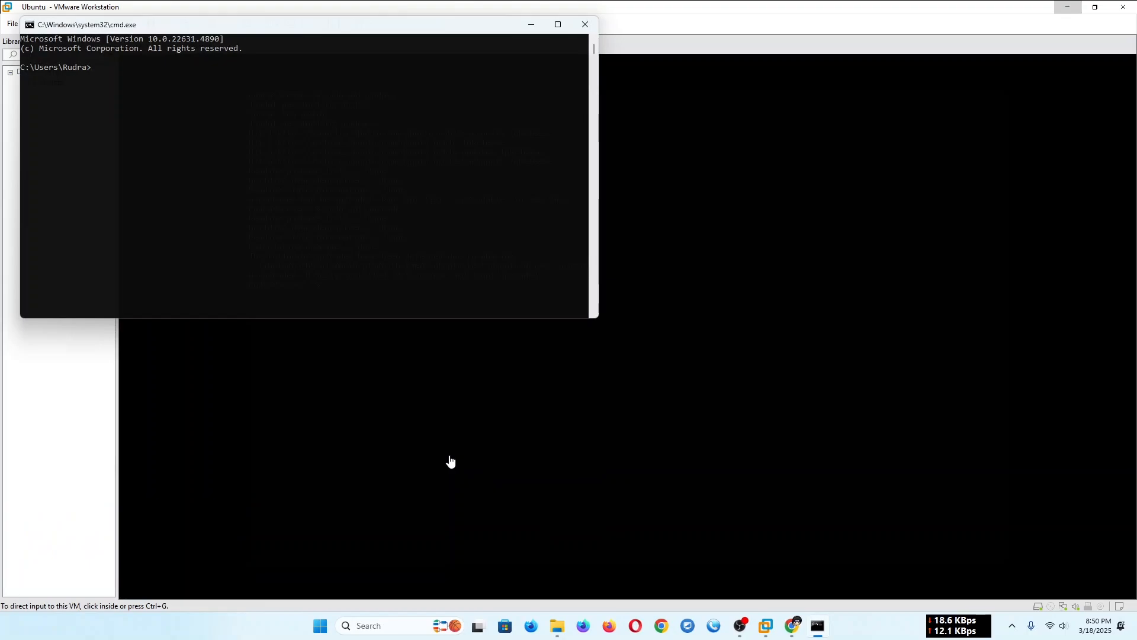
- Test the connection from the Windows host to the server by pinging 192.168.0.200
type("ping 1")
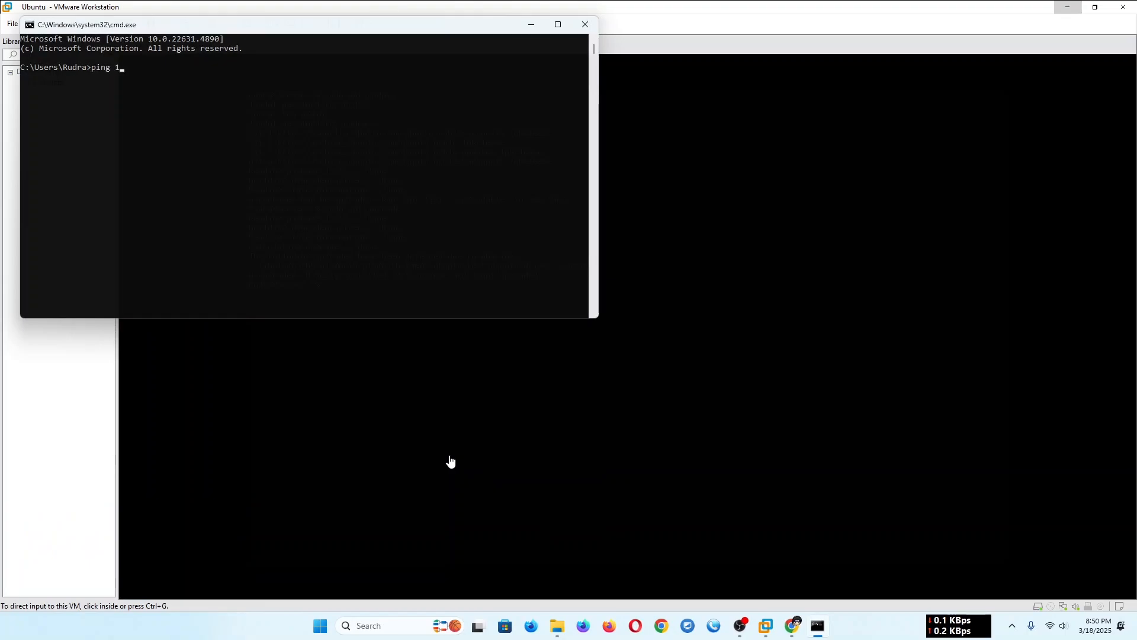
type("92.168.0.200")
key("Return")
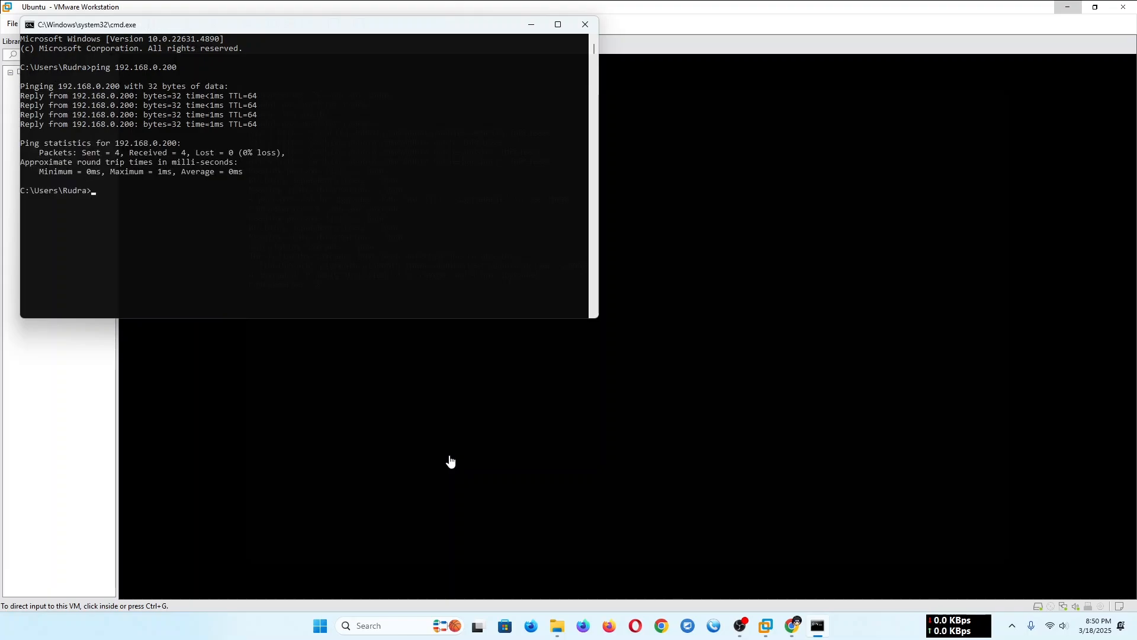
- Try to connect over SSH to the server account at 192.168.0.200 from the new Command Prompt
type("ssh rudra@192.168.0.200")
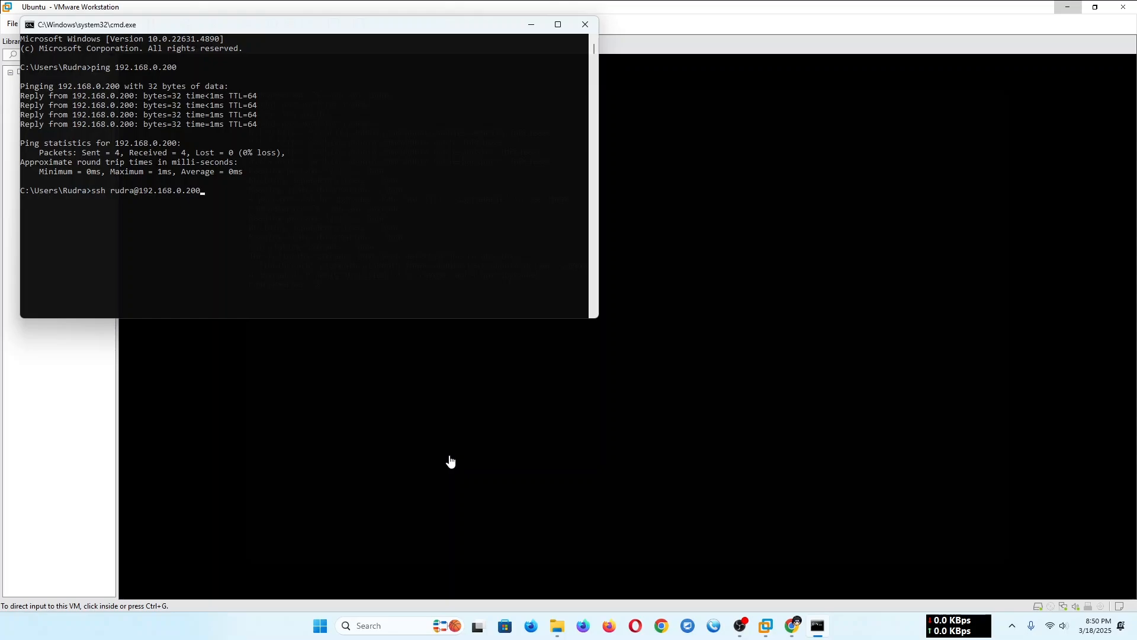
key("Return")
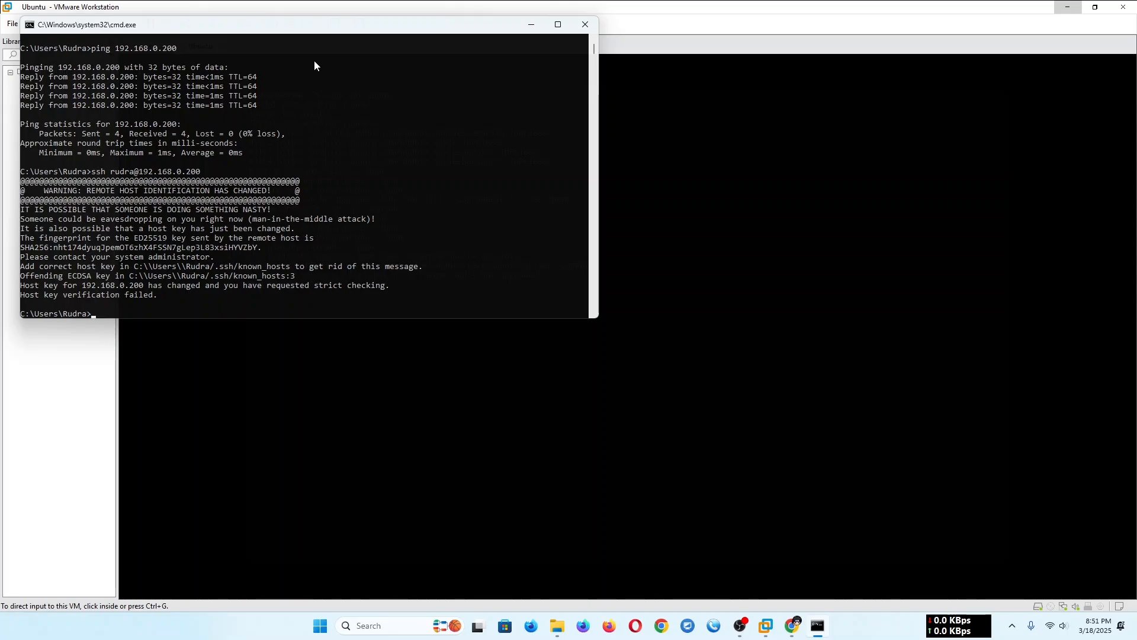
- Move the Command Prompt off the server console's output and copy the ssh command with its complete host key warning
left_click_drag(333, 32, 783, 43)
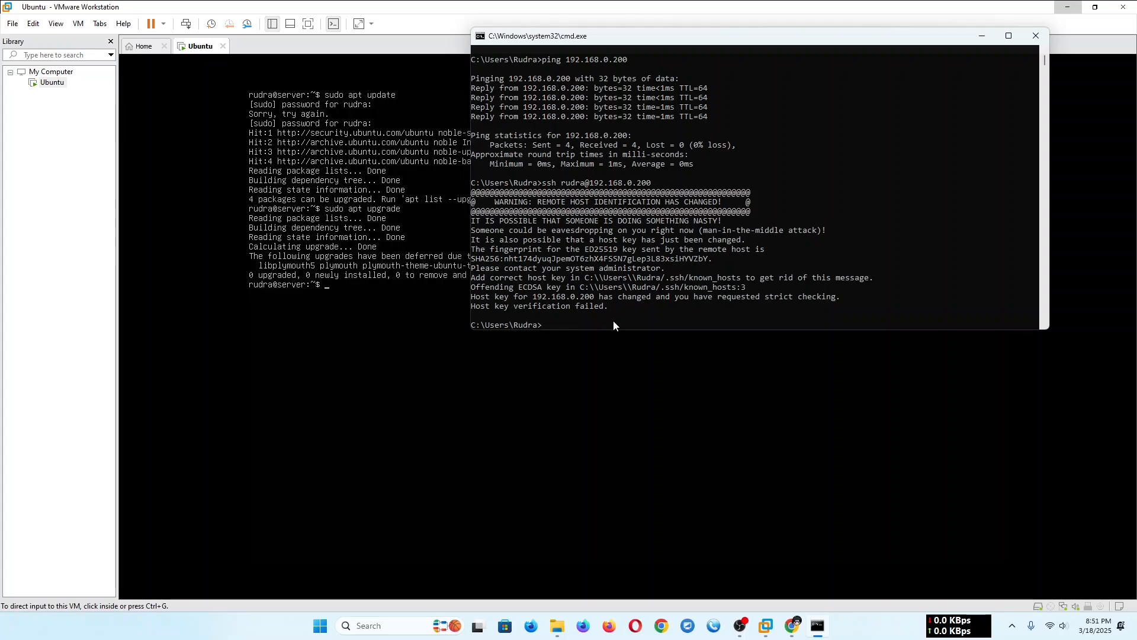
left_click_drag(611, 311, 460, 184)
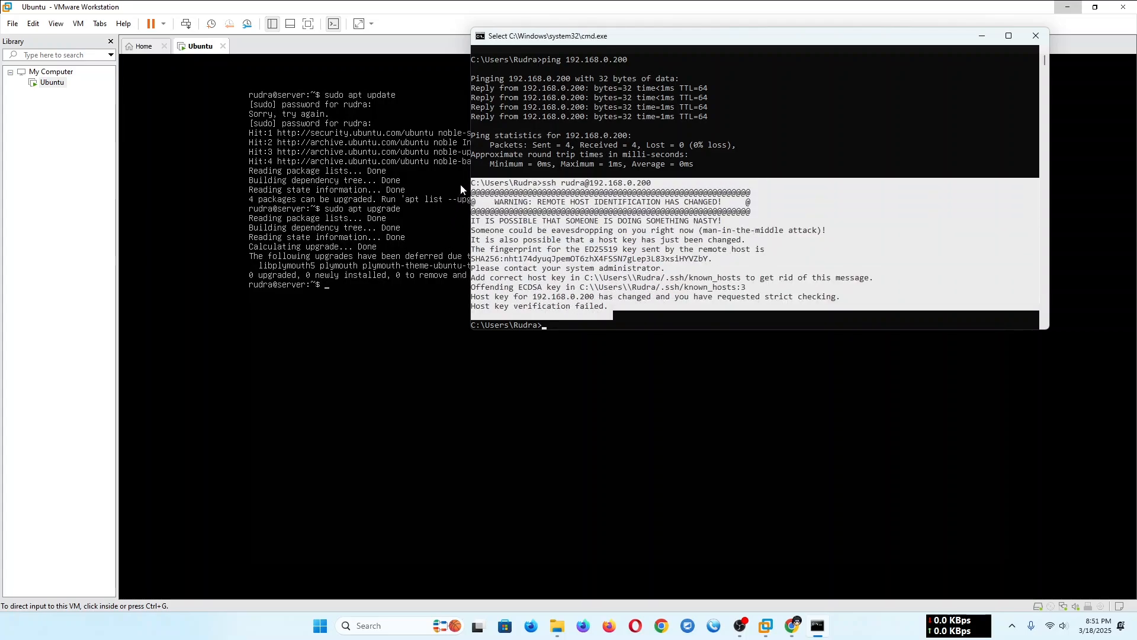
right_click(548, 229)
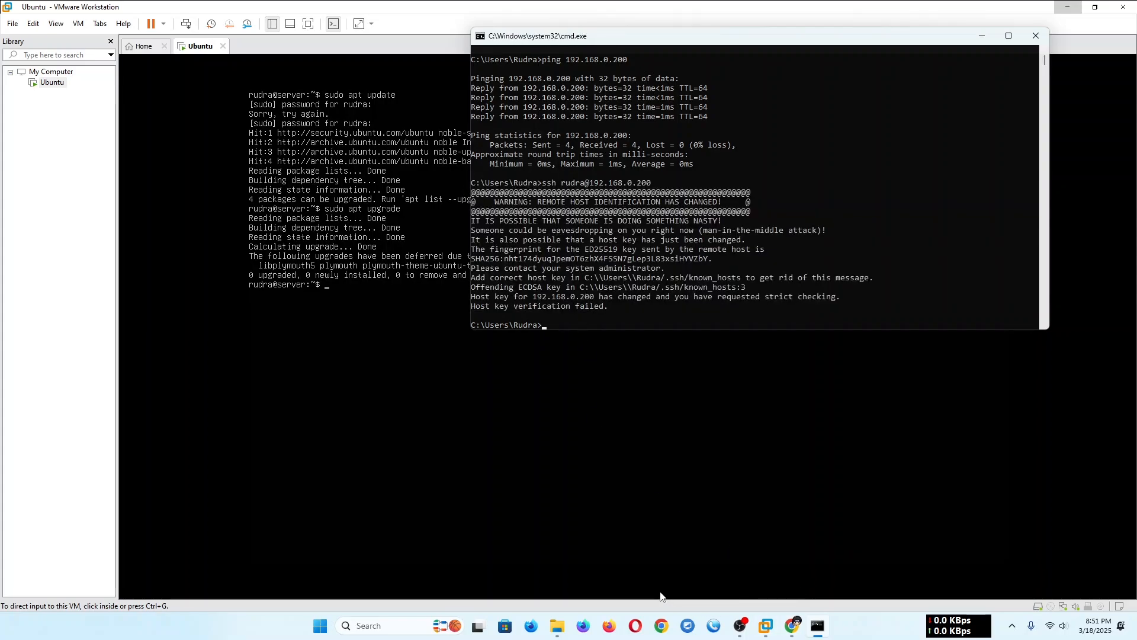
- Switch to Chrome, open DeepSeek in a new tab and submit the copied SSH host key error as a message
left_click(792, 626)
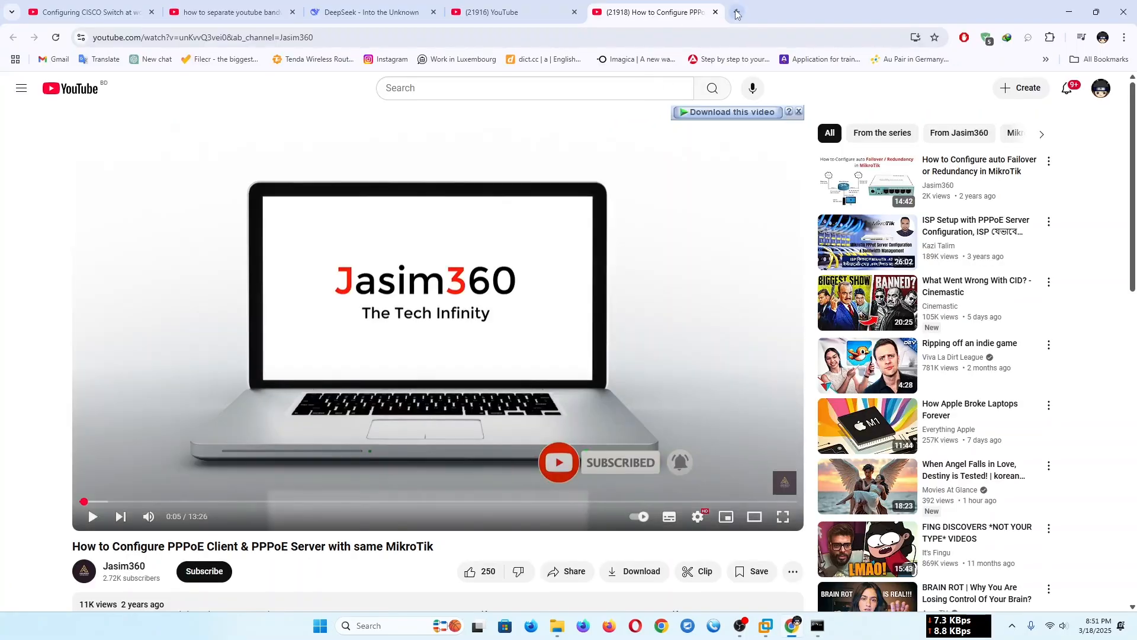
key("ctrl+t")
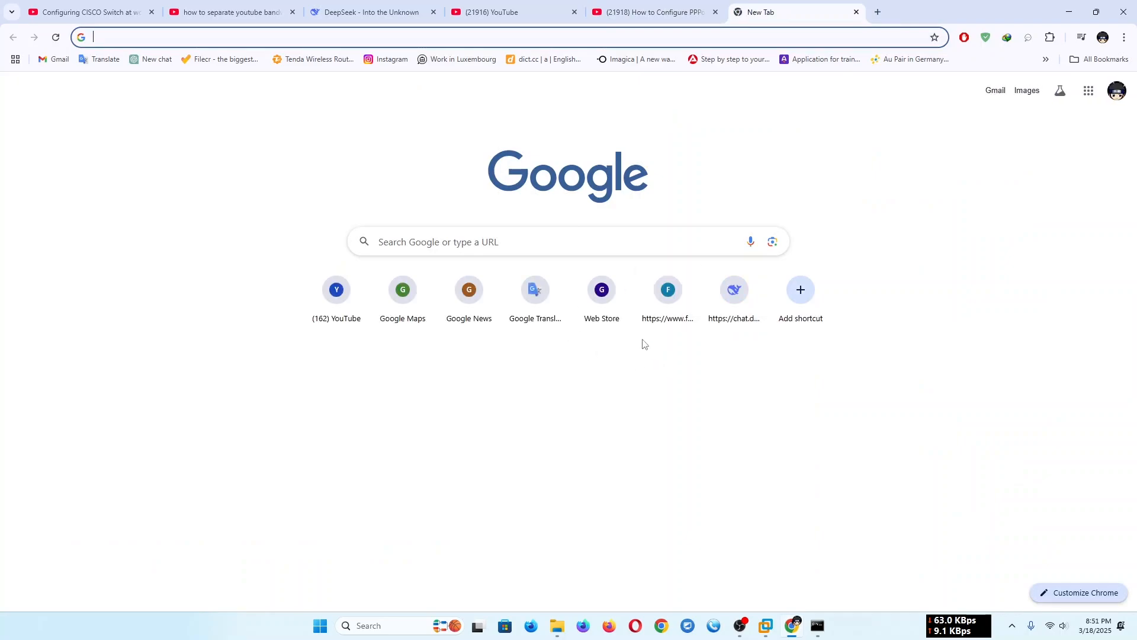
left_click(723, 320)
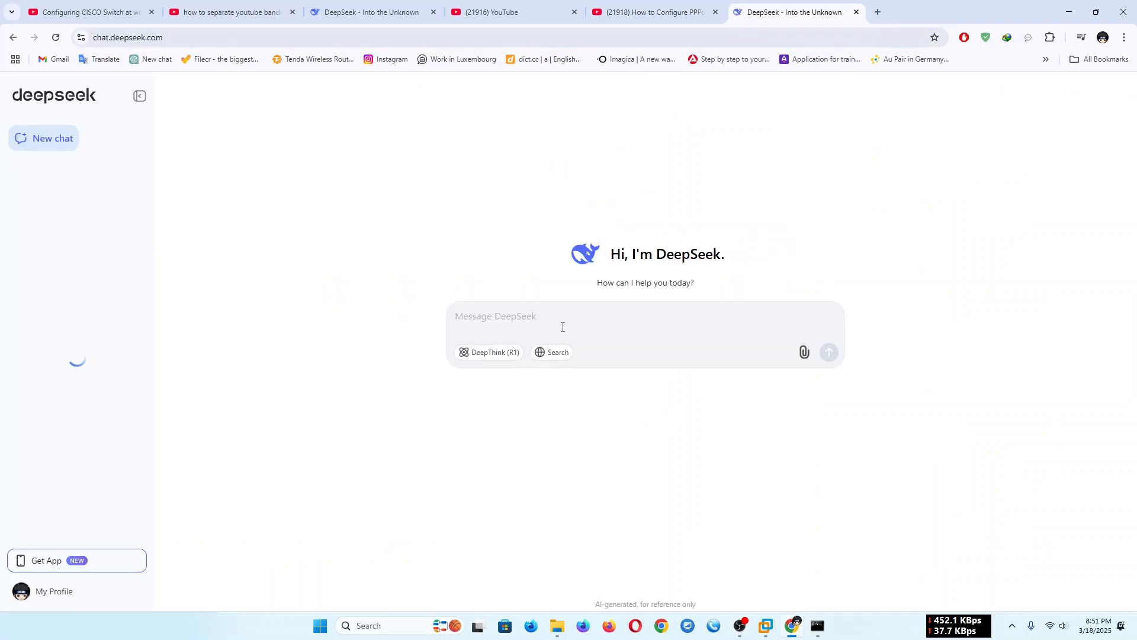
right_click(560, 326)
left_click(587, 414)
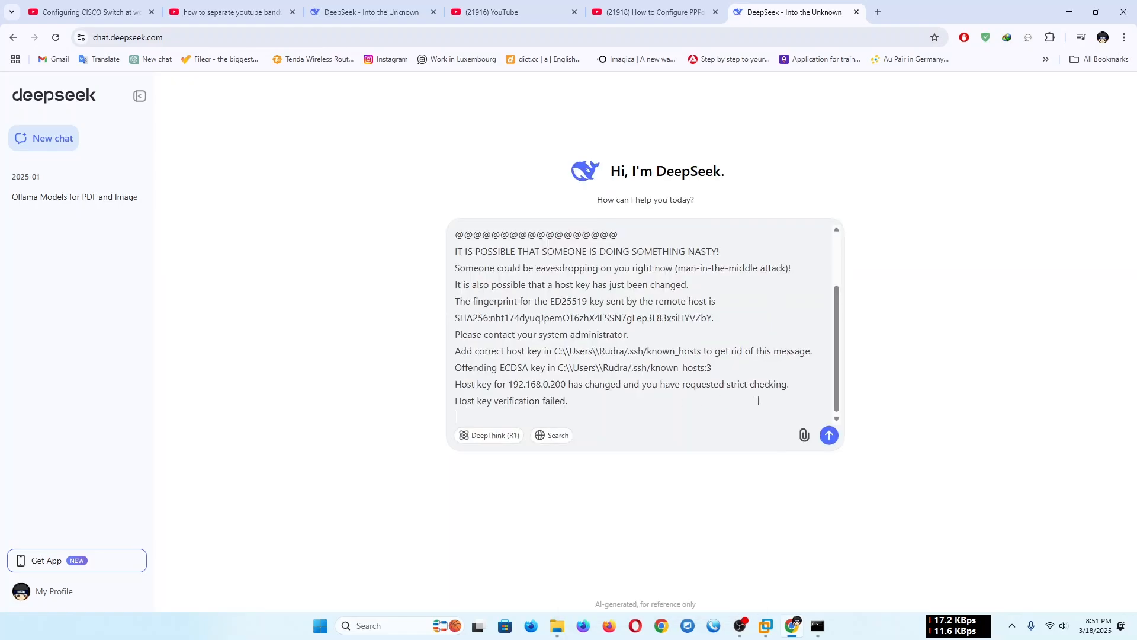
left_click(829, 435)
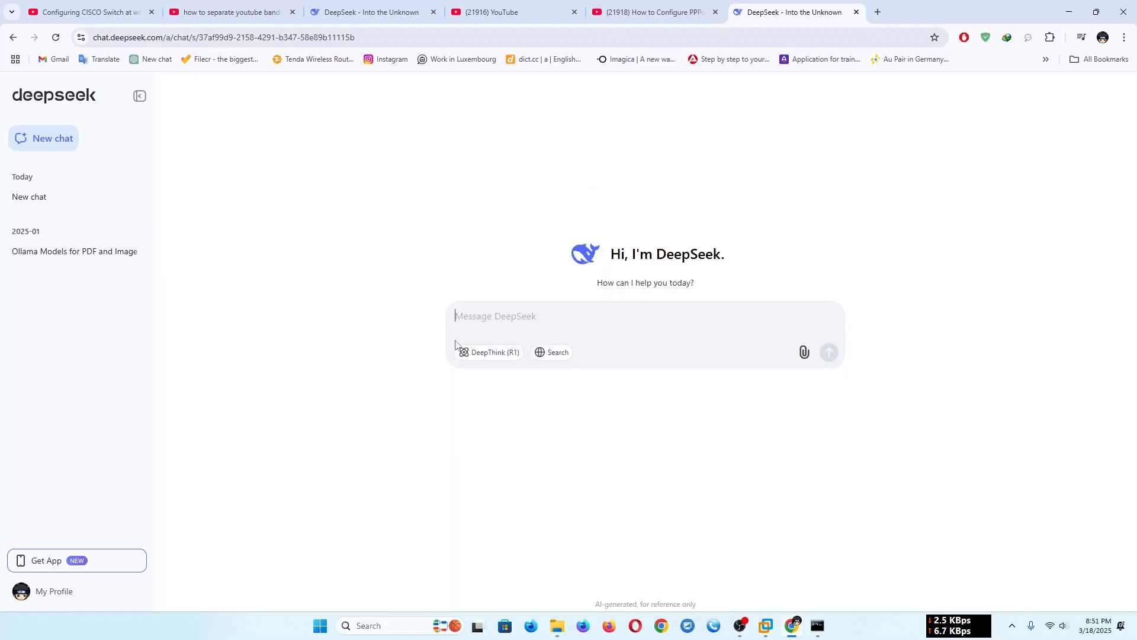
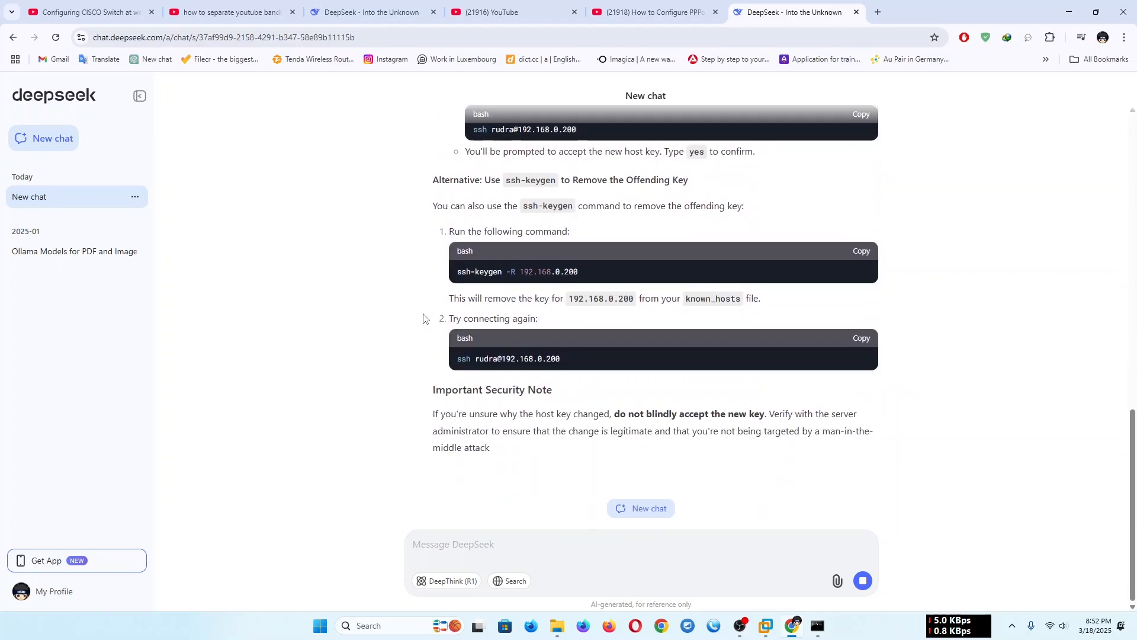
- Copy .ssh\known_hosts from the file path in DeepSeek's answer and try to run it in the Command Prompt
scroll(423, 319, "up", 4)
scroll(423, 319, "up", 2)
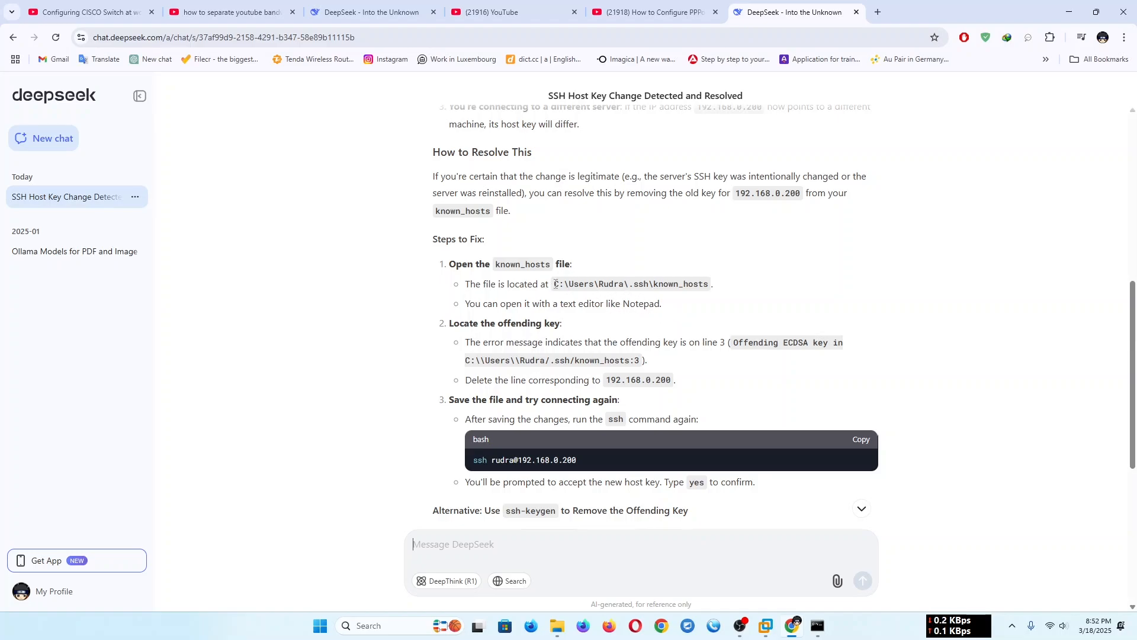
left_click_drag(556, 284, 721, 288)
left_click(721, 288)
left_click_drag(629, 286, 720, 287)
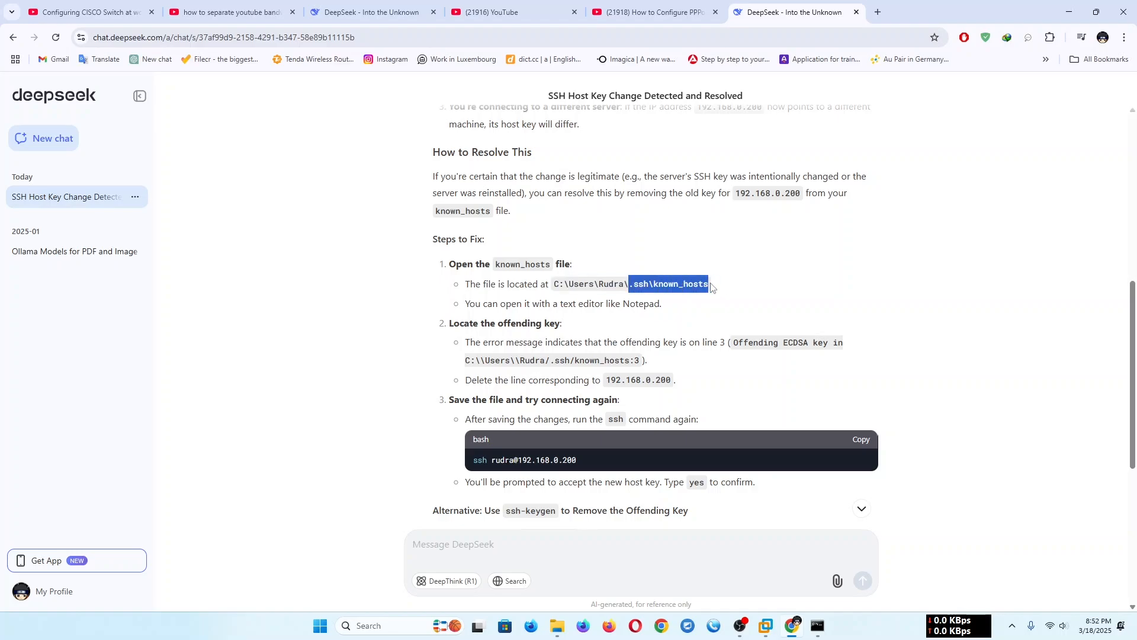
right_click(697, 291)
left_click(732, 303)
key("alt+Tab")
right_click(672, 325)
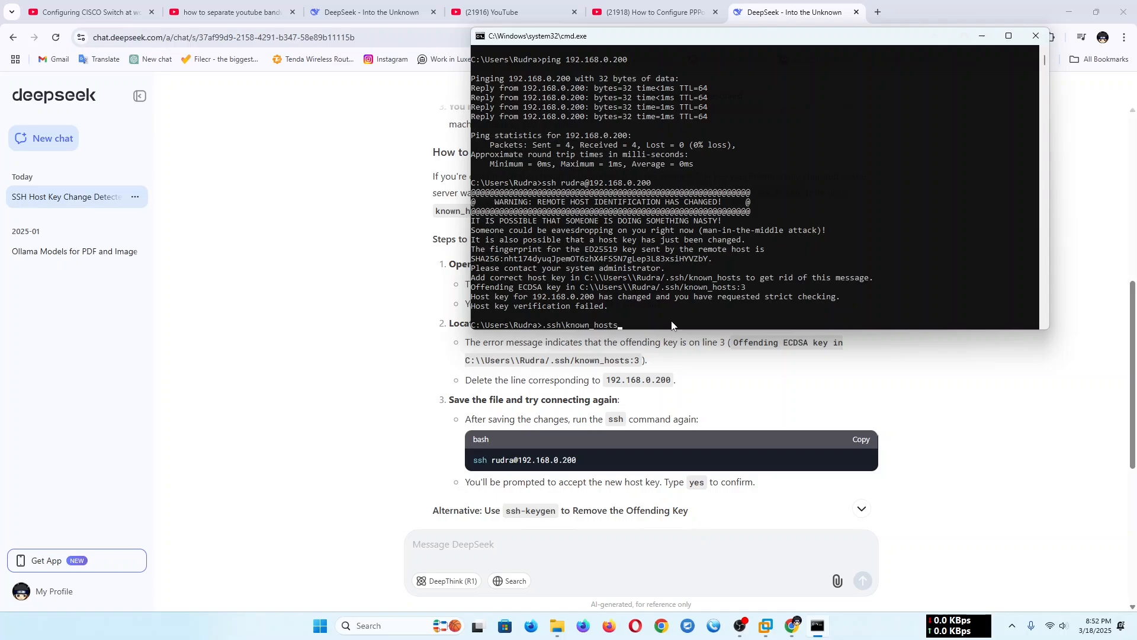
key("Return")
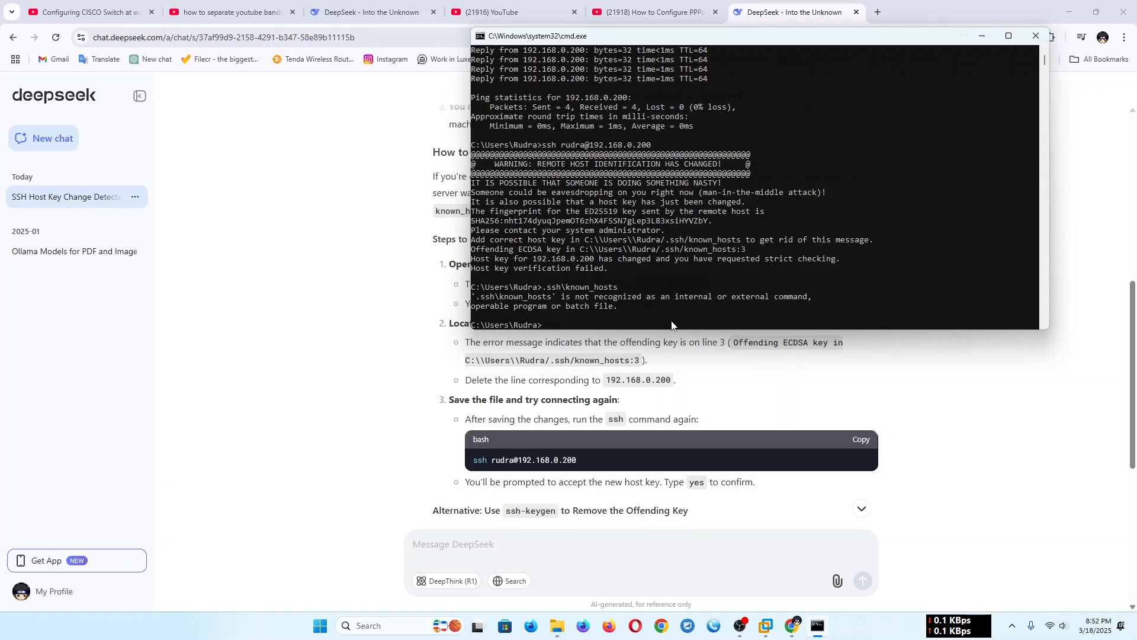
- Copy the ssh command from DeepSeek's third fix step and retry the connection to 192.168.0.200 in the Command Prompt
left_click(390, 394)
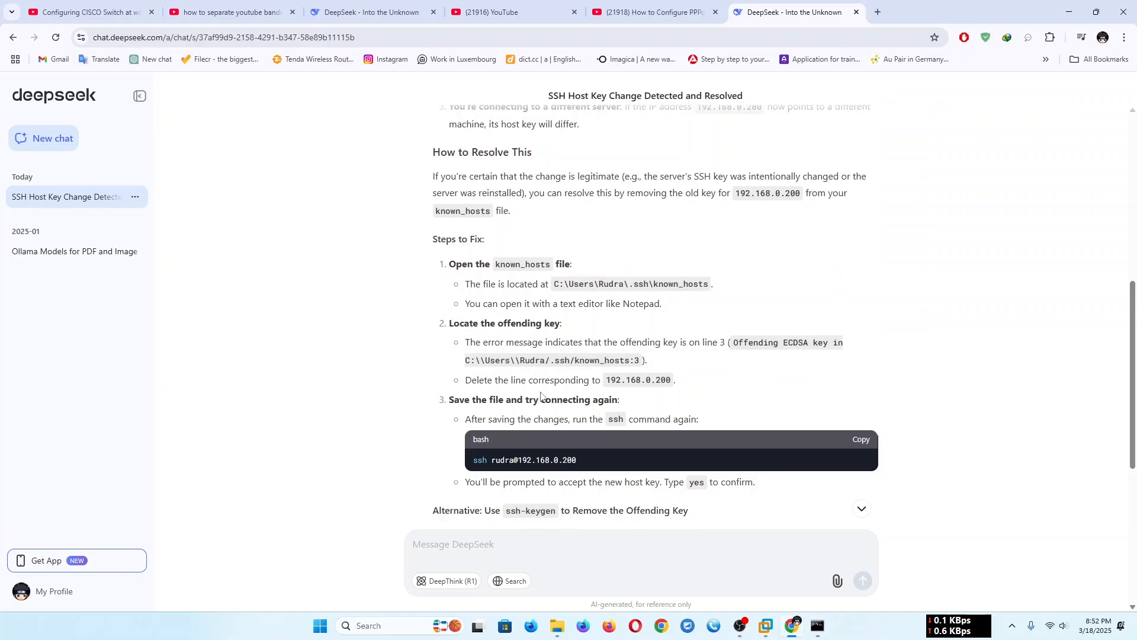
scroll(541, 395, "down", 1)
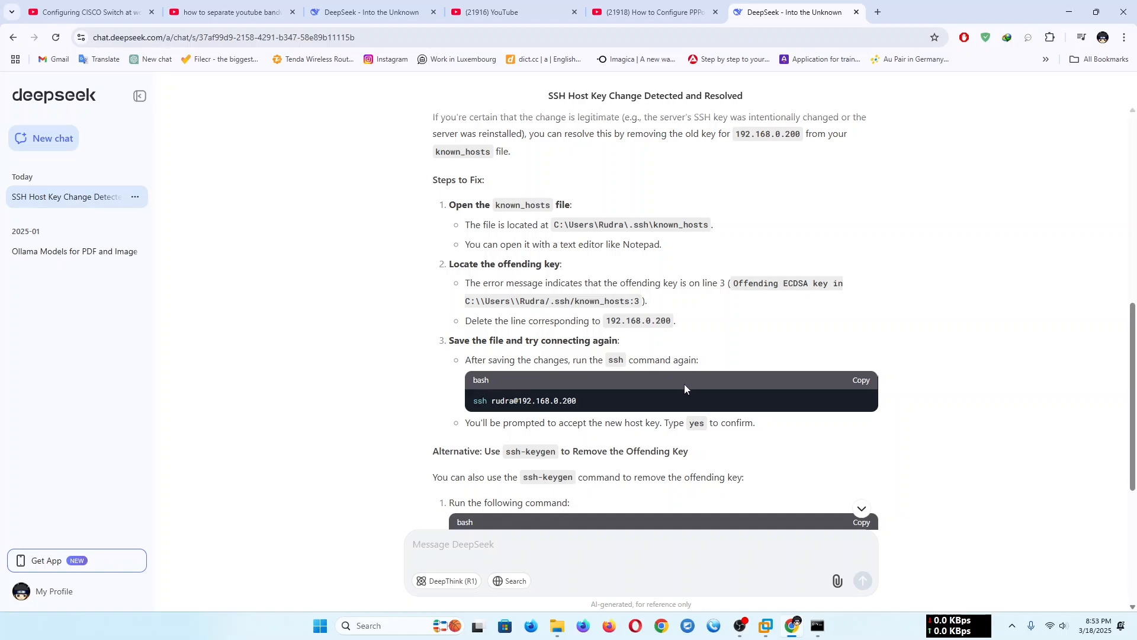
scroll(574, 388, "down", 1)
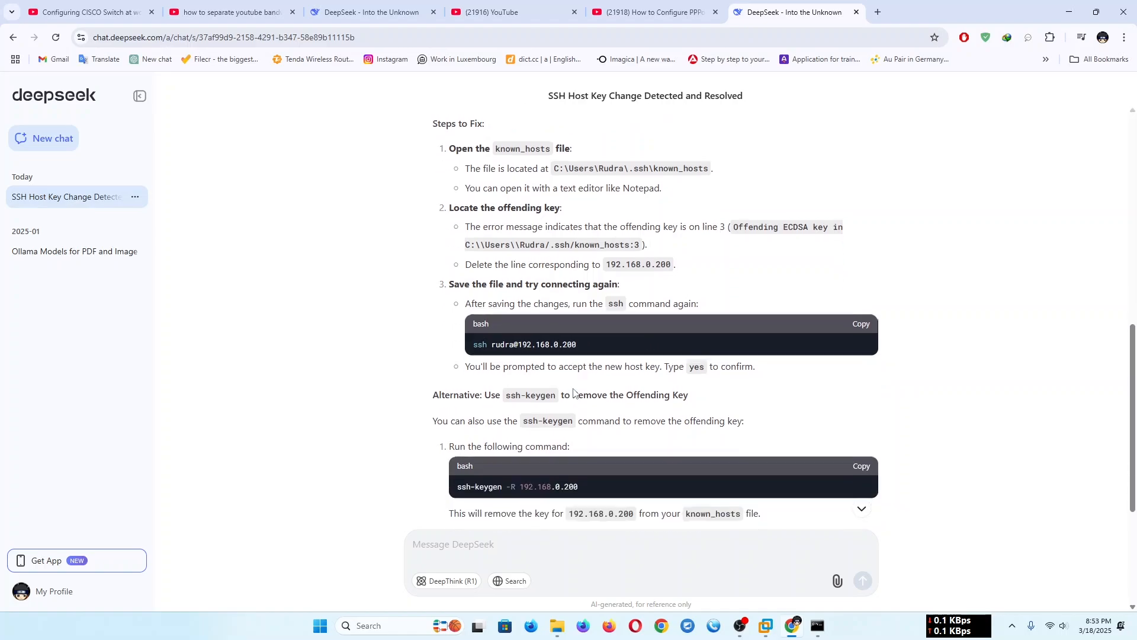
left_click(860, 324)
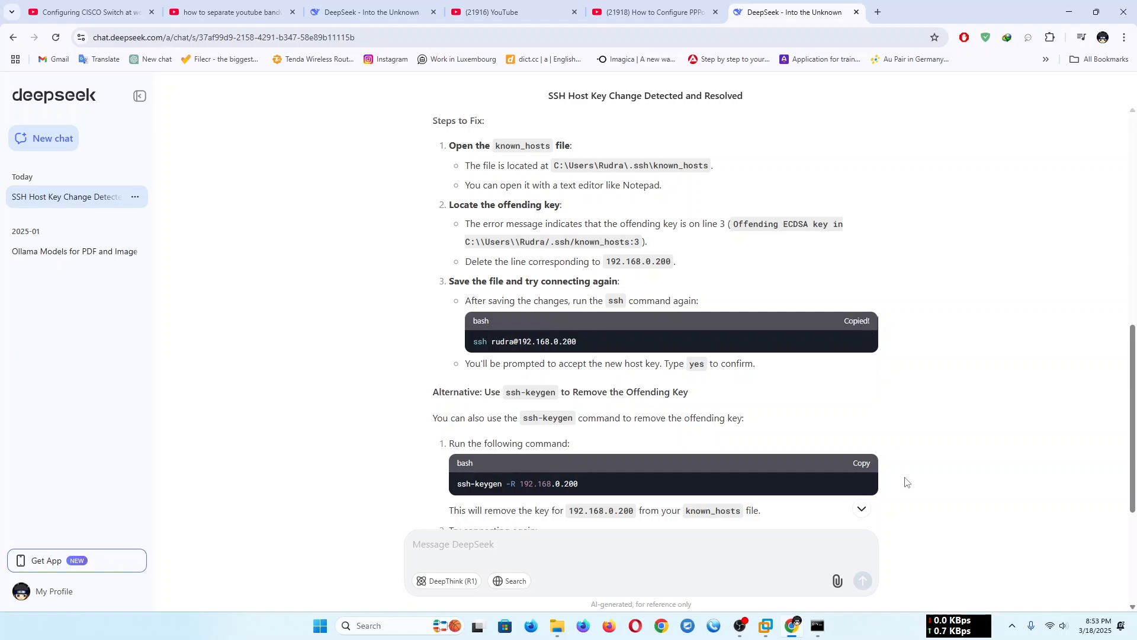
left_click(821, 629)
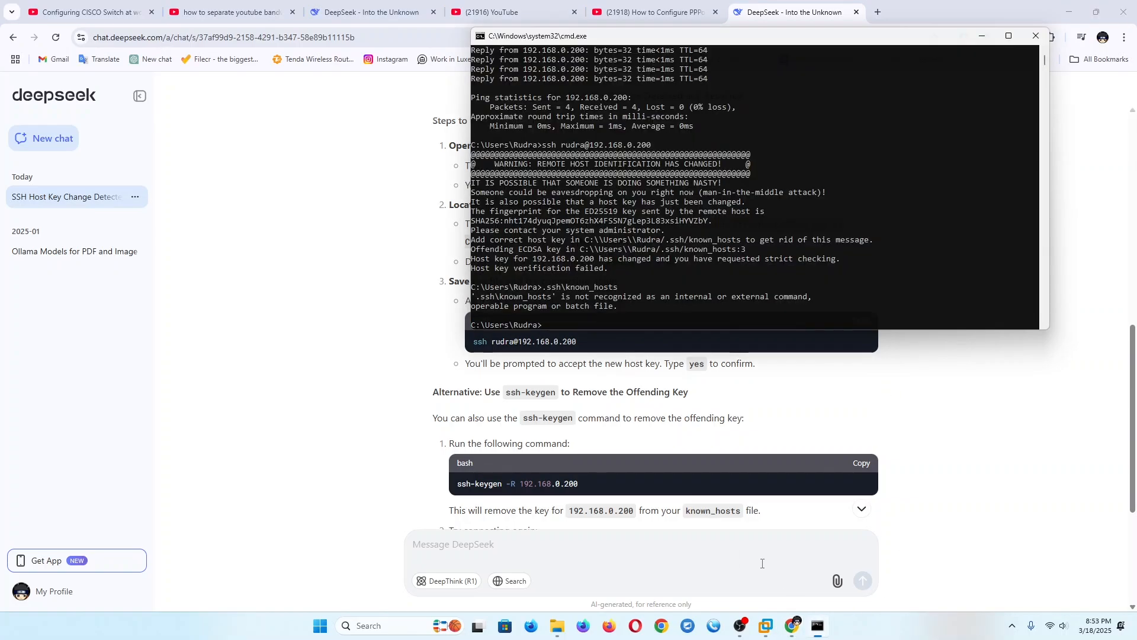
right_click(748, 314)
key("Return")
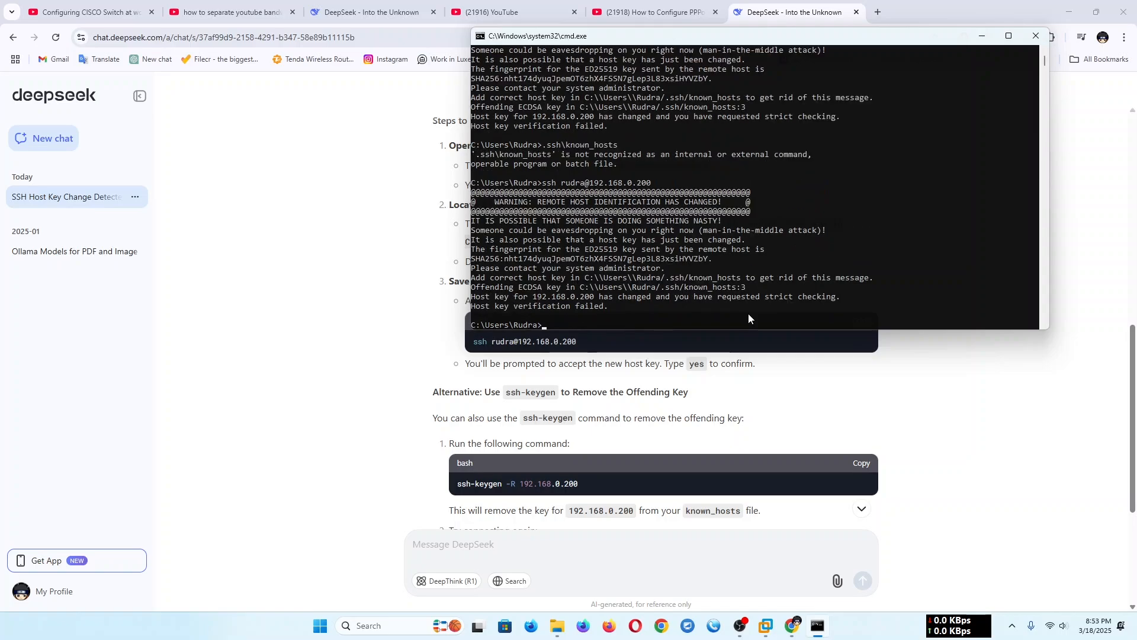
- Copy ssh-keygen -R 192.168.0.200 from DeepSeek's alternative fix and run it in the Command Prompt to remove the old host keys
left_click(718, 438)
left_click(860, 464)
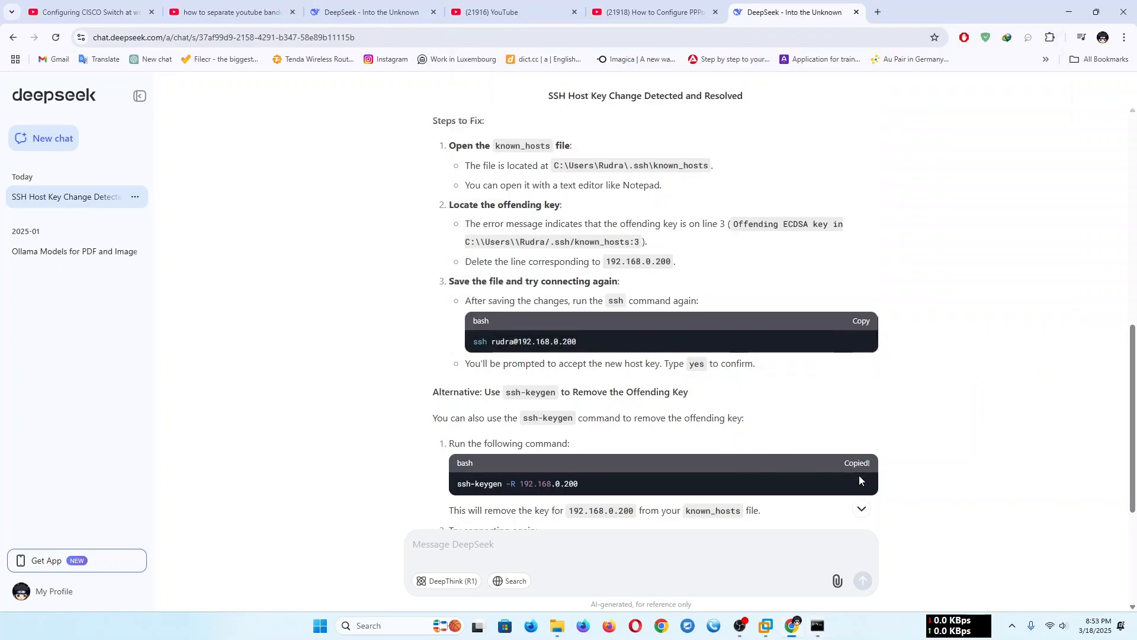
left_click(817, 626)
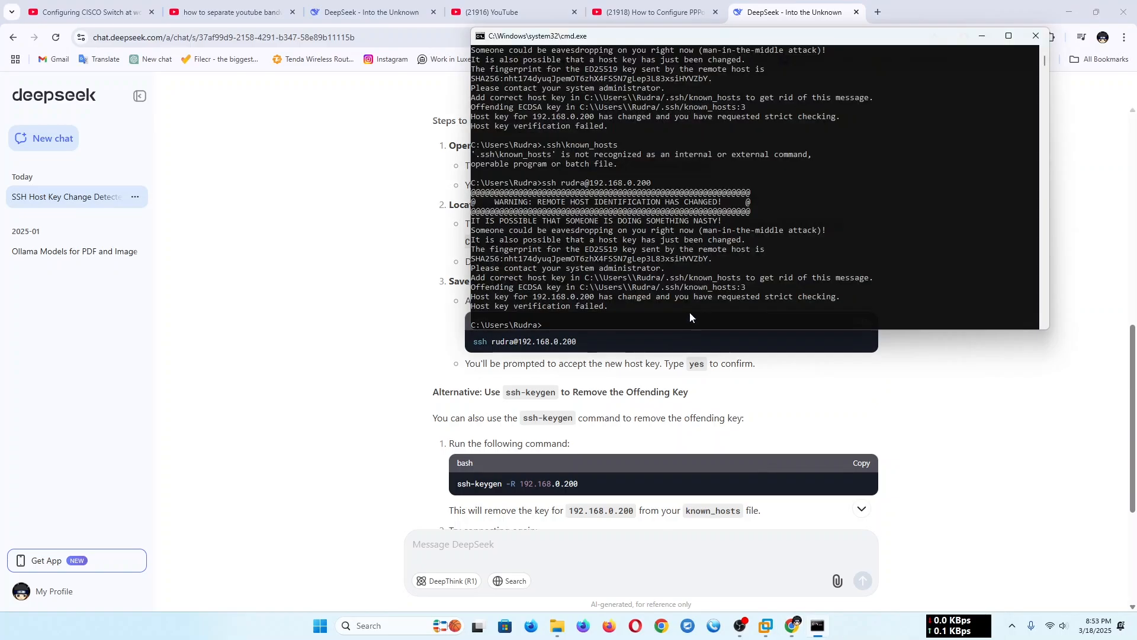
key("ctrl+v")
key("Return")
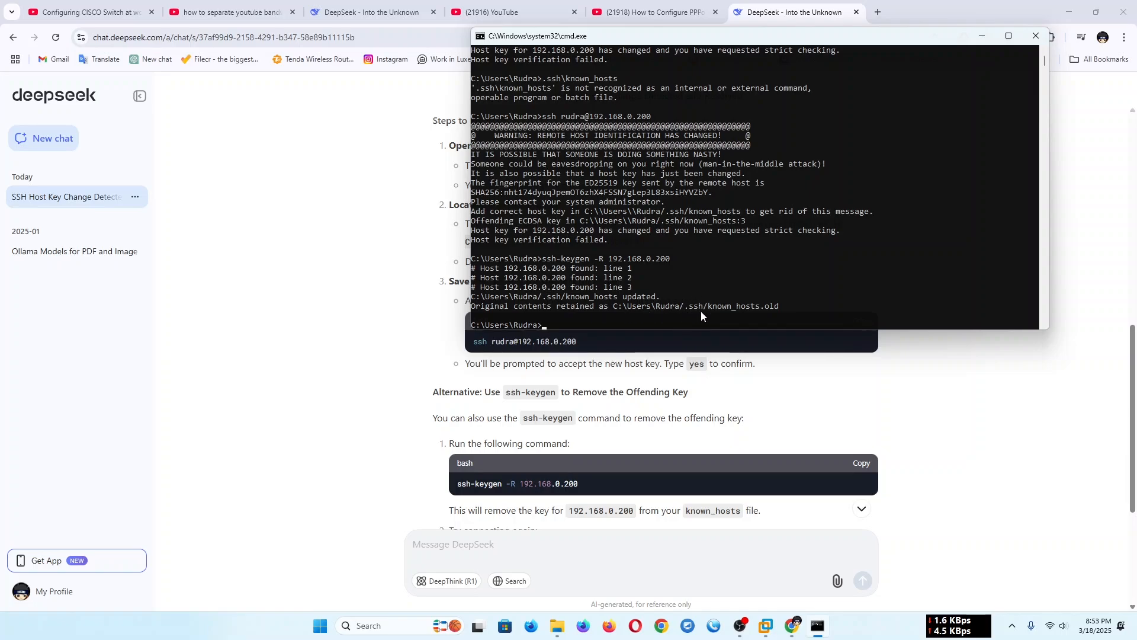
- Switch to File Explorer and open the .ssh folder inside the Windows user's profile folder under C:\Users
left_click(557, 625)
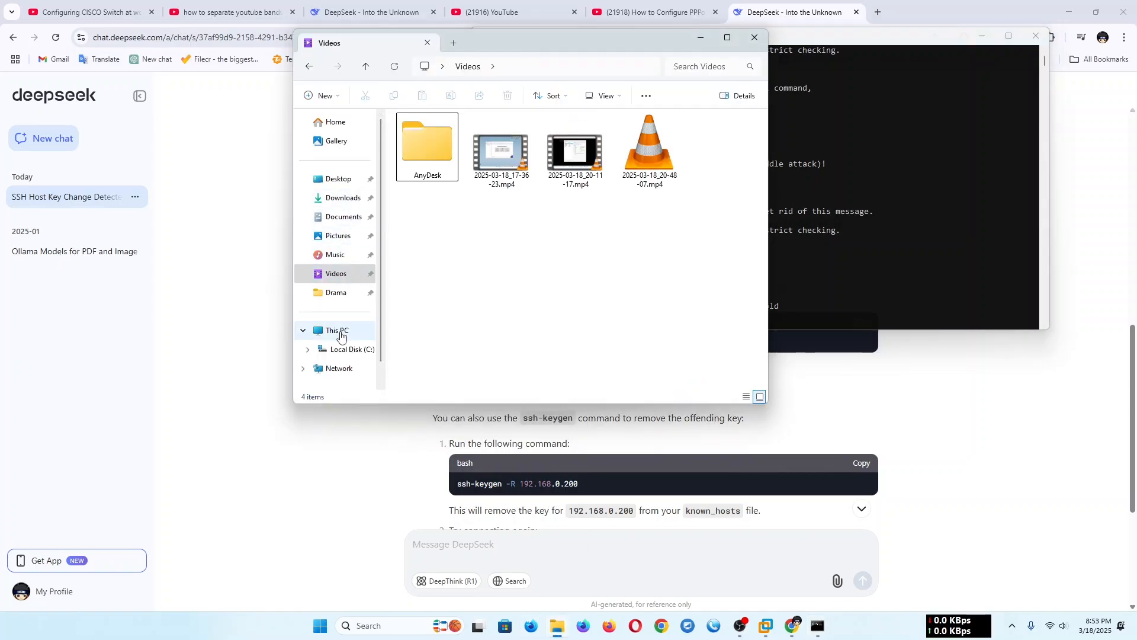
left_click(370, 331)
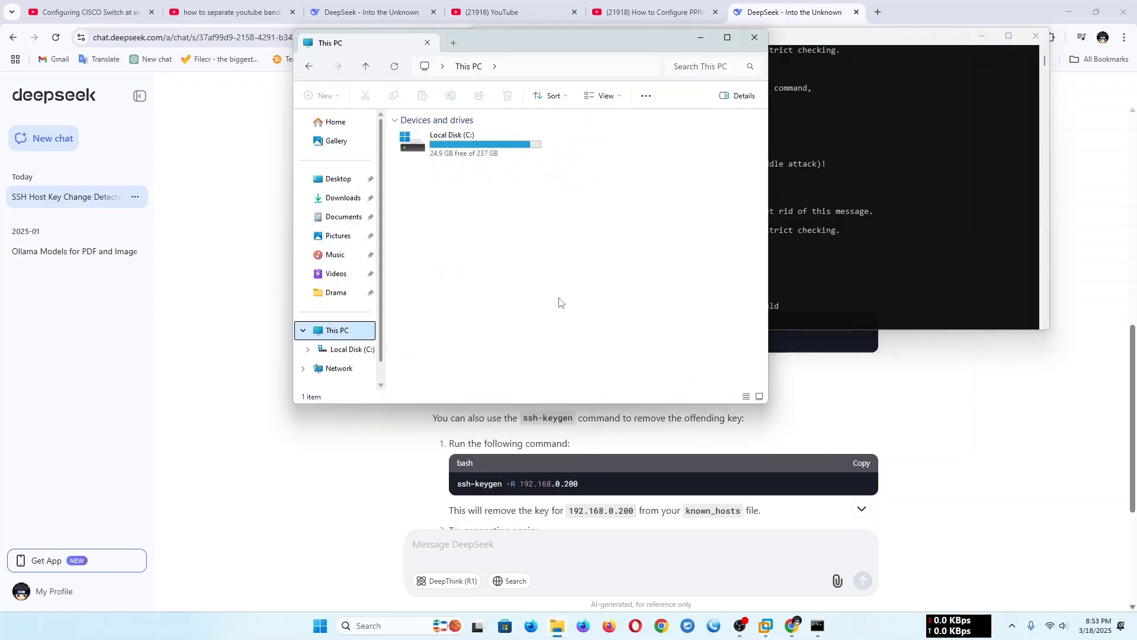
left_click_drag(598, 44, 541, 97)
double_click(414, 204)
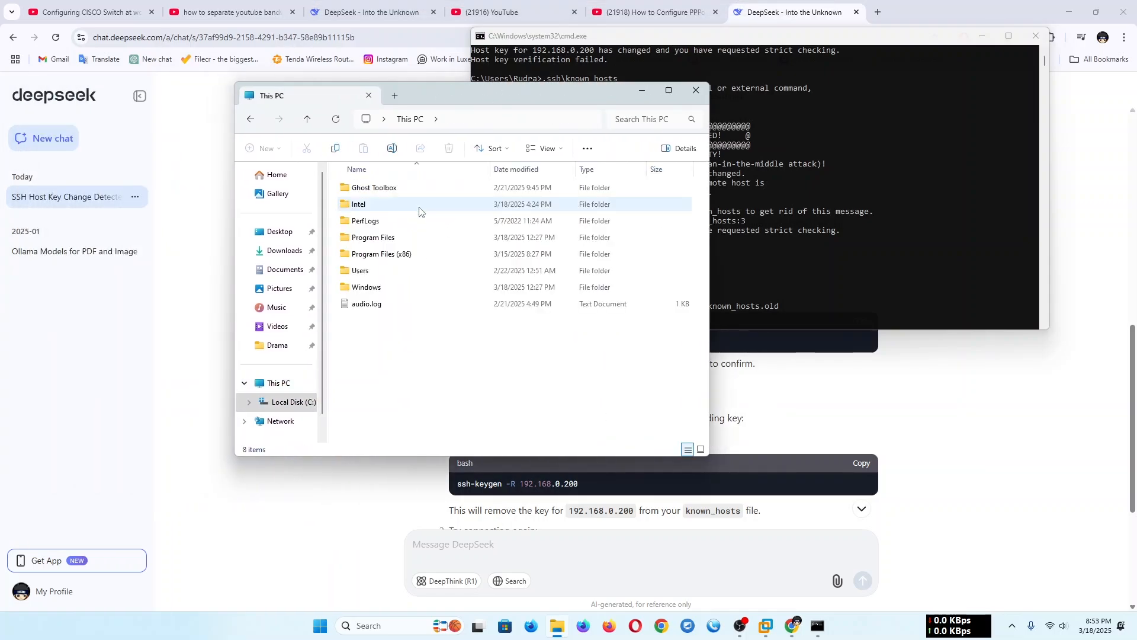
double_click(388, 271)
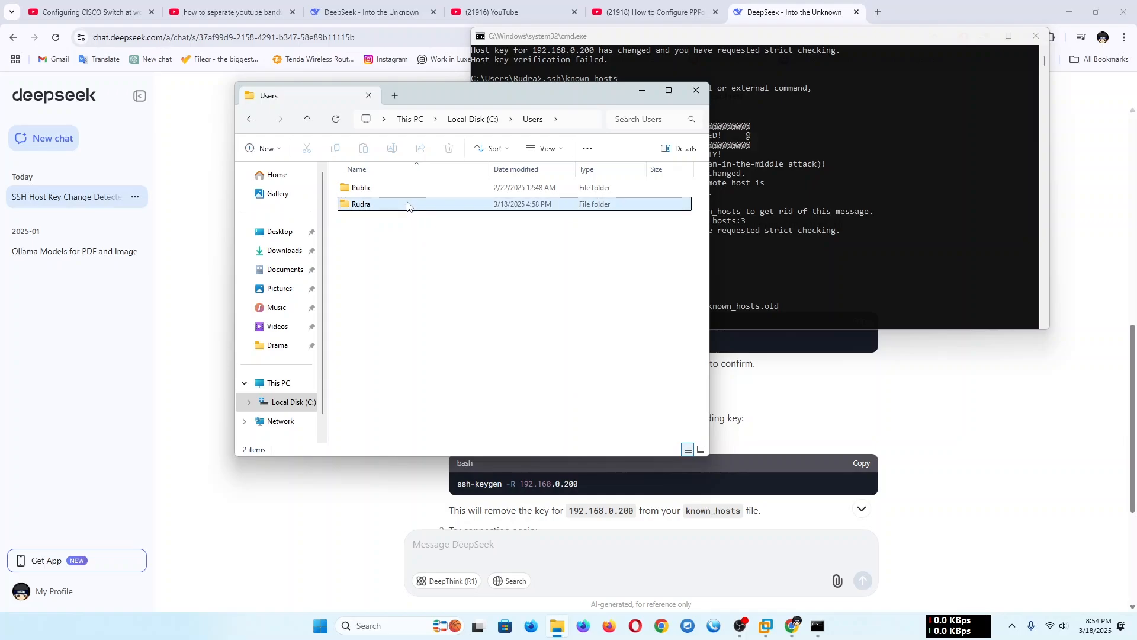
double_click(410, 204)
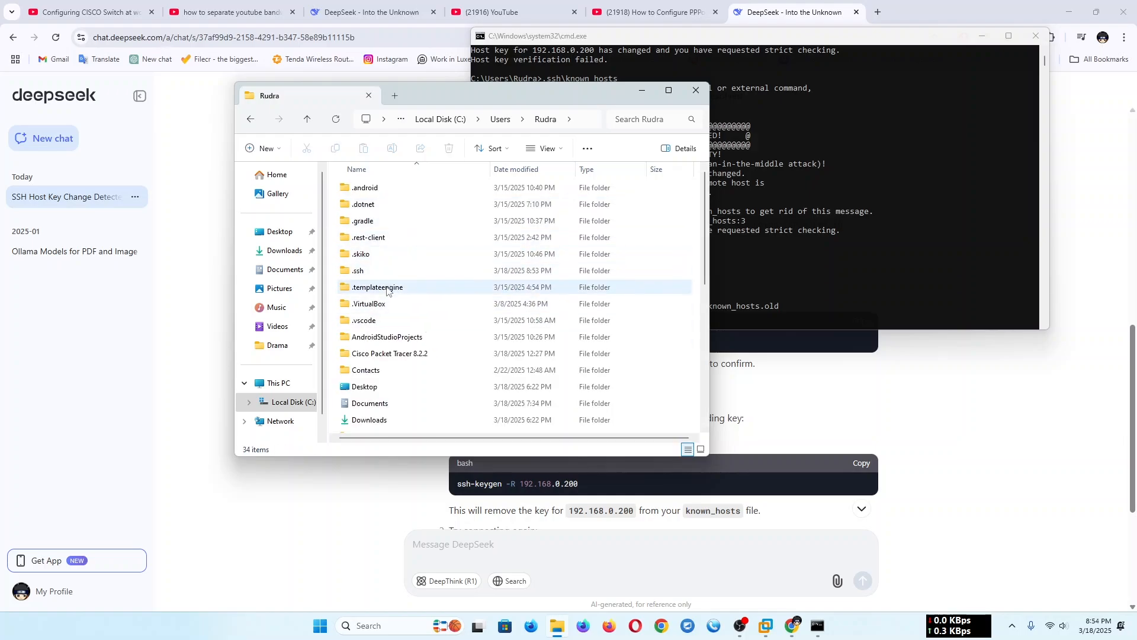
double_click(398, 270)
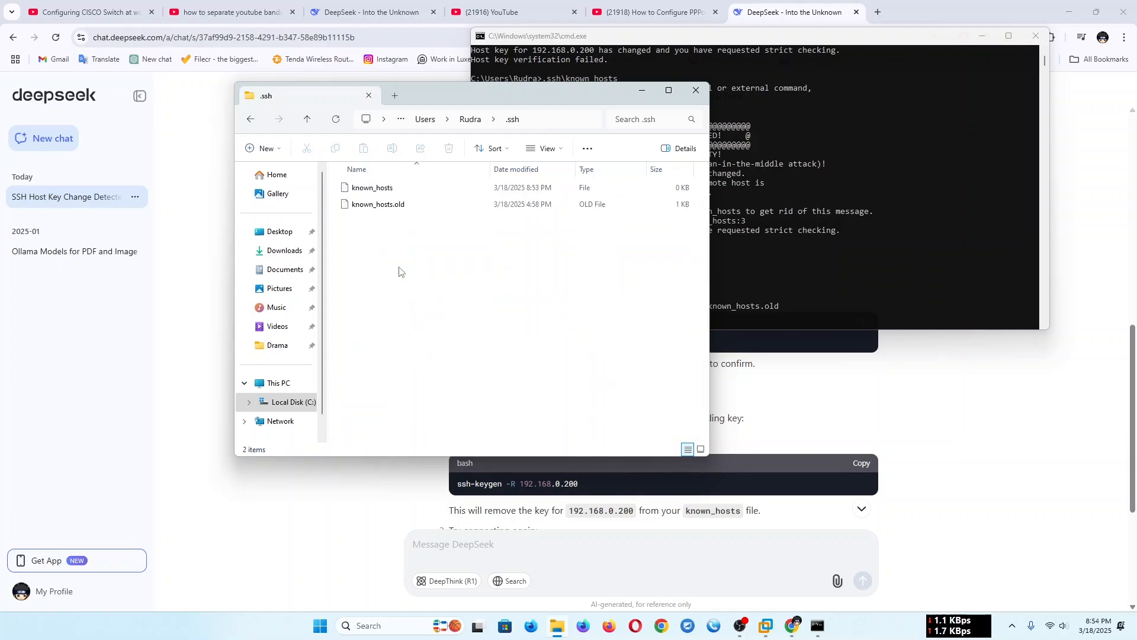
- Delete known_hosts.old and known_hosts from the .ssh folder and close File Explorer
left_click(400, 204)
left_click(450, 149)
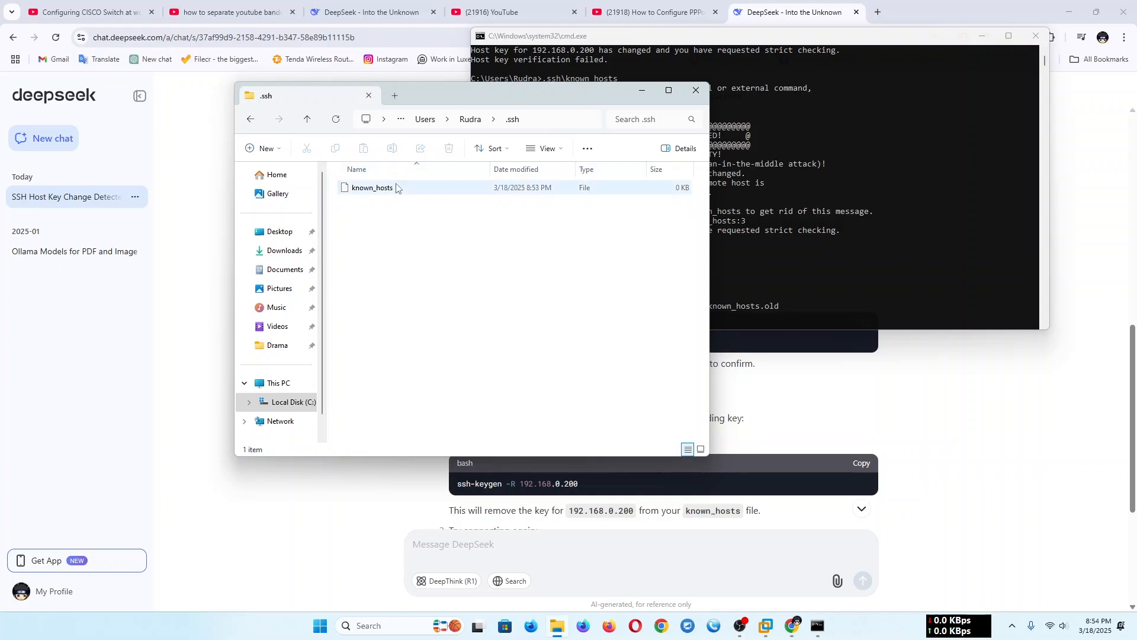
left_click(391, 188)
left_click(451, 150)
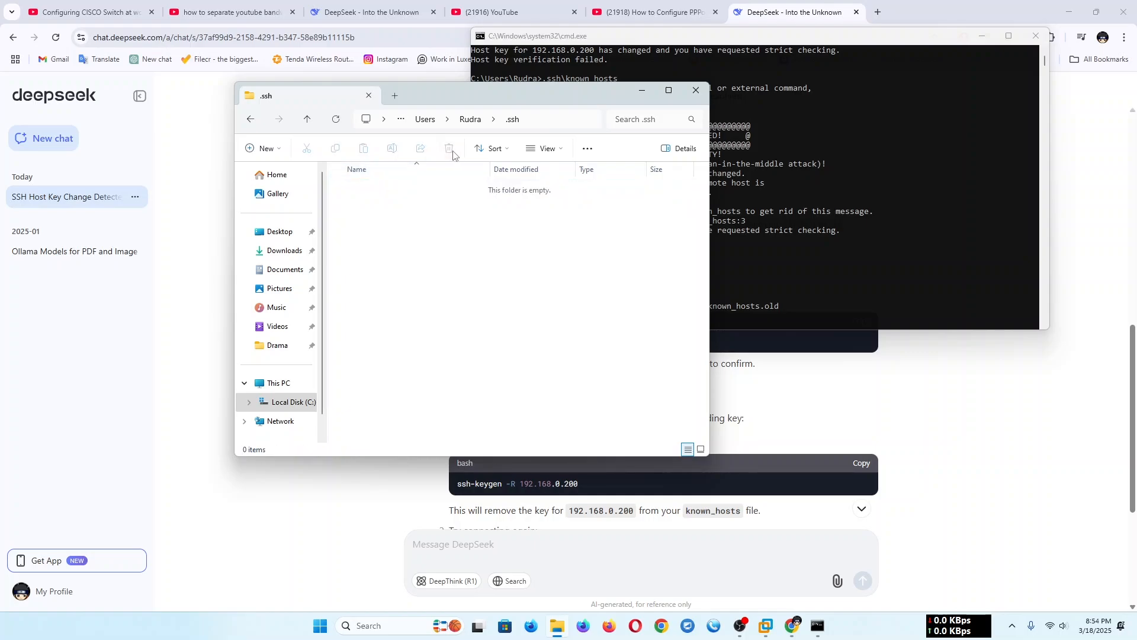
left_click(306, 119)
left_click(696, 90)
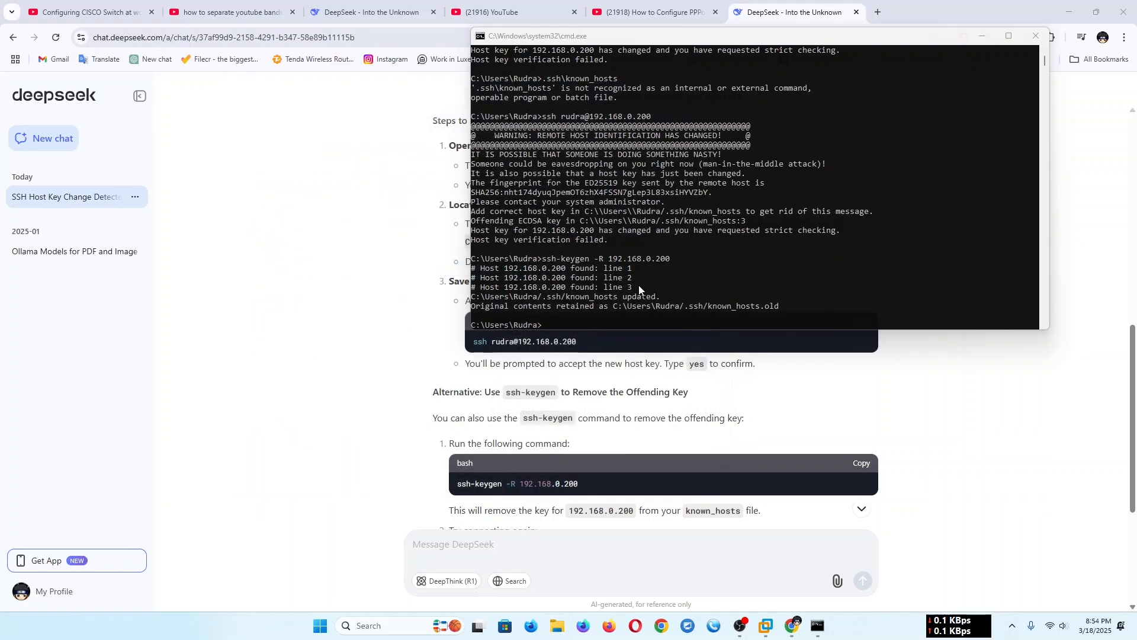
- Copy the earlier ssh command from the Command Prompt history and rerun it to connect to 192.168.0.200
left_click(578, 320)
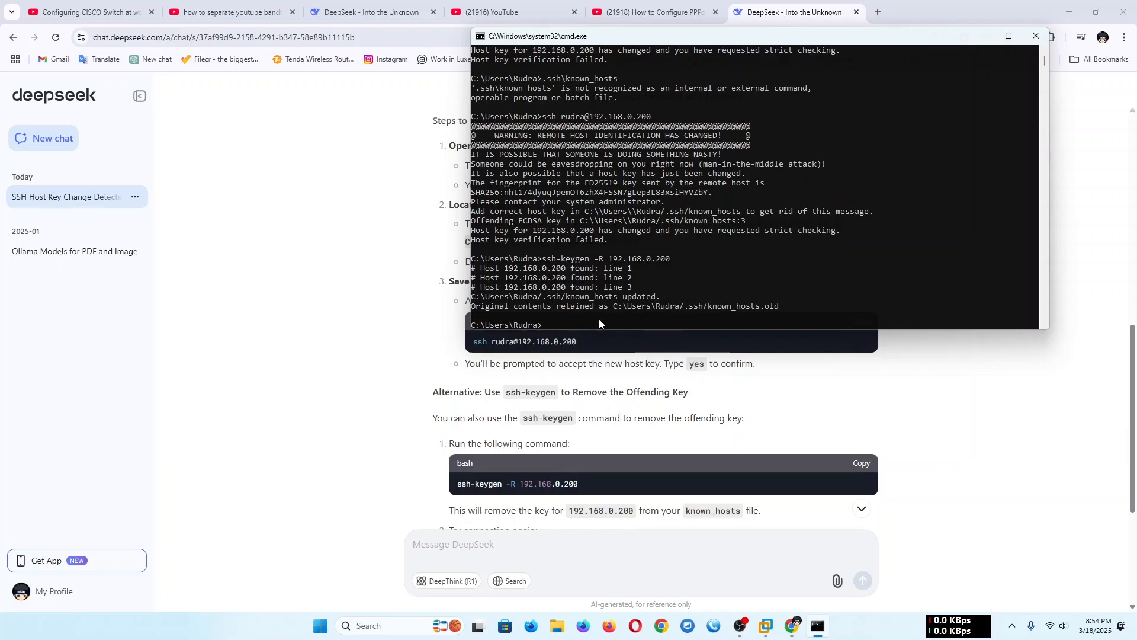
scroll(548, 244, "up", 9)
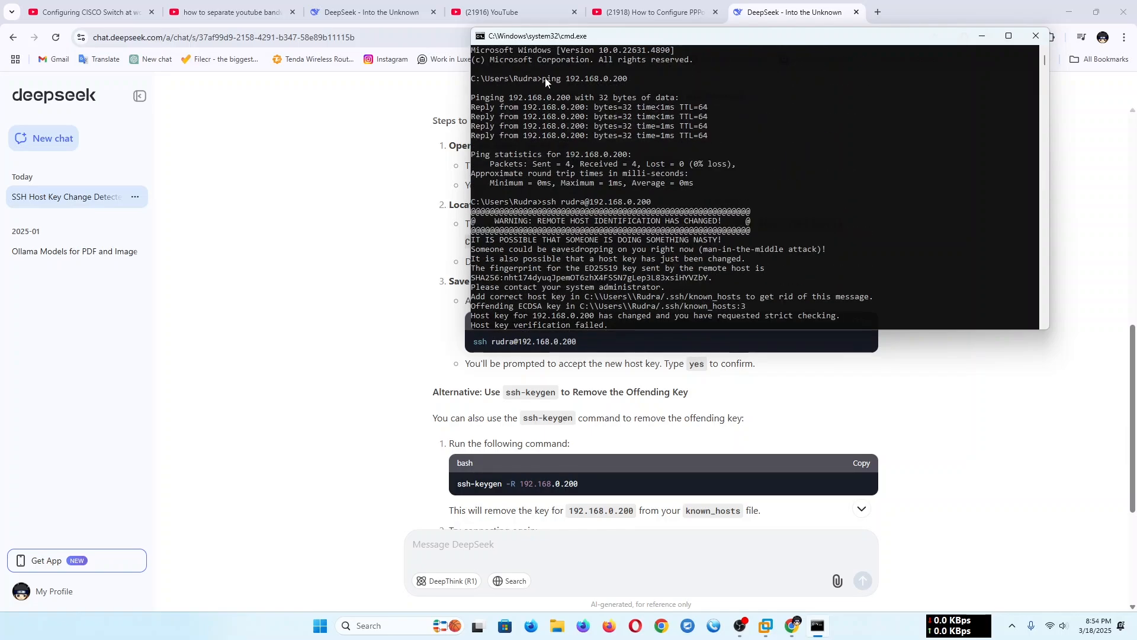
scroll(523, 232, "down", 2)
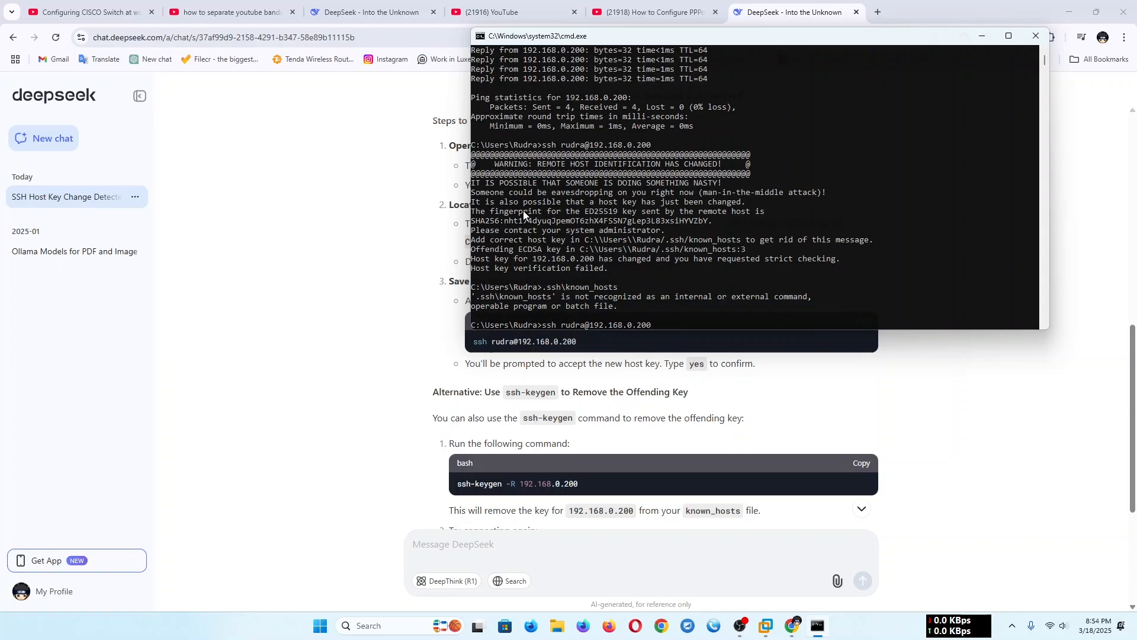
left_click(544, 146)
left_click_drag(544, 146, 651, 147)
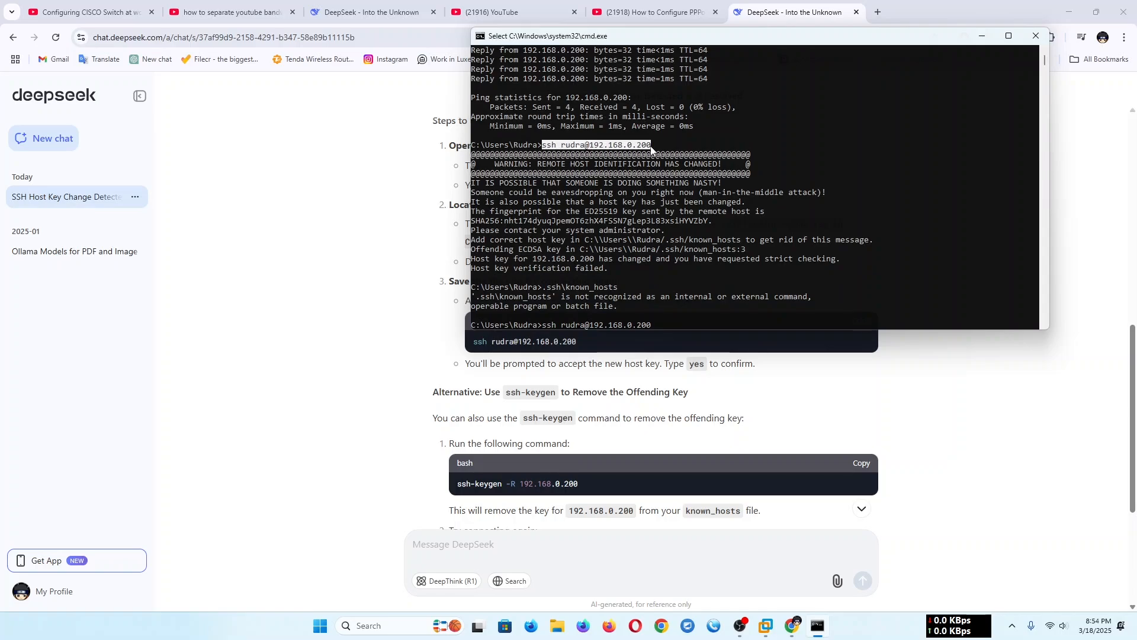
right_click(643, 147)
scroll(638, 294, "down", 10)
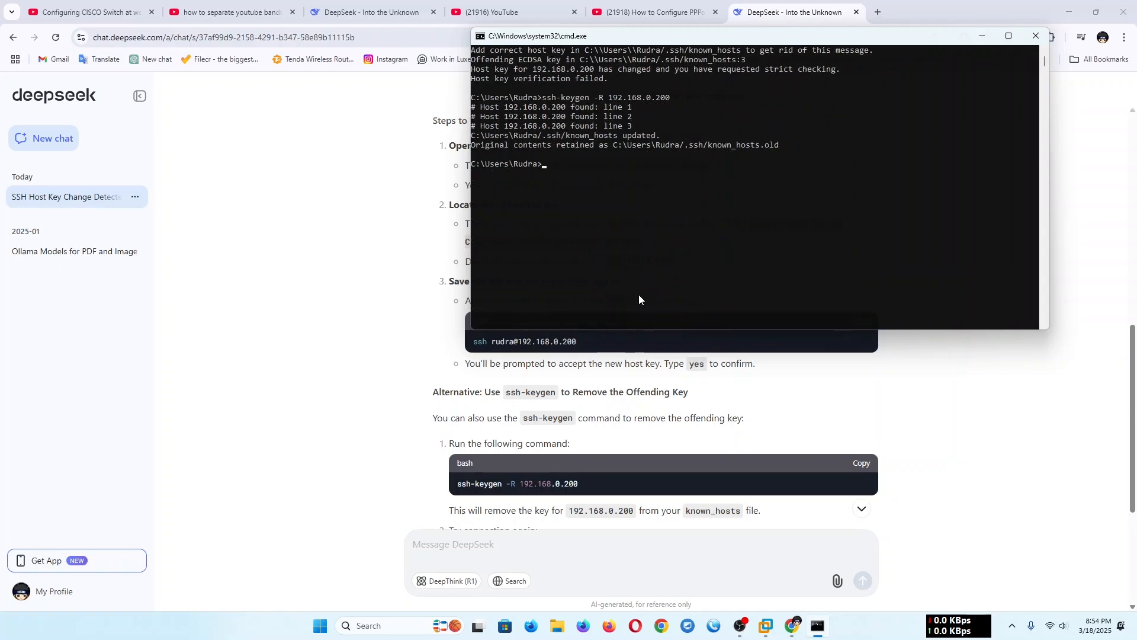
right_click(611, 232)
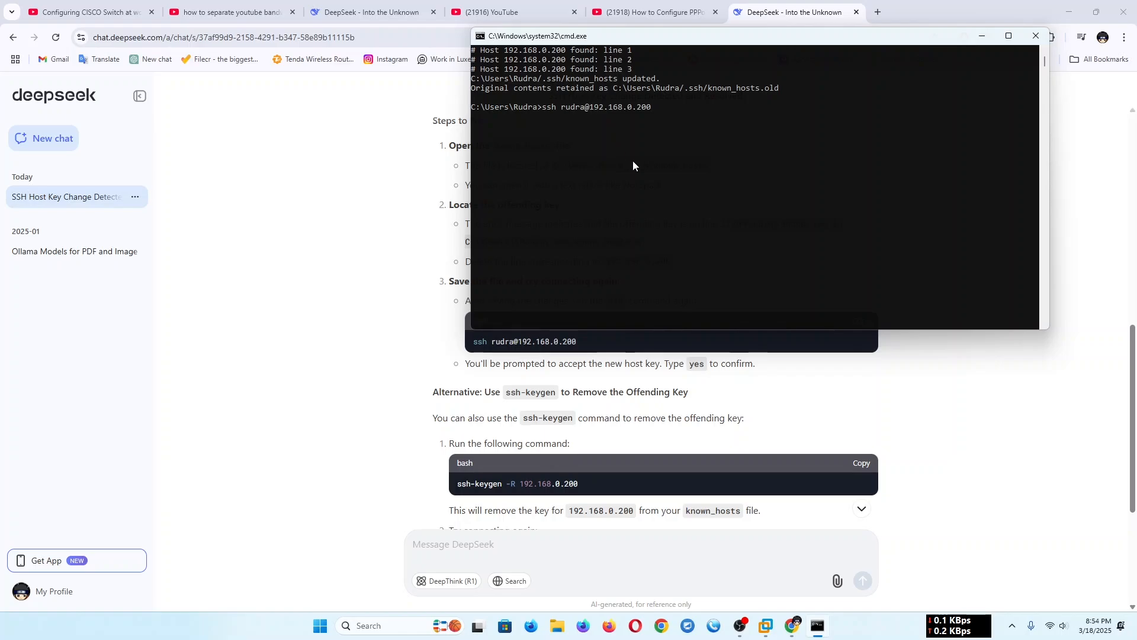
key("Return")
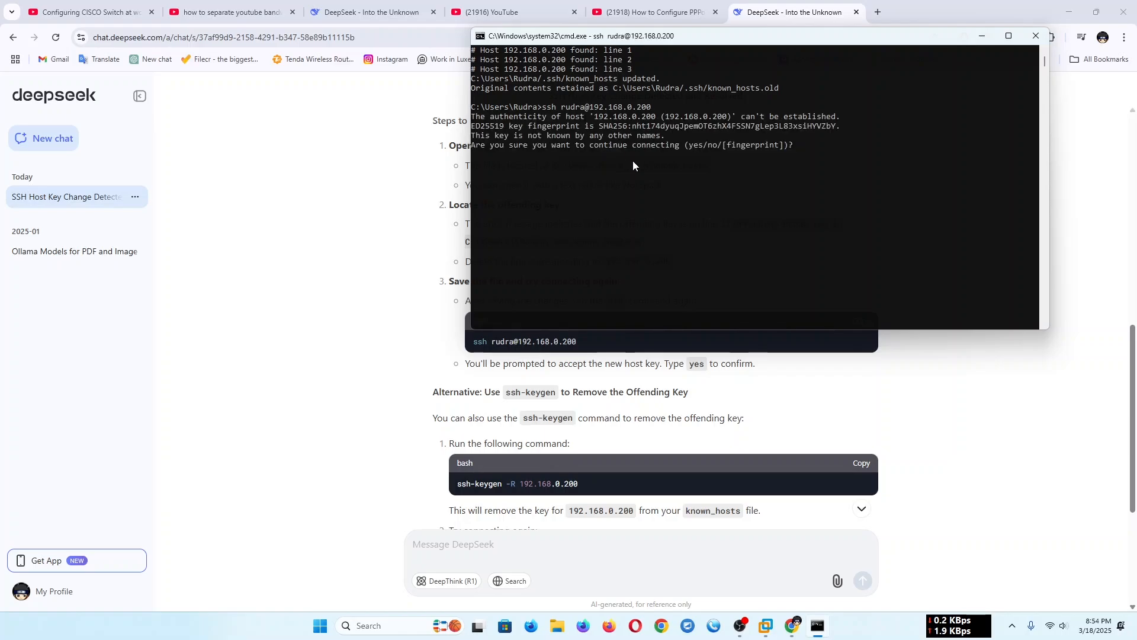
- Accept the server's new host key with yes and log in with the account password
type("yes")
key("Return")
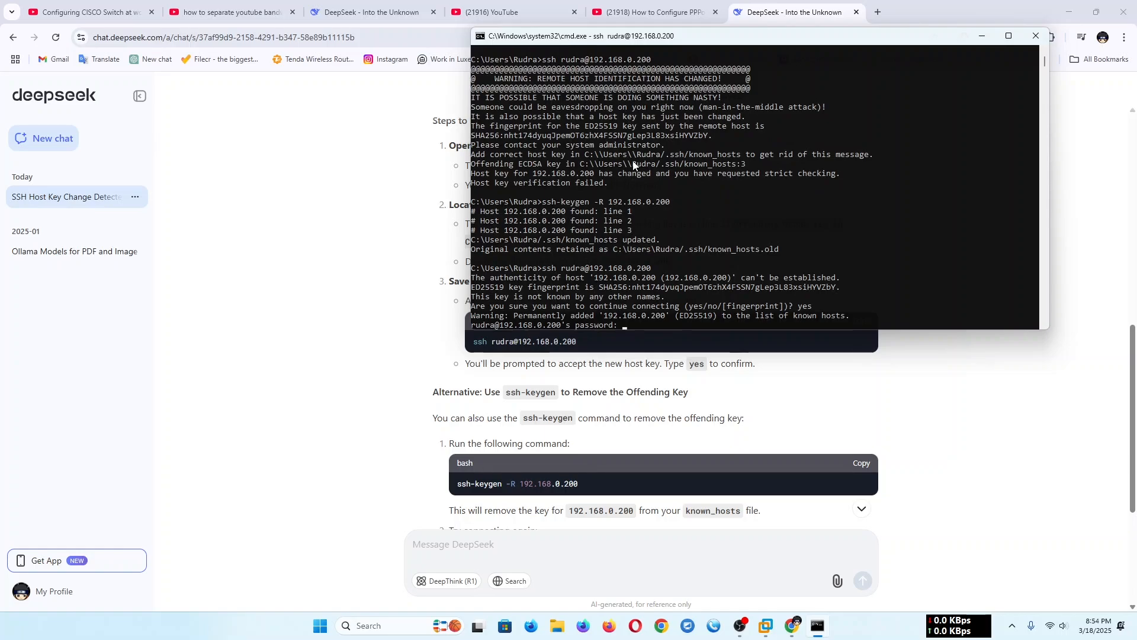
key("Return")
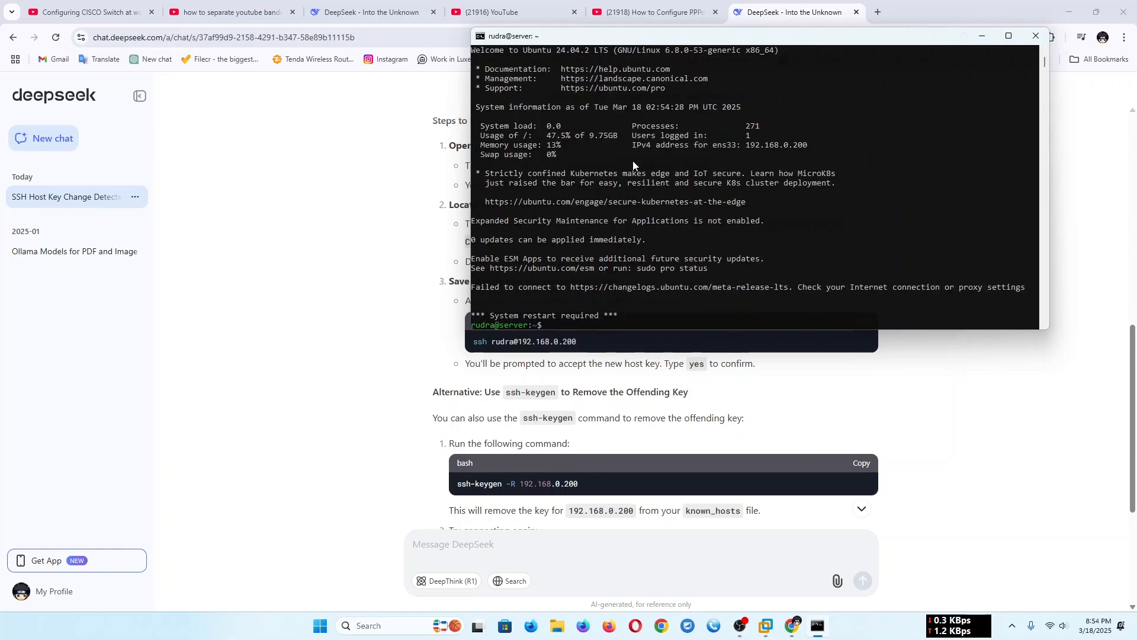
- Minimize Chrome, shut down the server over SSH with sudo shutdown now and the sudo password, and move the terminal off the VMware dialog
left_click(1070, 12)
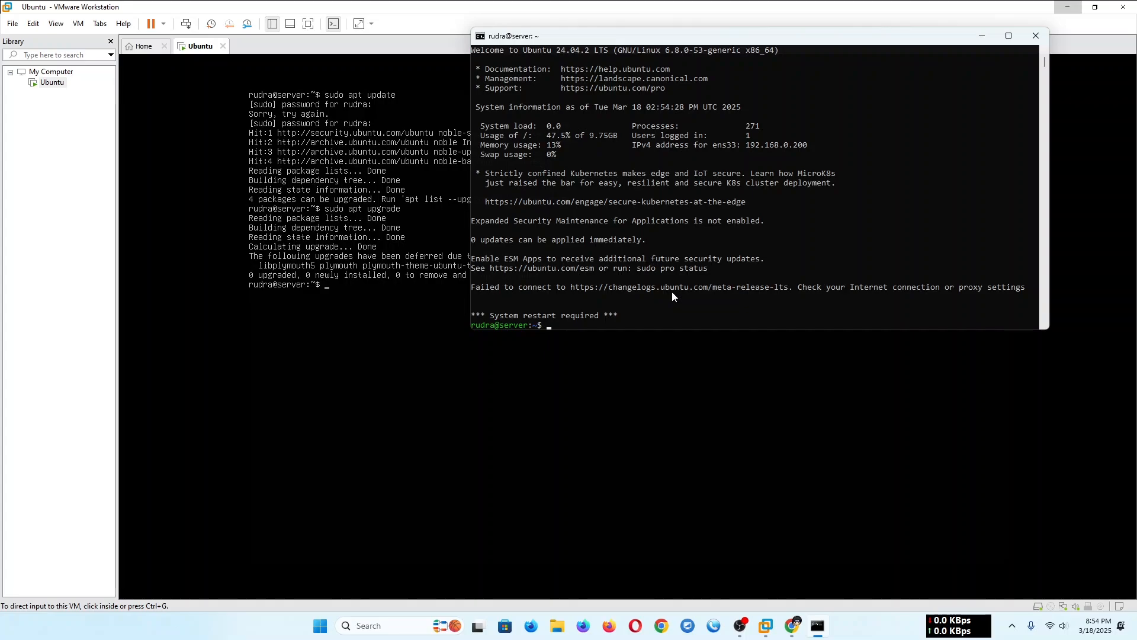
type("sudo shutdown now")
key("Return")
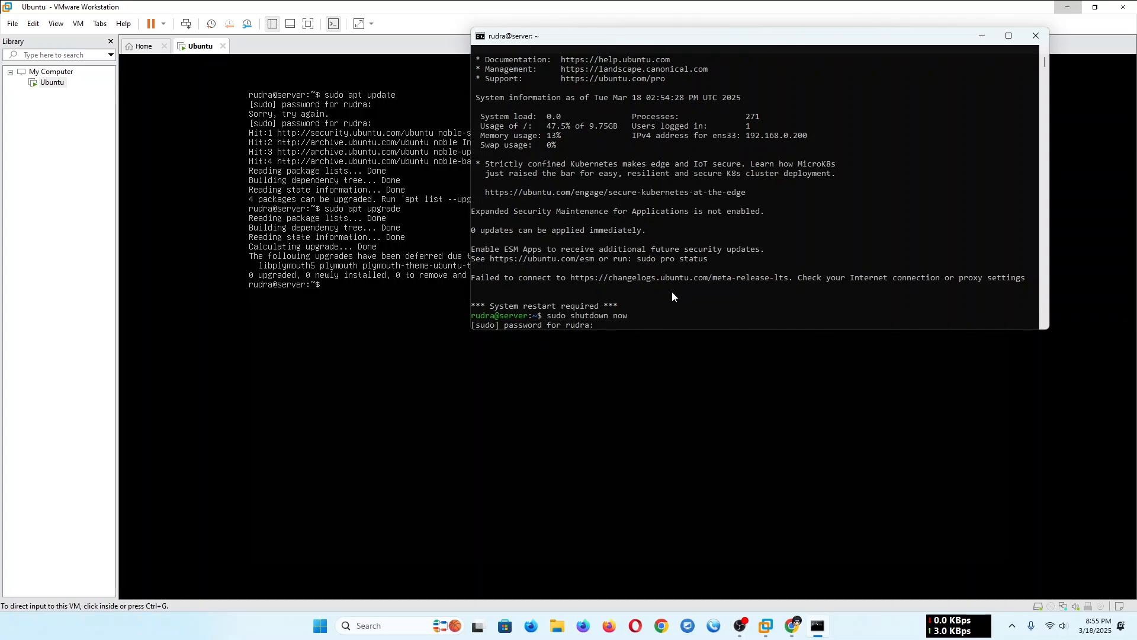
key("Return")
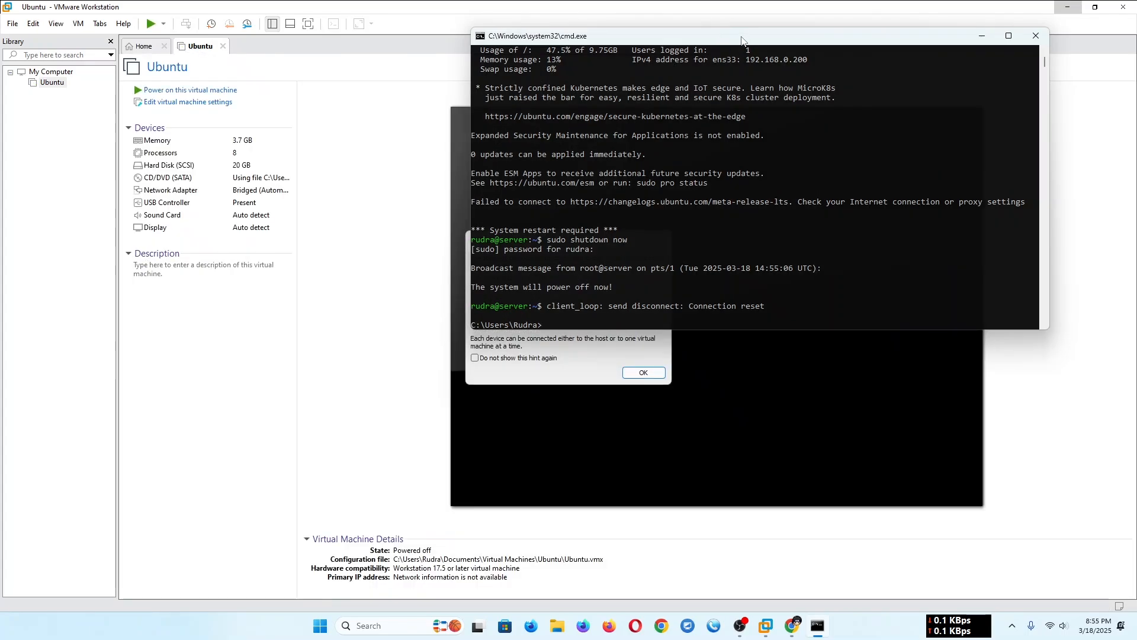
left_click_drag(732, 37, 628, 112)
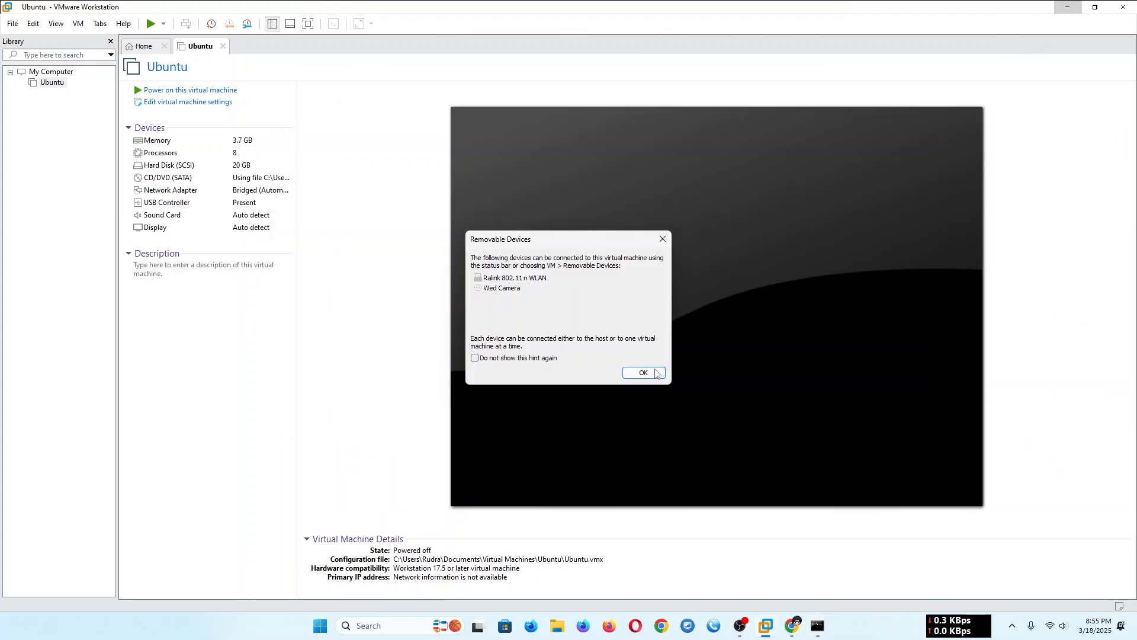
- Dismiss the Removable Devices hint, minimize VMware Workstation, and select the server's IPv4 address in the terminal output
left_click(651, 377)
left_click(1068, 6)
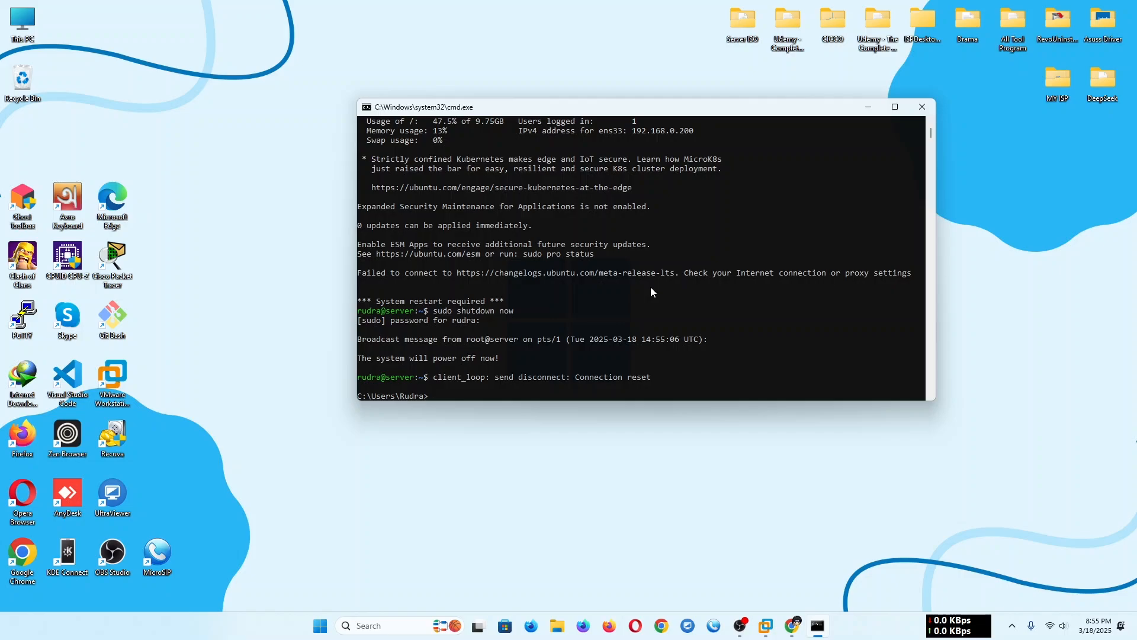
scroll(683, 193, "up", 1)
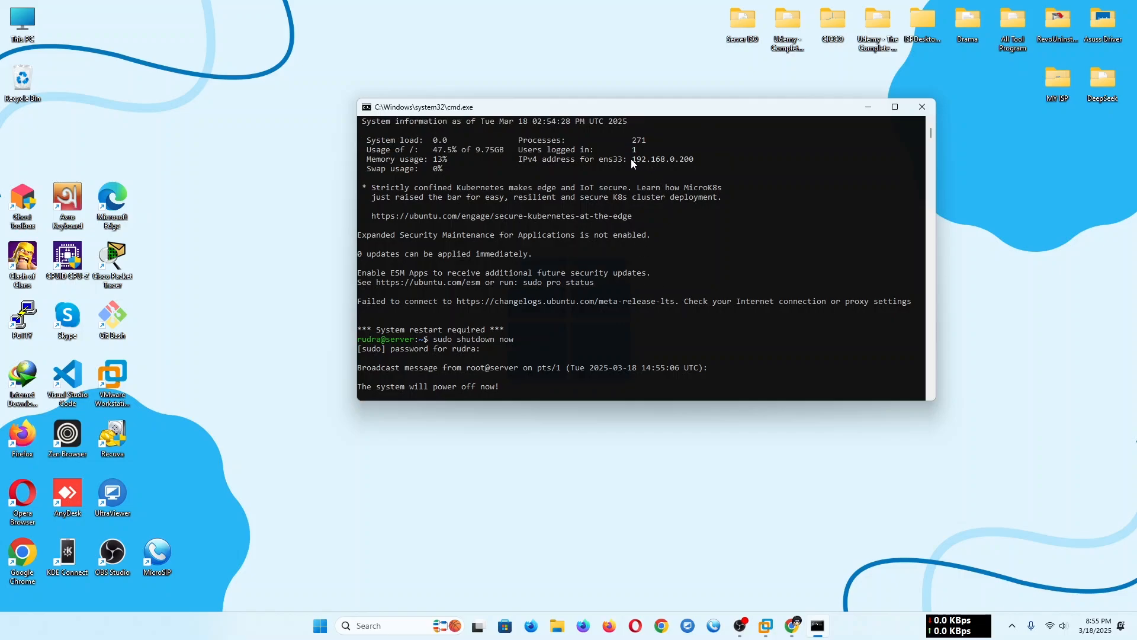
left_click_drag(631, 159, 704, 158)
key("super+c")
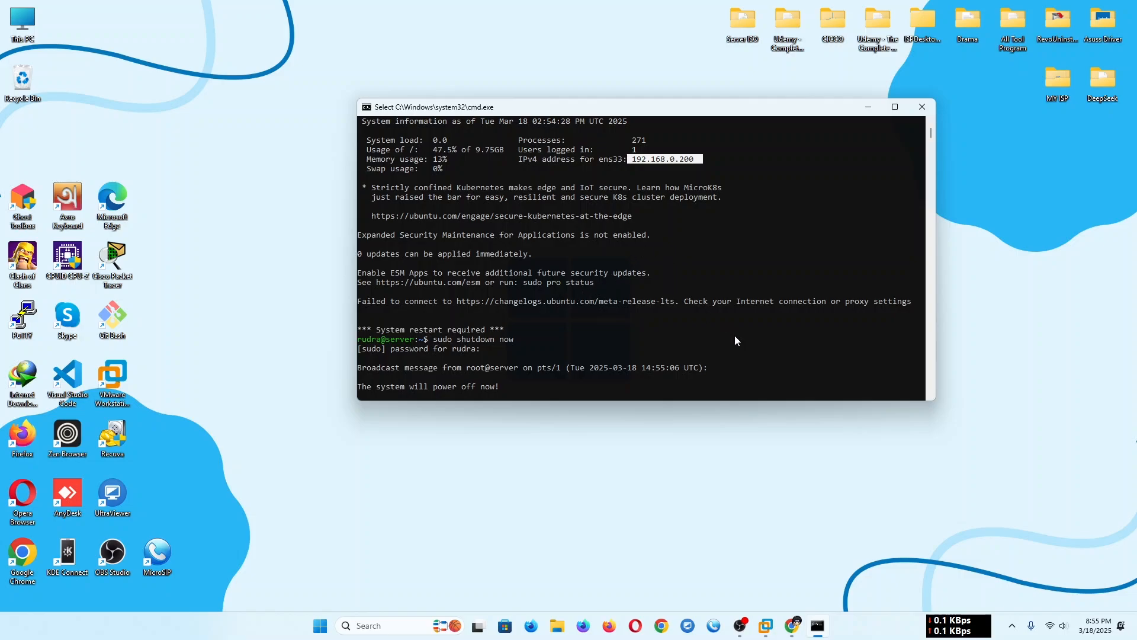
left_click_drag(660, 107, 618, 132)
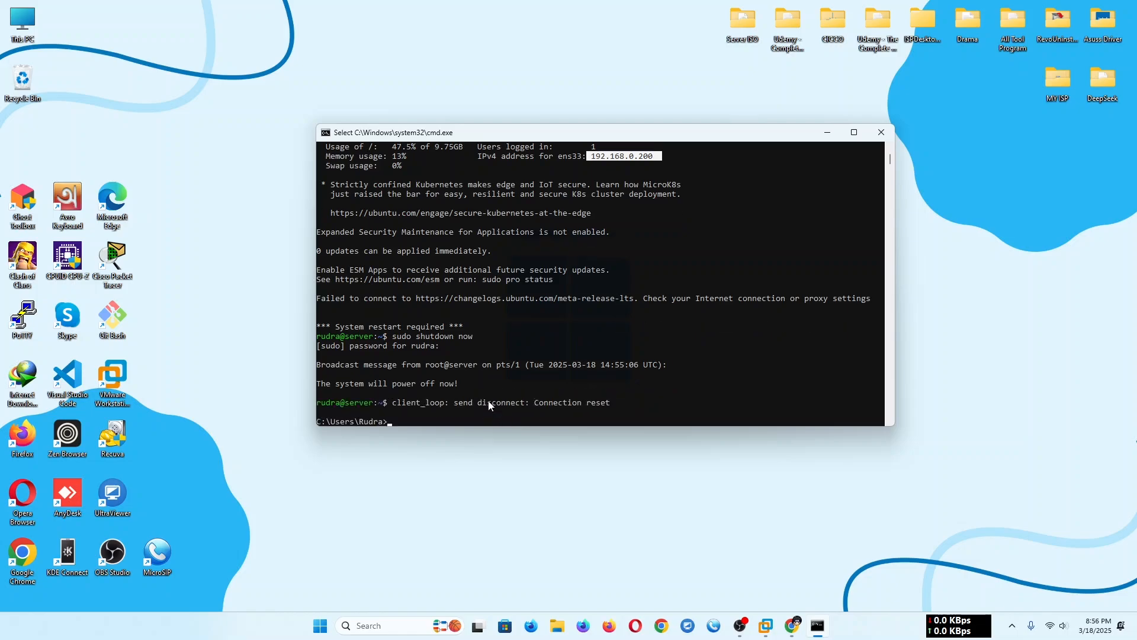
- Ping 192.168.0.200 from the Command Prompt to check whether the shut-down server responds
right_click(416, 284)
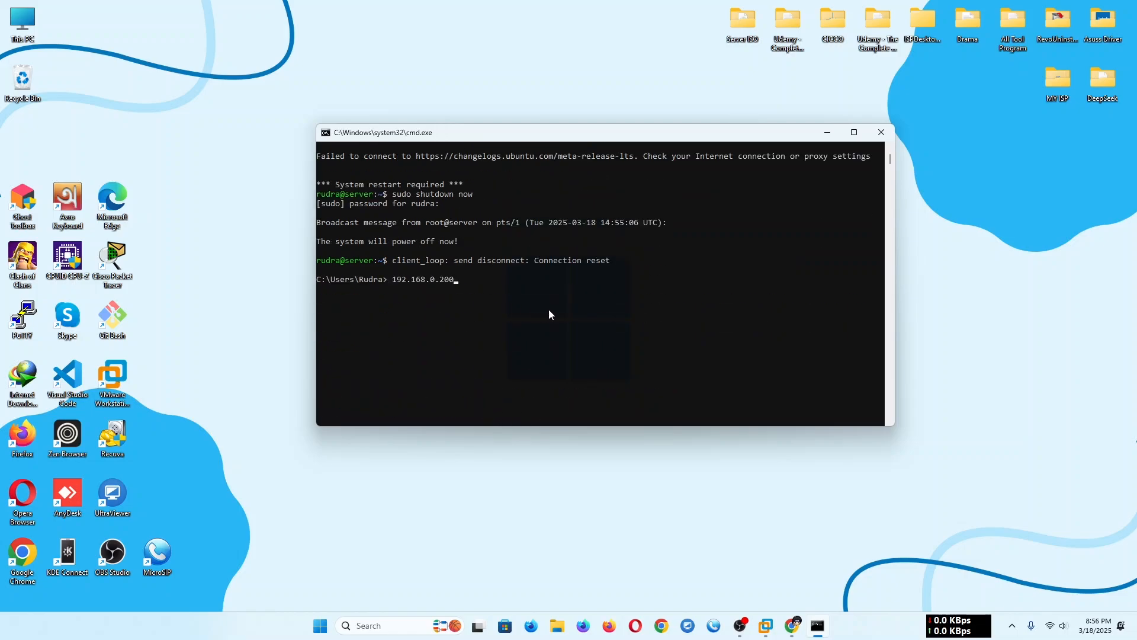
key("BackSpace")
key("BackSpace")
key("BackSpace")
key("BackSpace")
key("BackSpace")
key("BackSpace")
key("BackSpace")
key("BackSpace")
key("BackSpace")
key("BackSpace")
key("BackSpace")
key("BackSpace")
key("BackSpace")
type("ping 192.168.0.200")
key("Return")
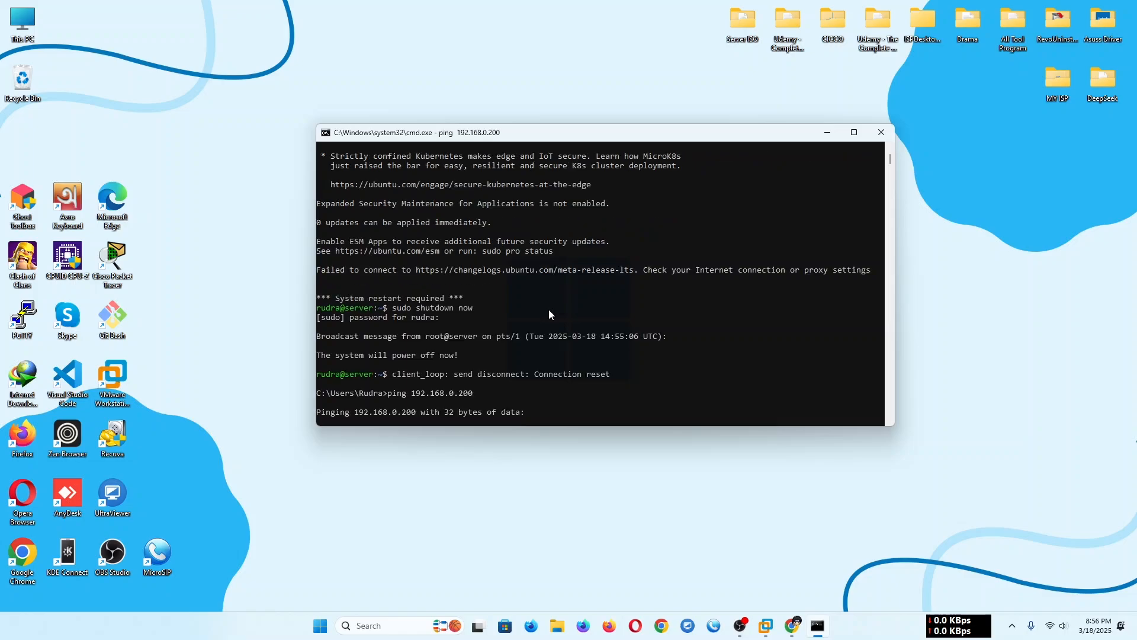
scroll(542, 346, "down", 1)
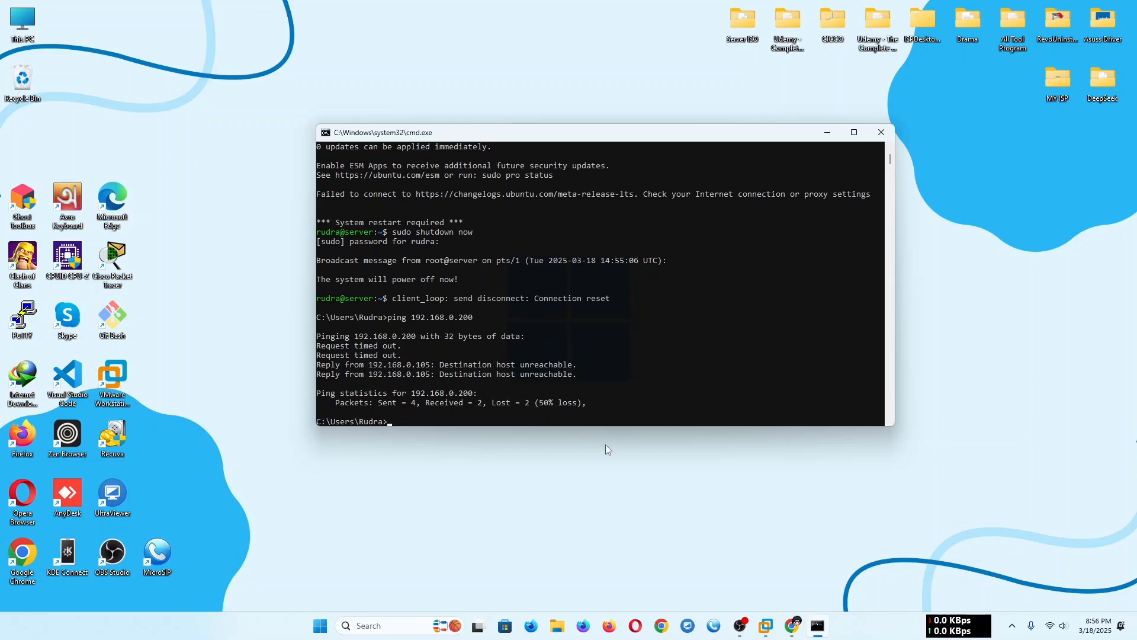
- Switch to the Ubuntu virtual machine in VMware Workstation and power it on
left_click(766, 625)
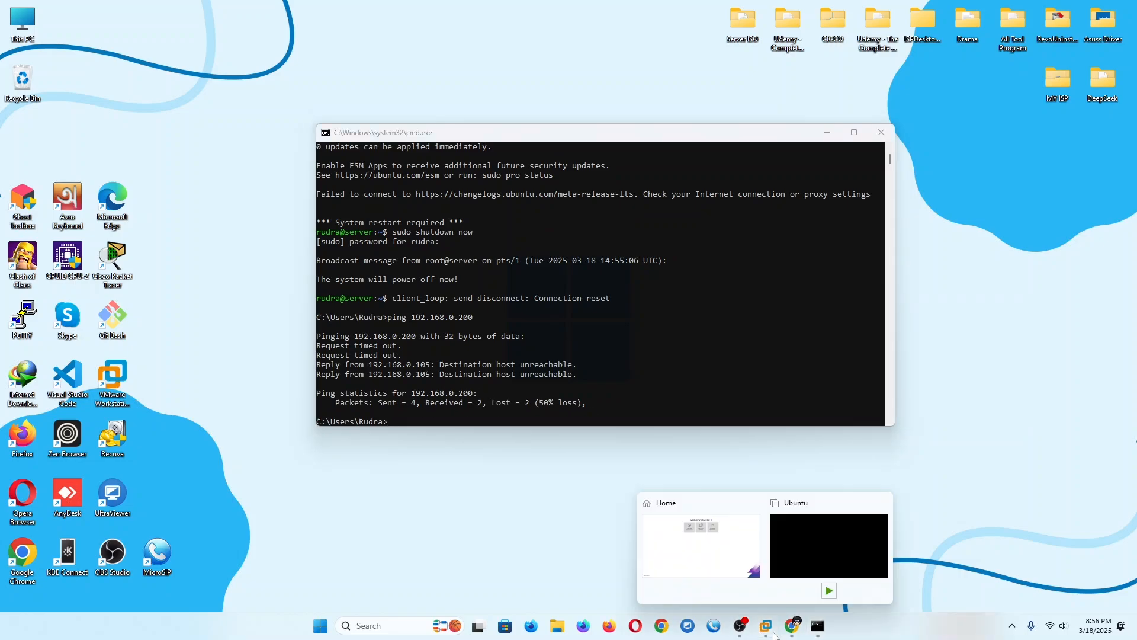
left_click(812, 551)
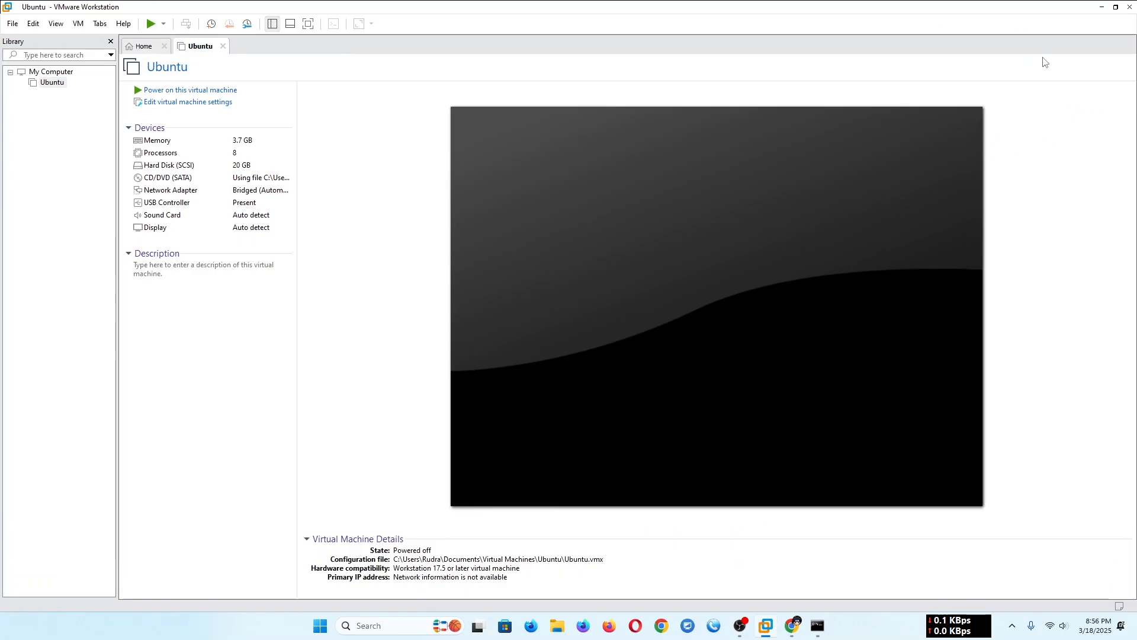
left_click(1102, 7)
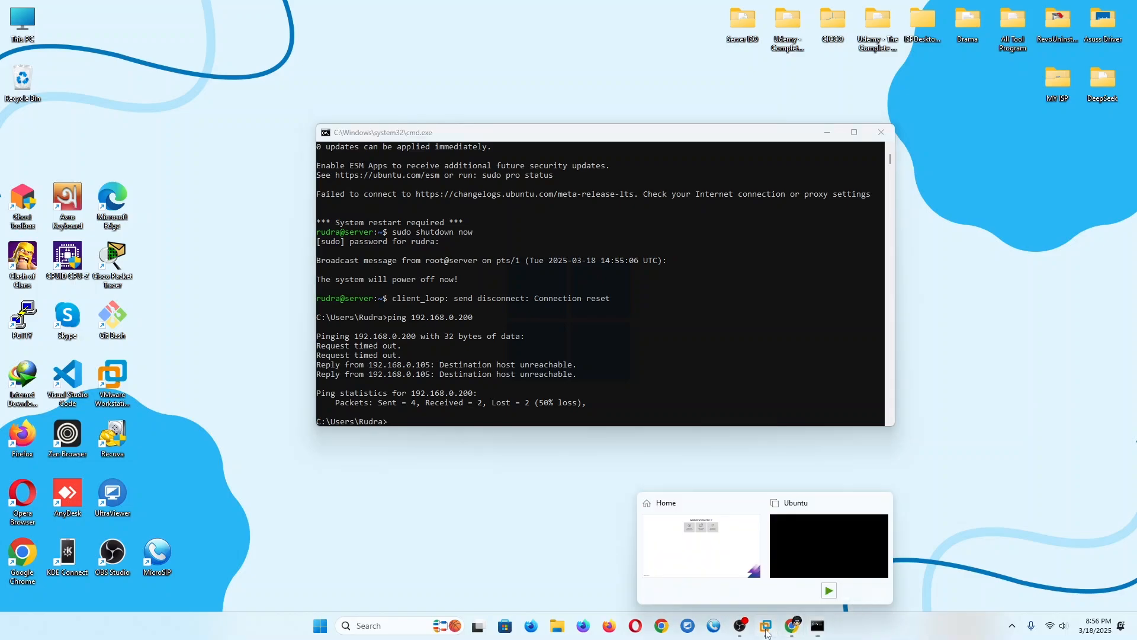
left_click(830, 538)
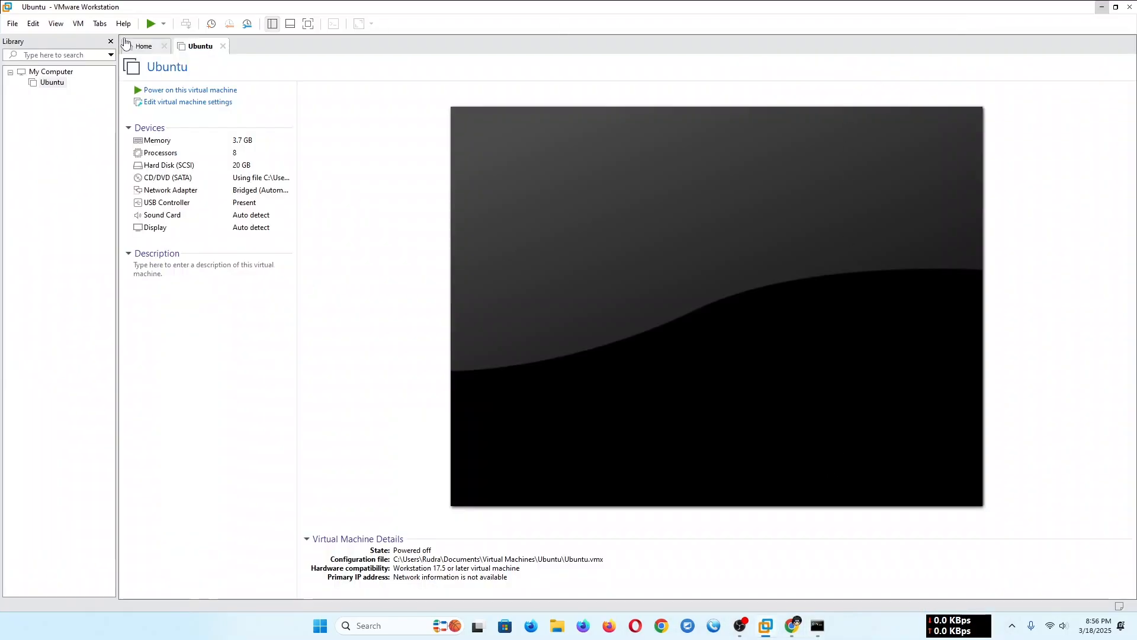
left_click(151, 24)
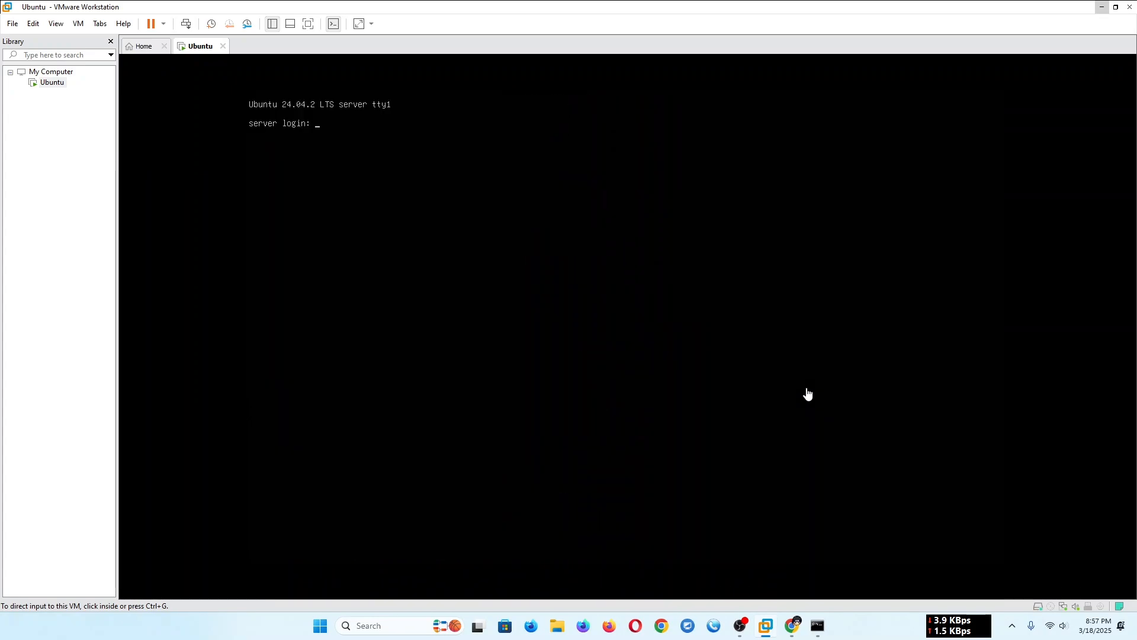
- Return to the Command Prompt and ping 192.168.0.200 again to test the restarted server
left_click(817, 633)
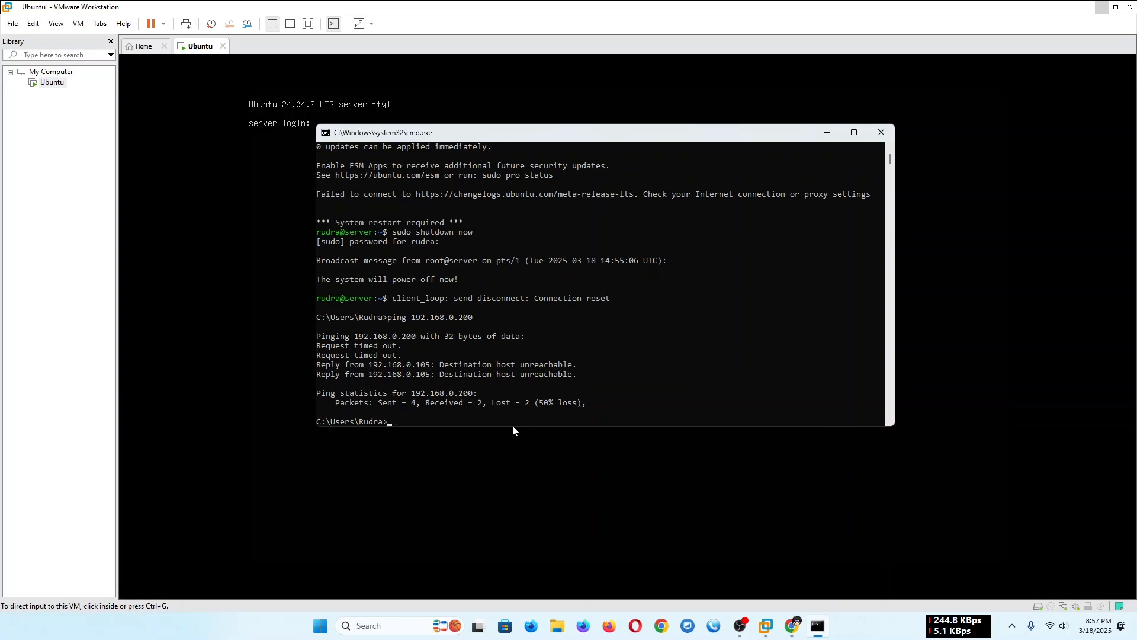
right_click(486, 418)
key("BackSpace")
key("BackSpace")
key("BackSpace")
key("BackSpace")
key("BackSpace")
key("BackSpace")
key("BackSpace")
key("BackSpace")
key("BackSpace")
key("BackSpace")
key("BackSpace")
key("BackSpace")
key("BackSpace")
key("BackSpace")
type("ping")
right_click(504, 418)
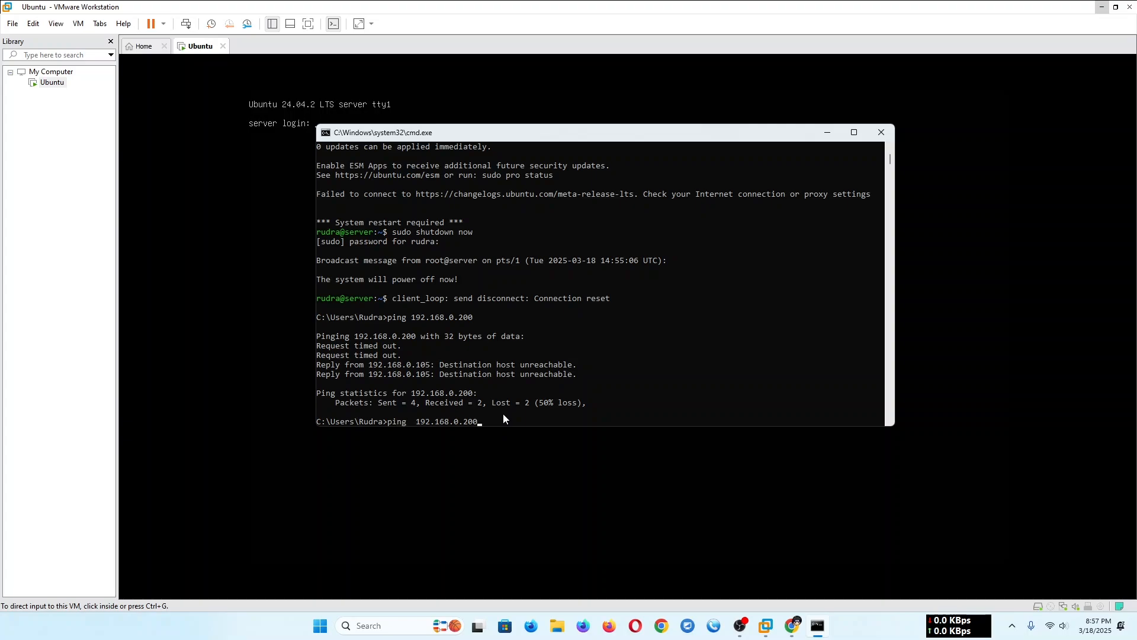
key("Return")
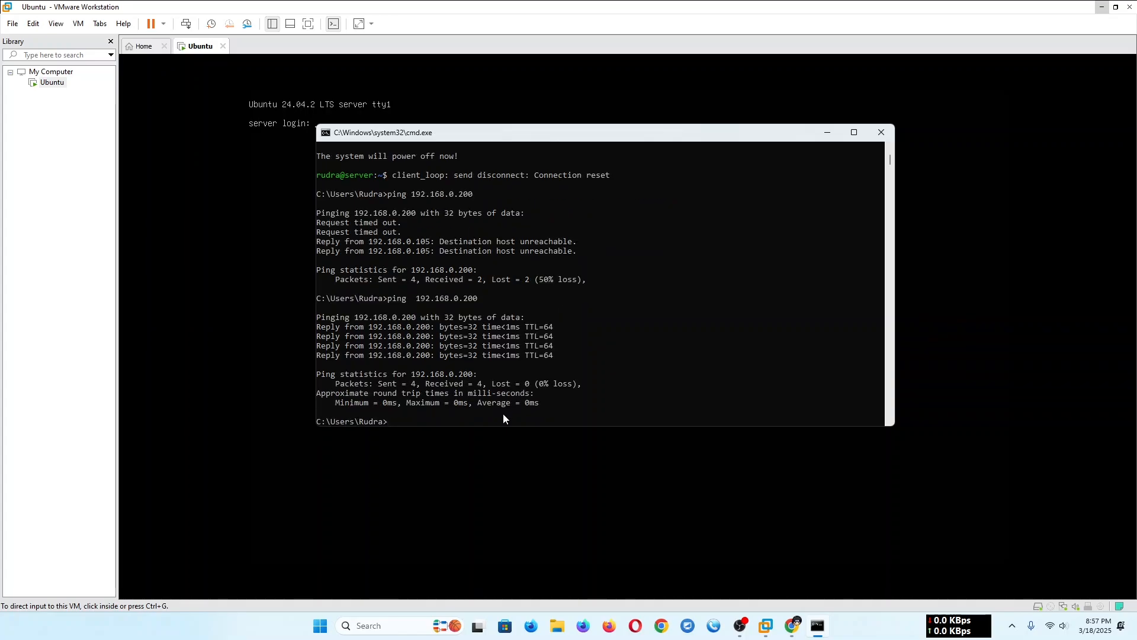
- Connect over SSH to the server account at 192.168.0.200 and log in with the account password
type("ssh rudra@192.168.0.200")
key("Return")
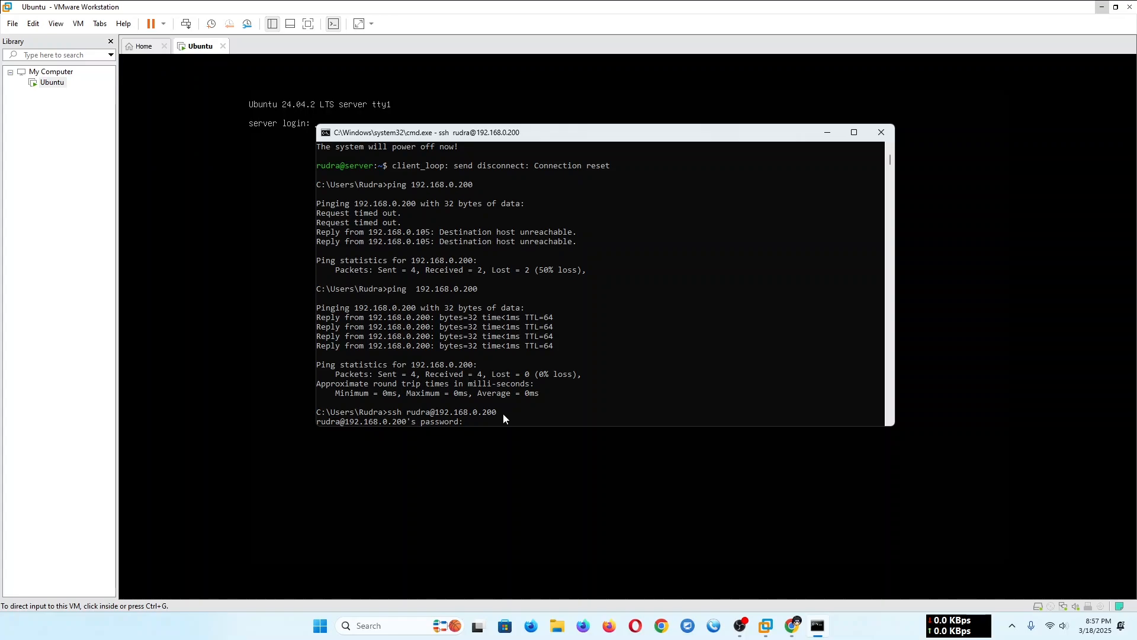
key("Return")
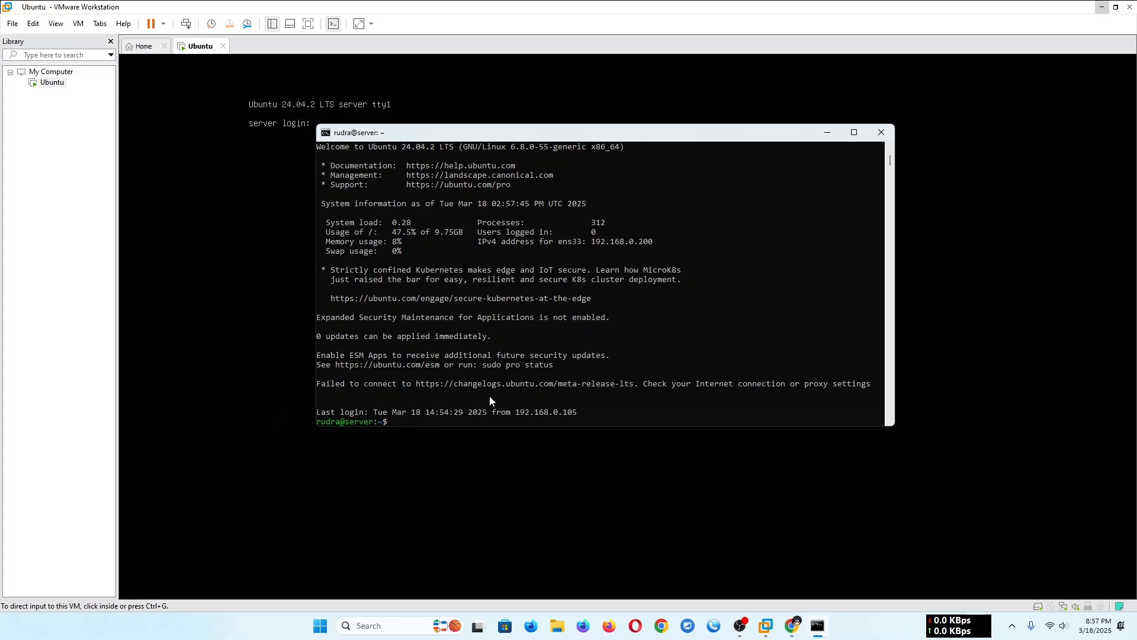
- Shut down the server remotely with sudo shutdown now, authenticating with the sudo password
type("sudo shutdown now")
key("Return")
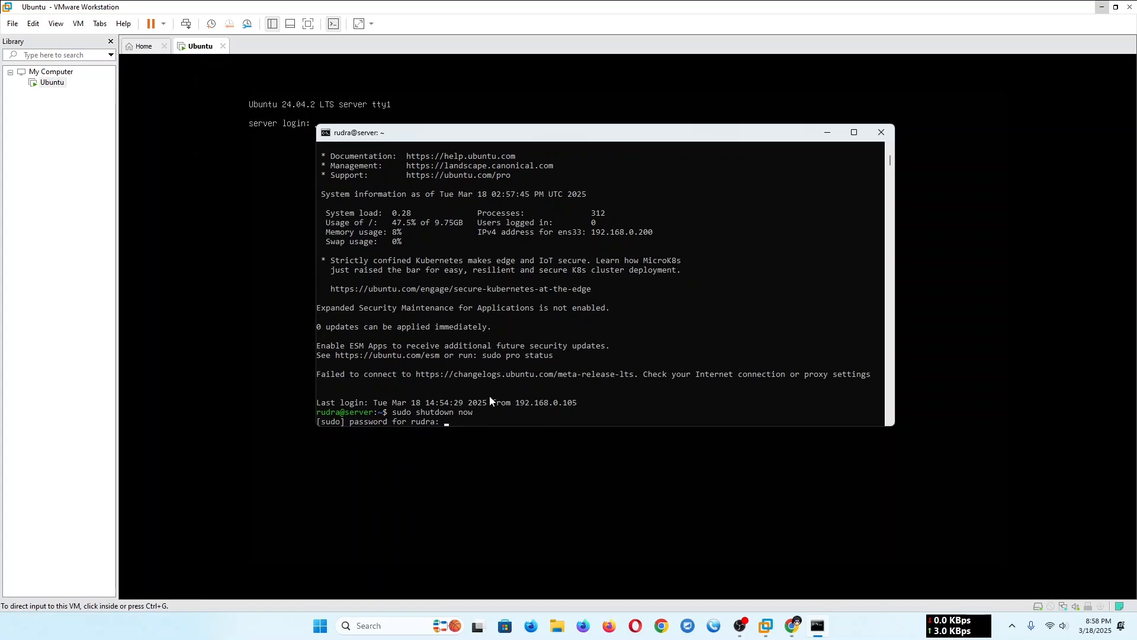
key("Return")
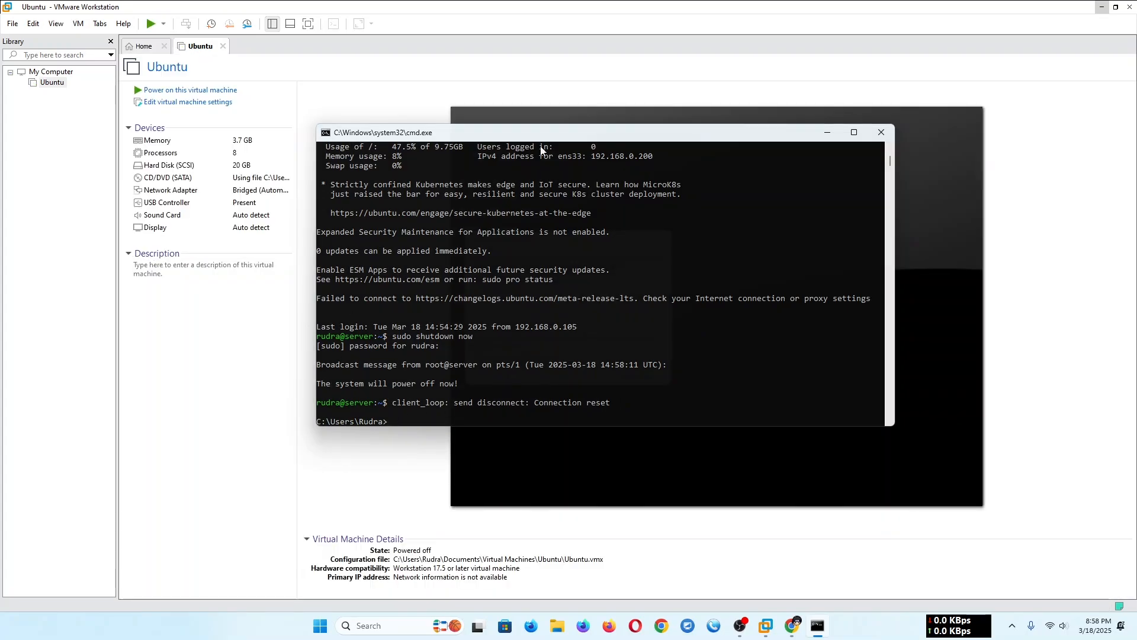
- Move the terminal aside to dismiss VMware's Removable Devices hint, and bring the terminal back fully into view
left_click_drag(616, 139, 172, 145)
left_click(643, 372)
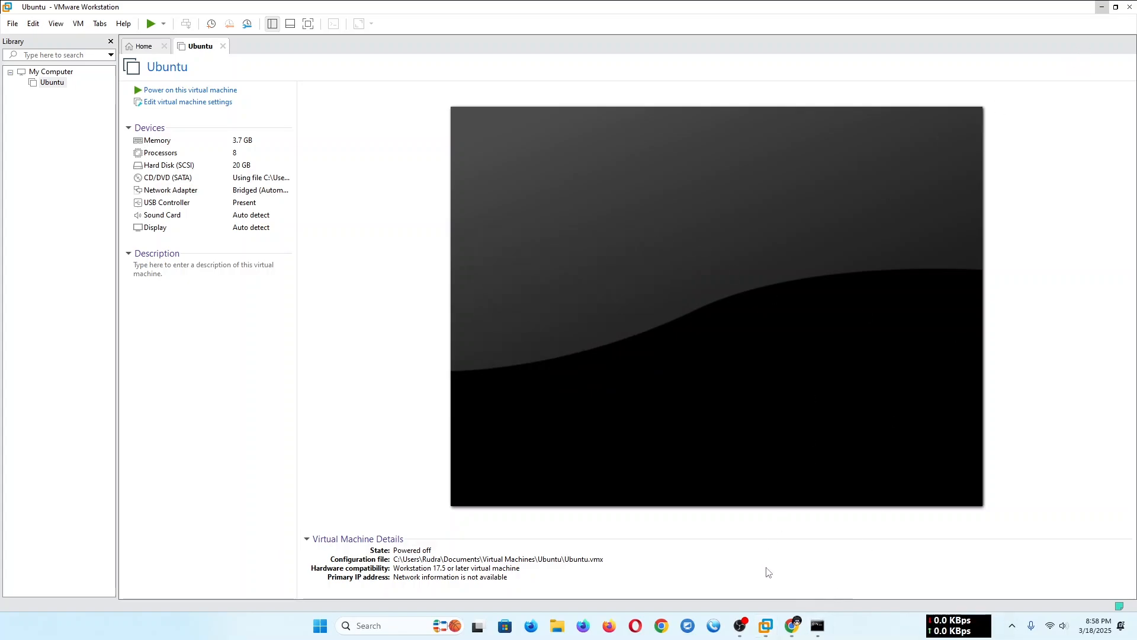
left_click(818, 626)
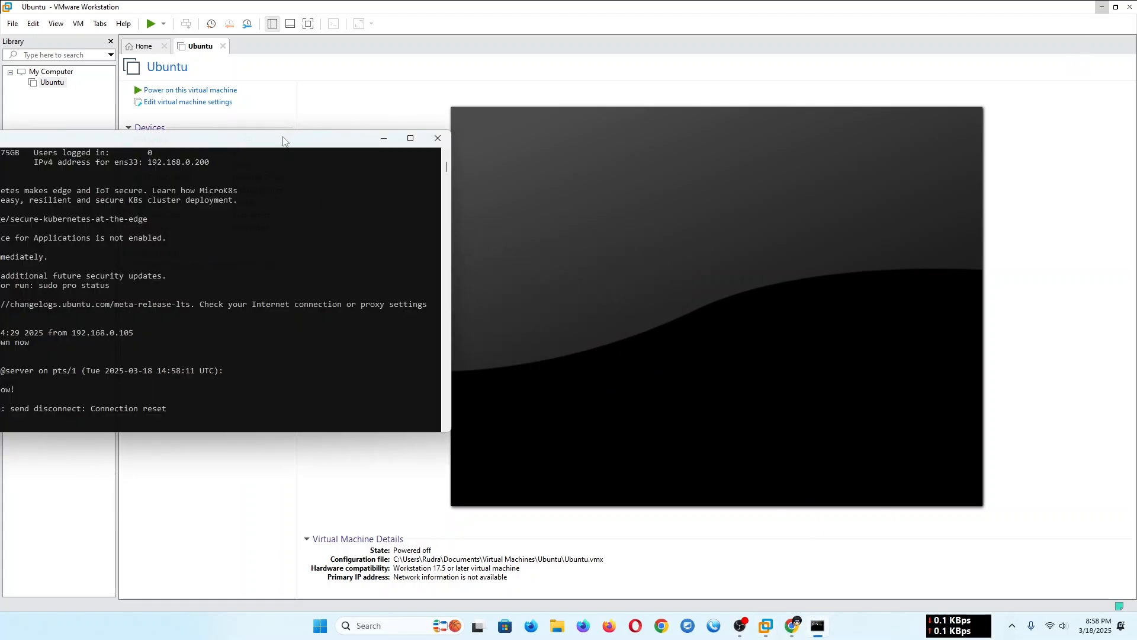
left_click_drag(283, 141, 681, 132)
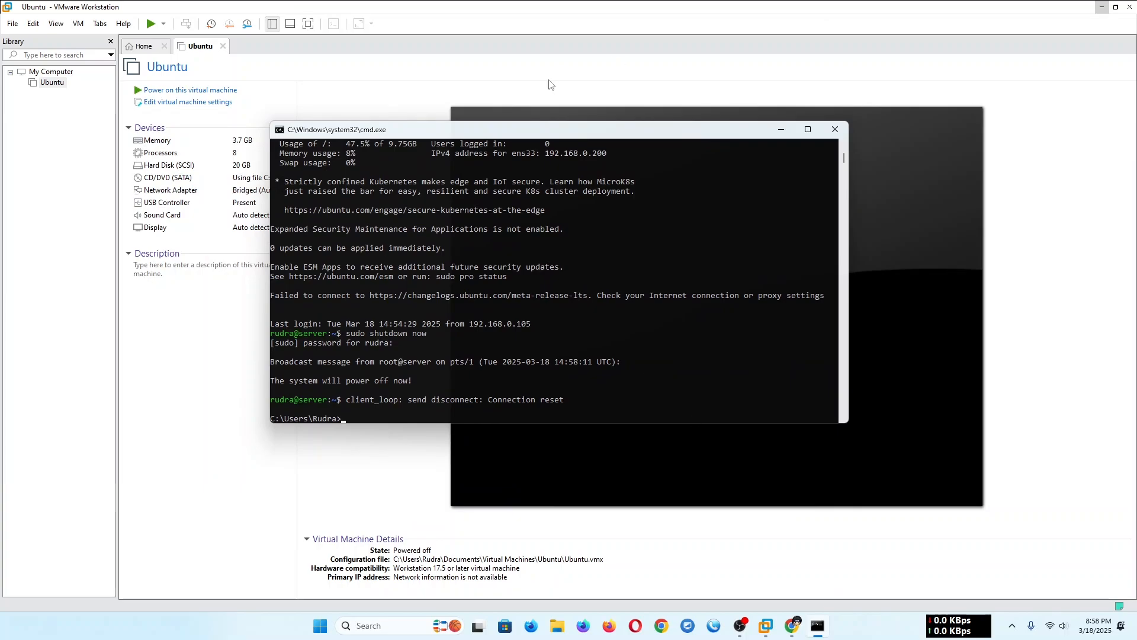
left_click_drag(487, 137, 633, 134)
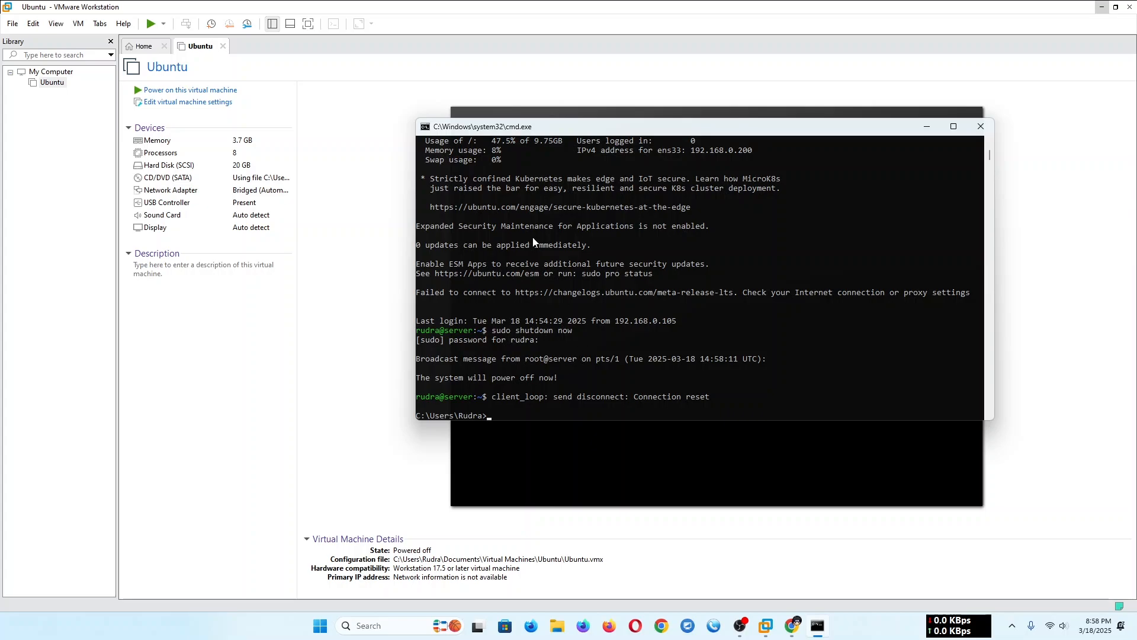
- Review the terminal's shutdown output, and close both VMware Workstation and the Command Prompt
scroll(654, 303, "up", 1)
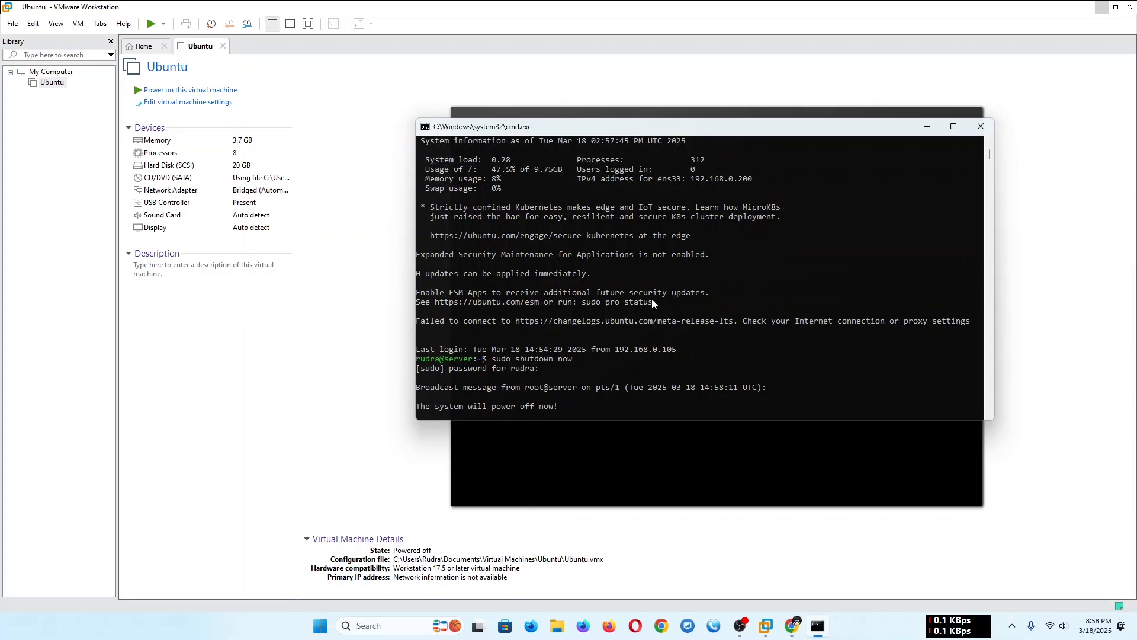
scroll(653, 304, "down", 9)
scroll(652, 304, "up", 2)
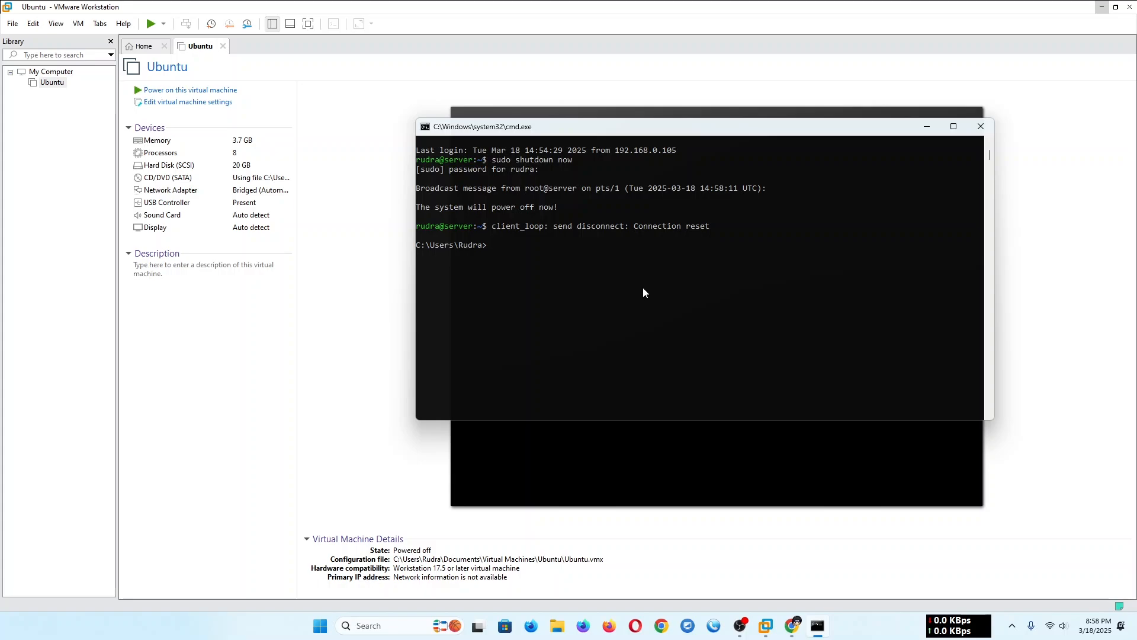
left_click(1129, 6)
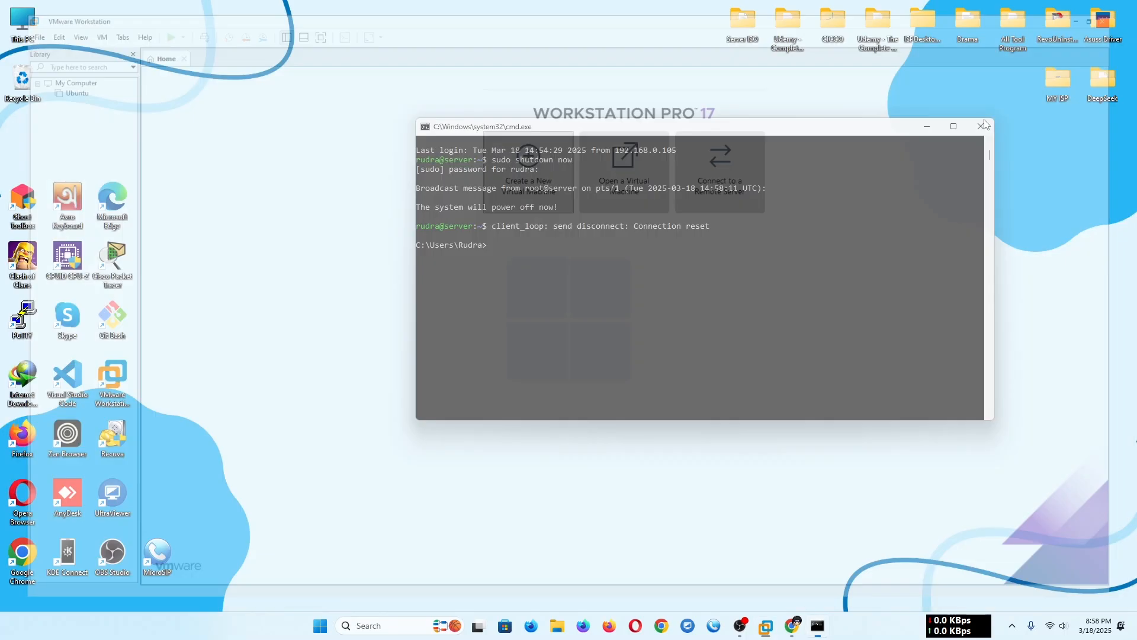
left_click(981, 126)
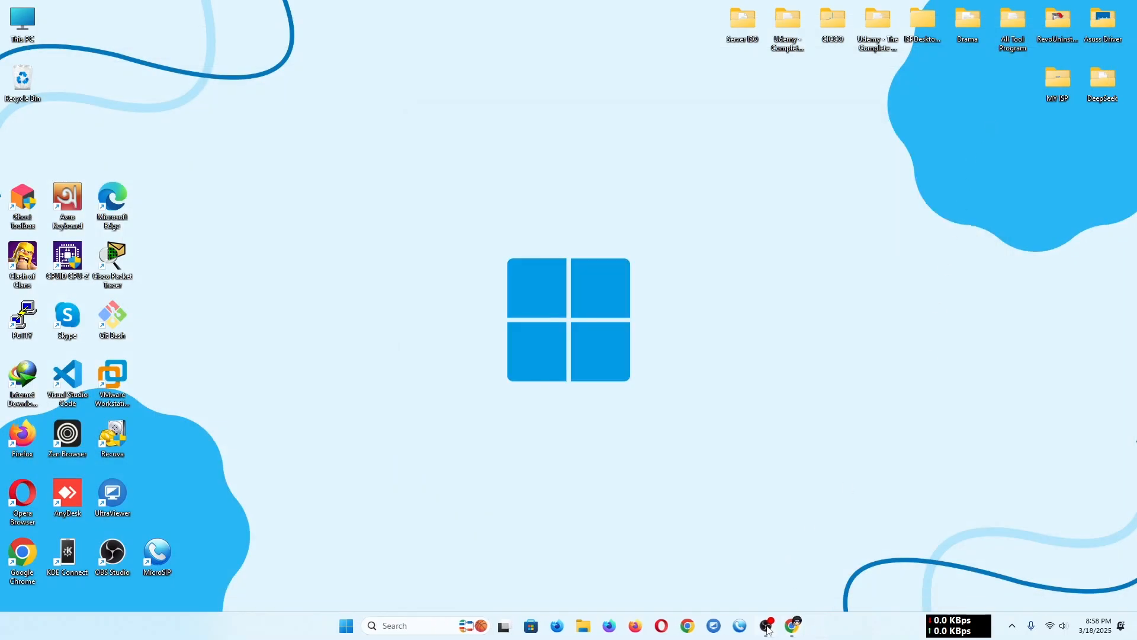